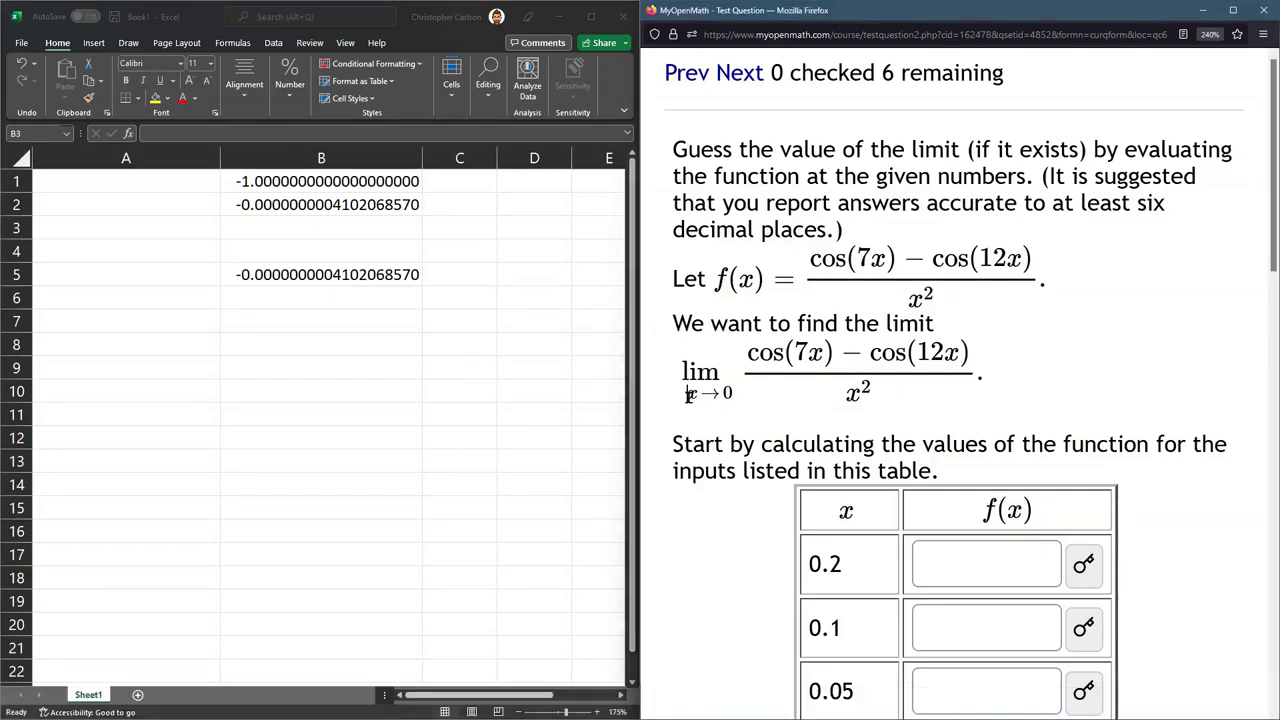
- Highlight the full limit fraction (cos(7x) − cos(12x))/x² on the MyOpenMath quiz page
left_click_drag(689, 396, 743, 401)
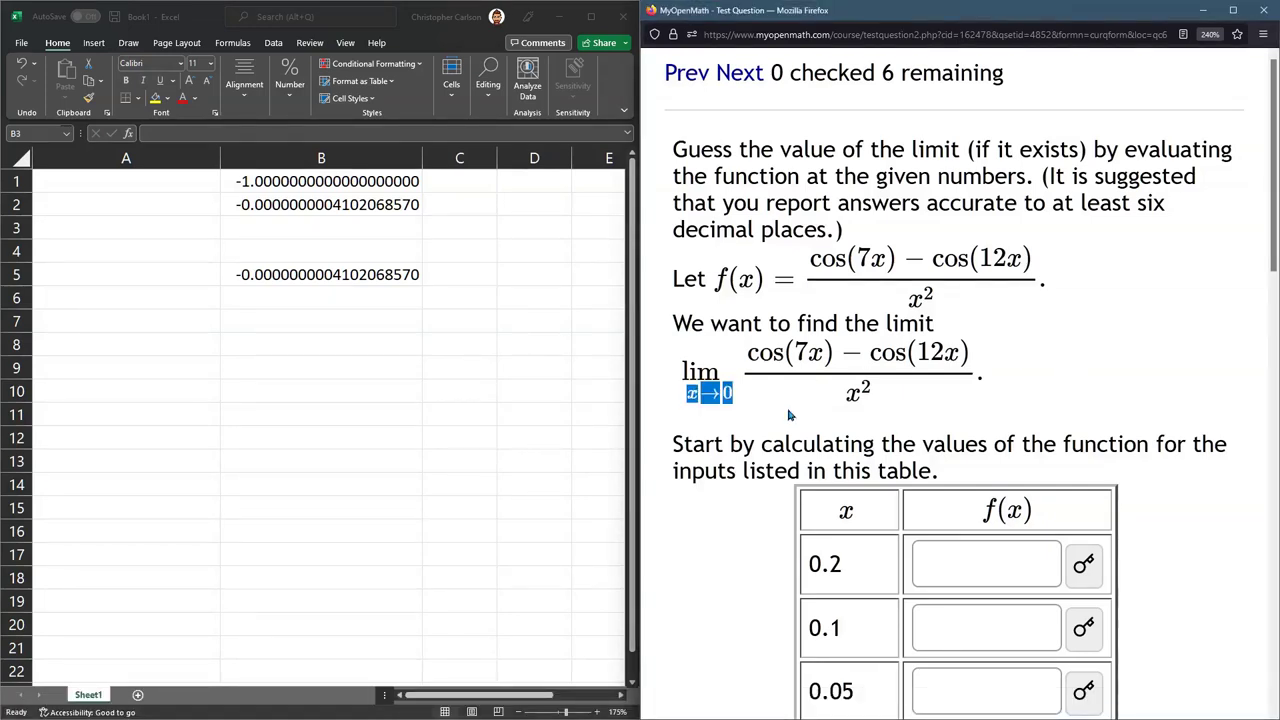
left_click_drag(845, 396, 878, 395)
left_click_drag(747, 352, 977, 367)
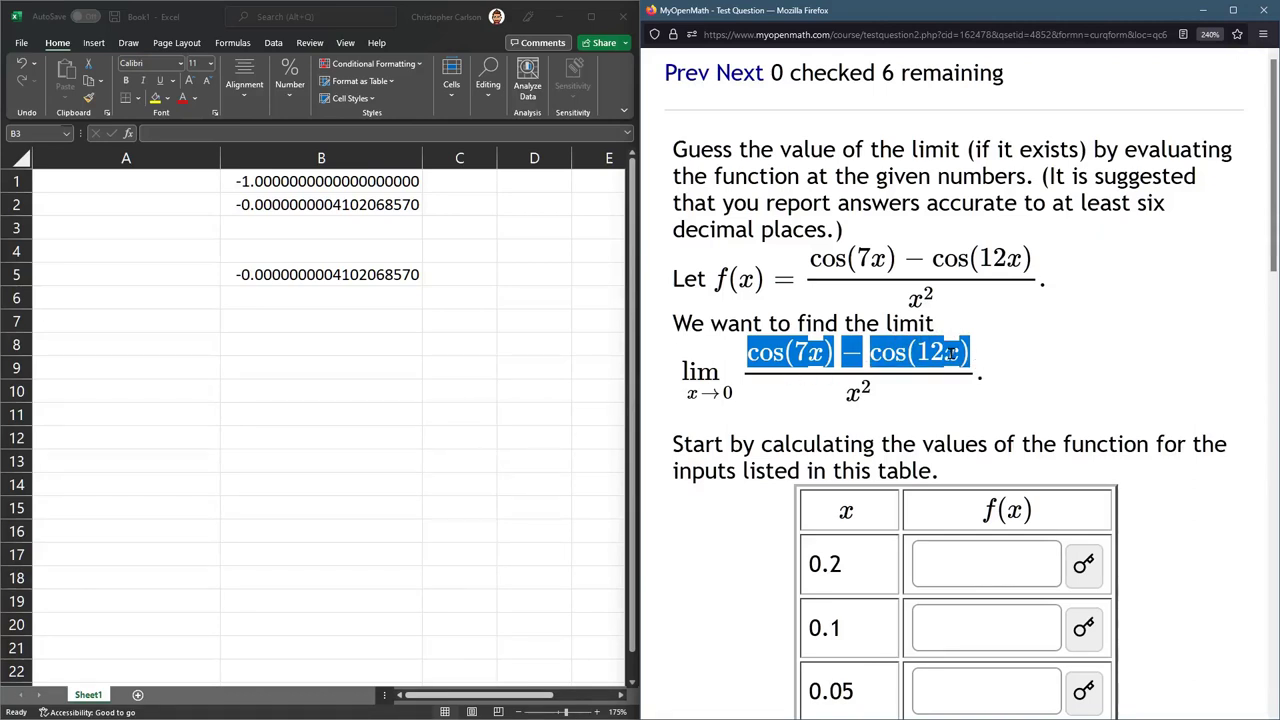
left_click(885, 393)
left_click_drag(848, 393, 845, 393)
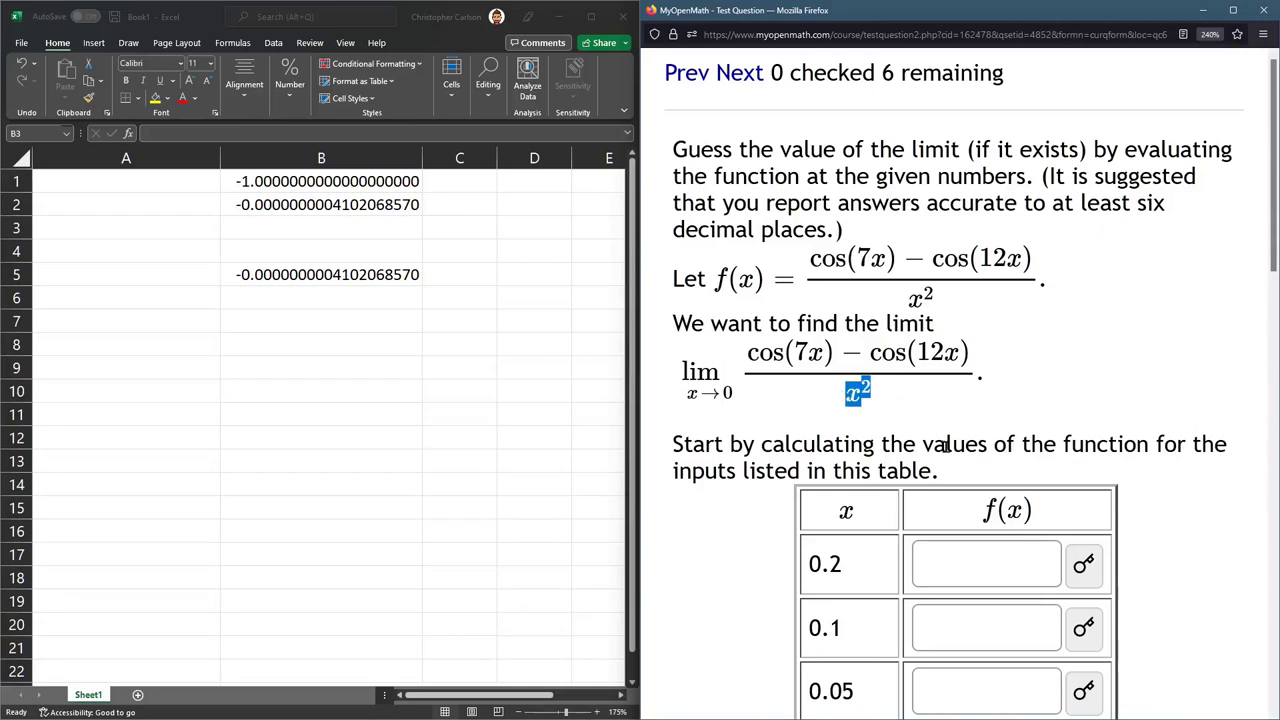
left_click(1074, 392)
left_click_drag(747, 352, 968, 352)
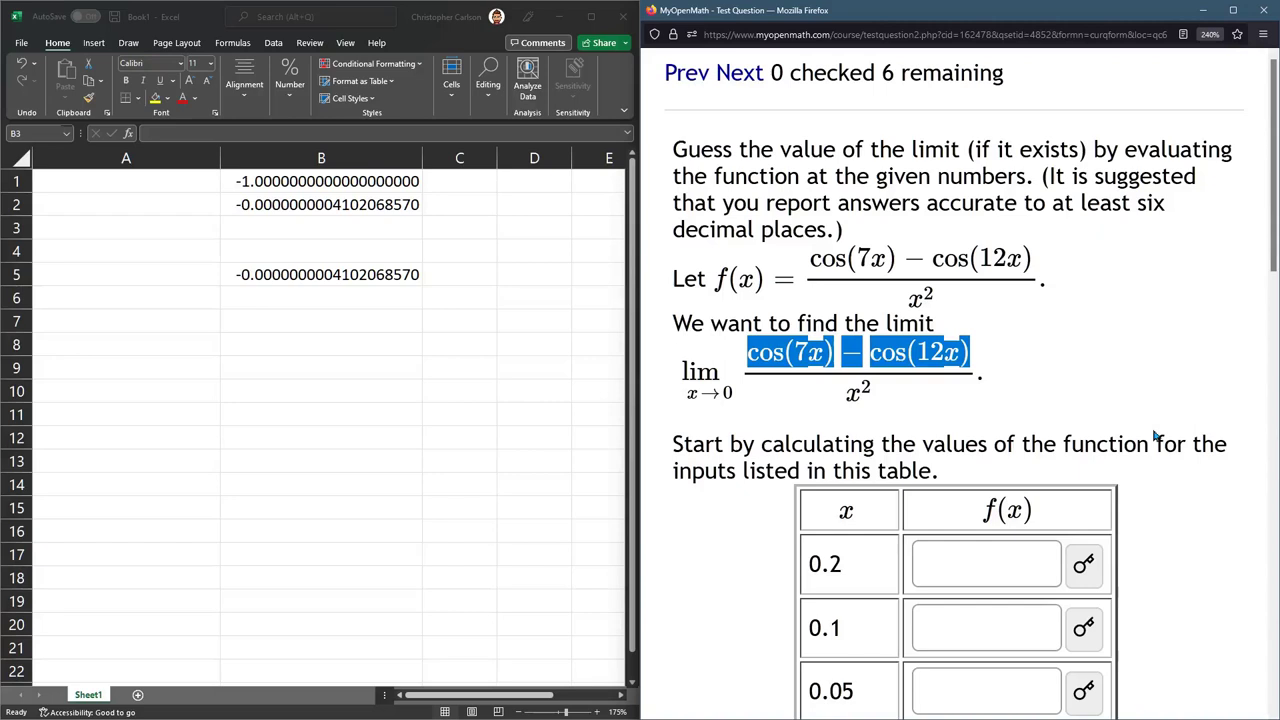
left_click(822, 428)
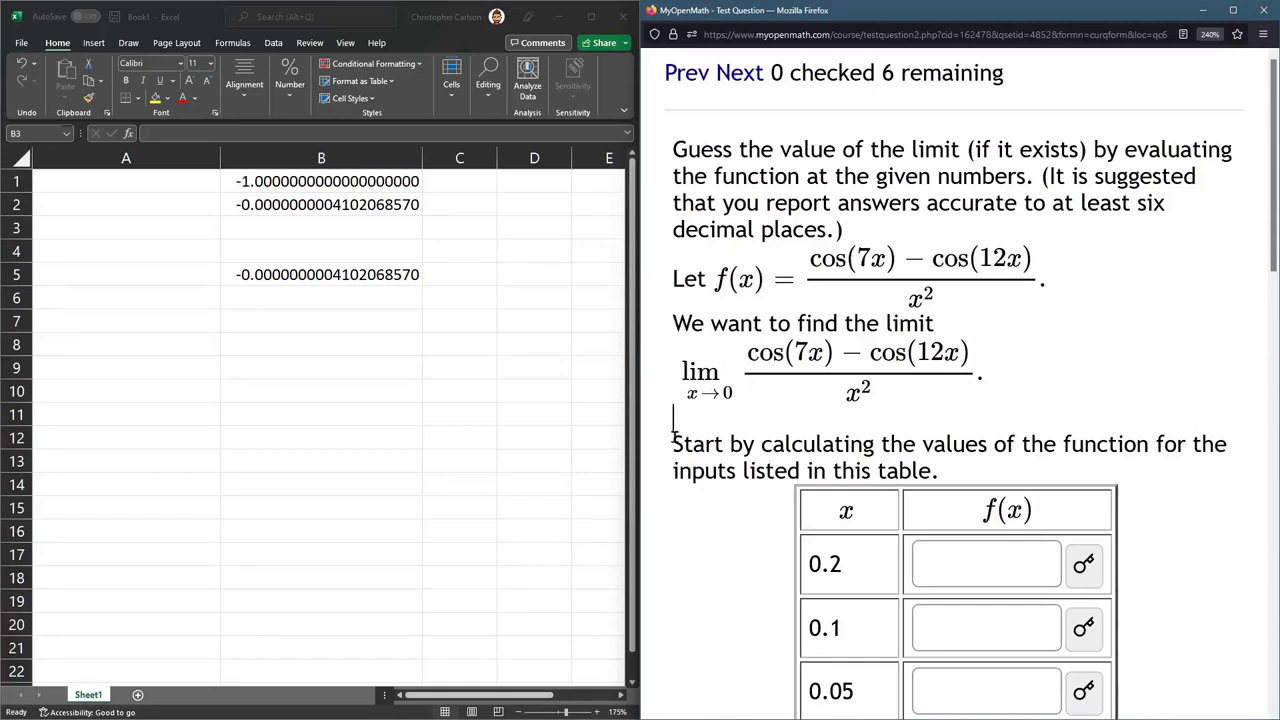
scroll(800, 378, "down", 1)
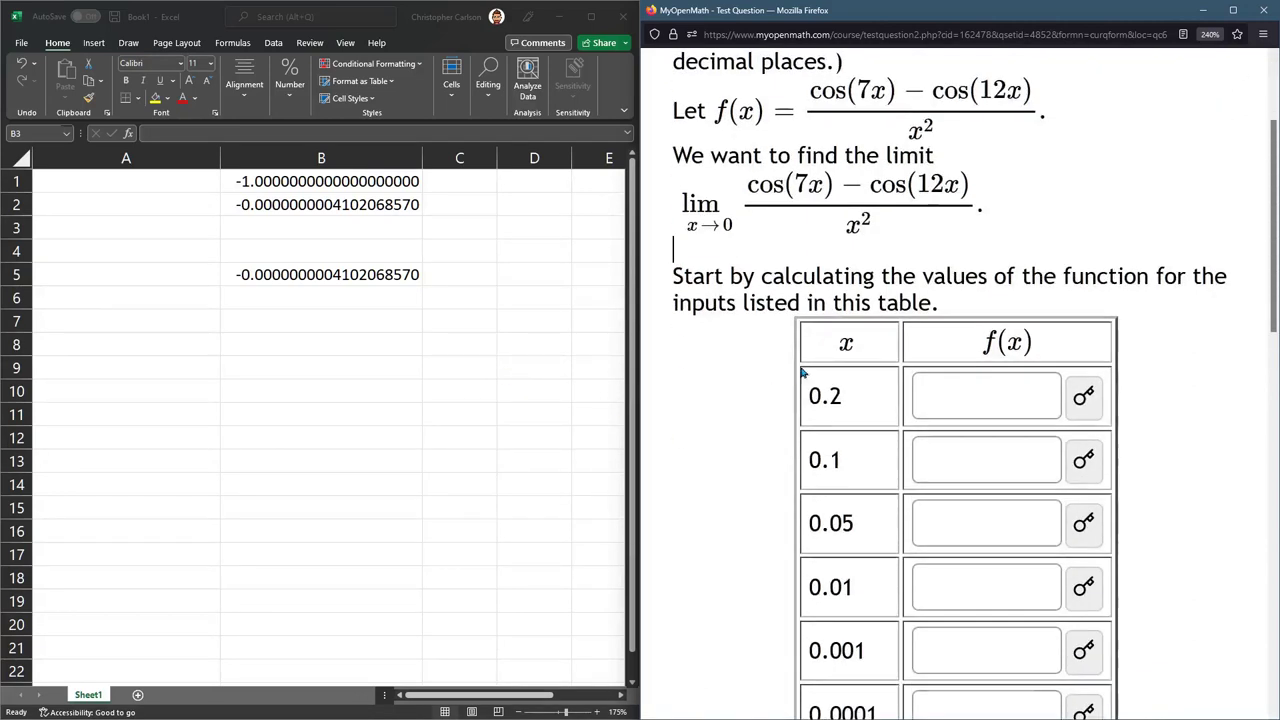
scroll(857, 400, "up", 1)
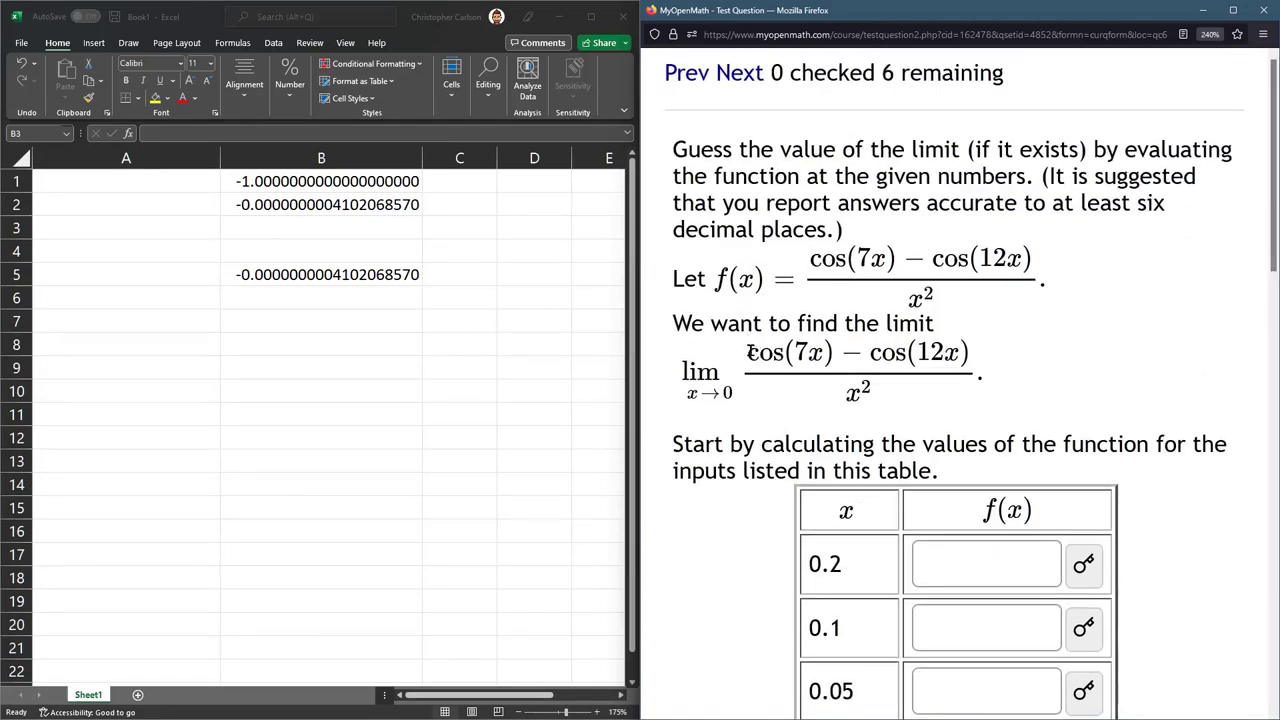
left_click_drag(748, 352, 874, 395)
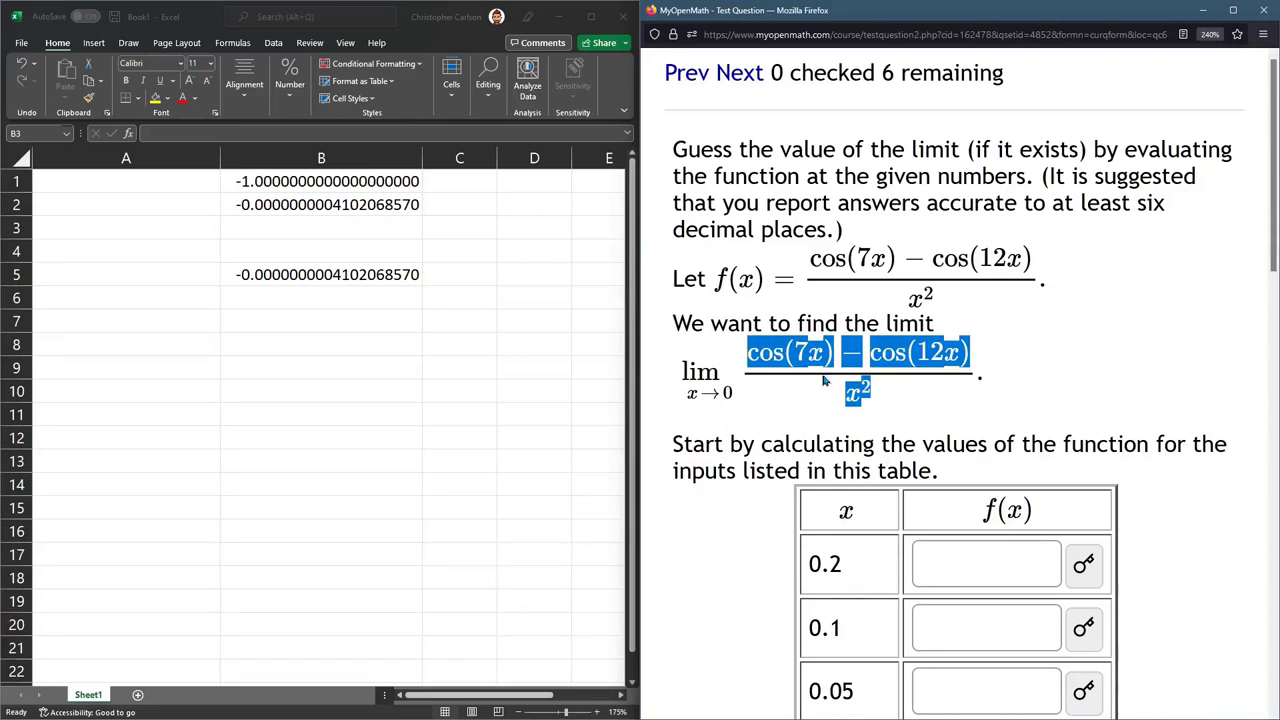
- Clear the old B1:B5 values and label A1 'x' and B1 'f(x)'
double_click(304, 226)
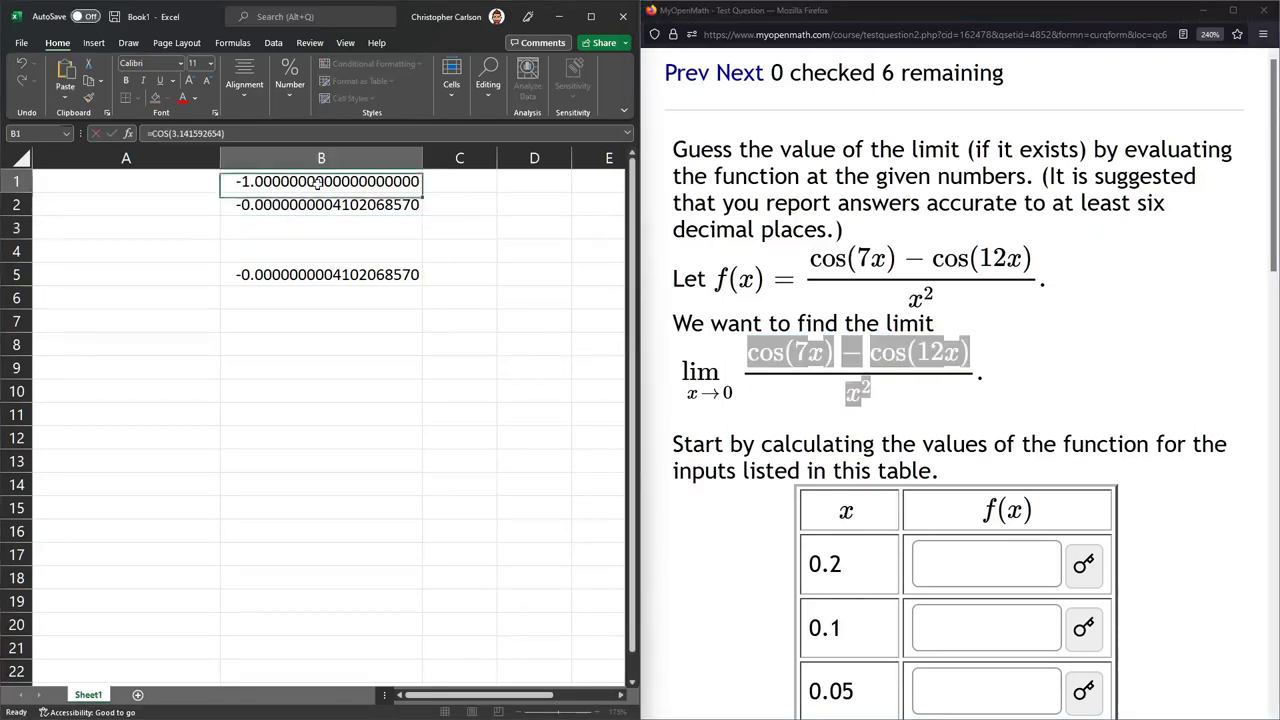
left_click_drag(318, 184, 316, 280)
key("Delete")
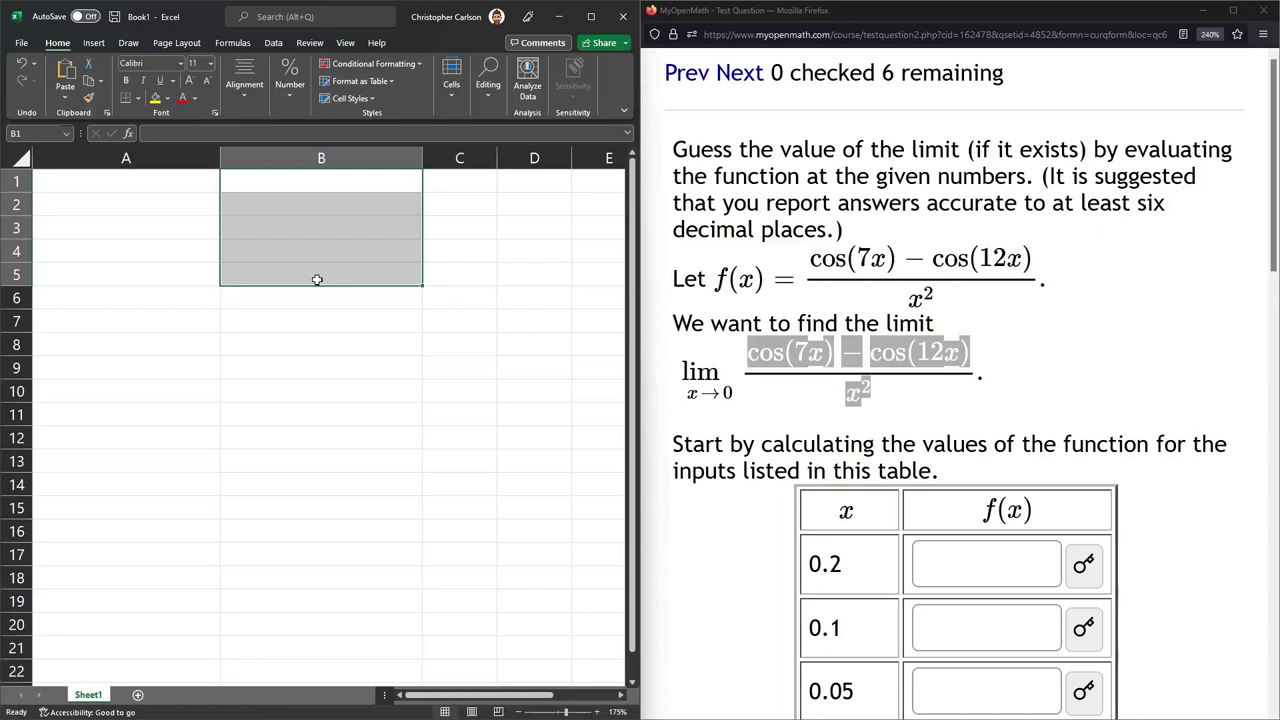
left_click(311, 206)
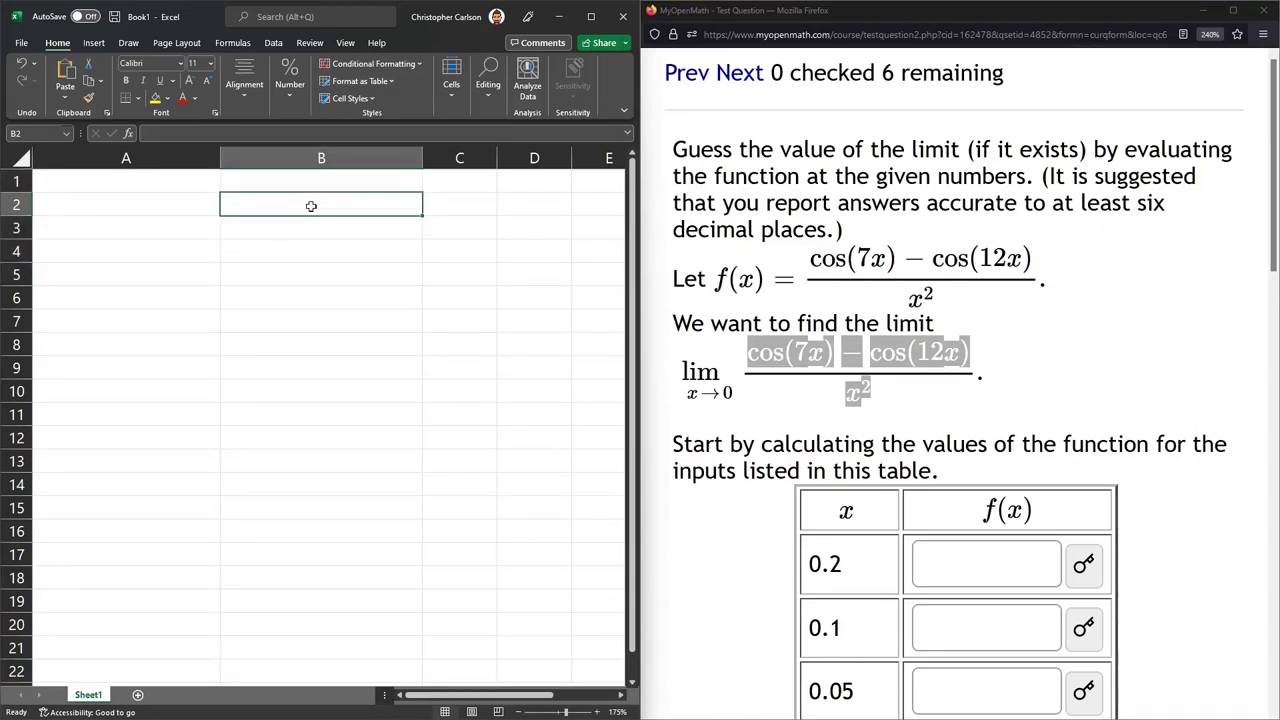
key("Up")
type("fun")
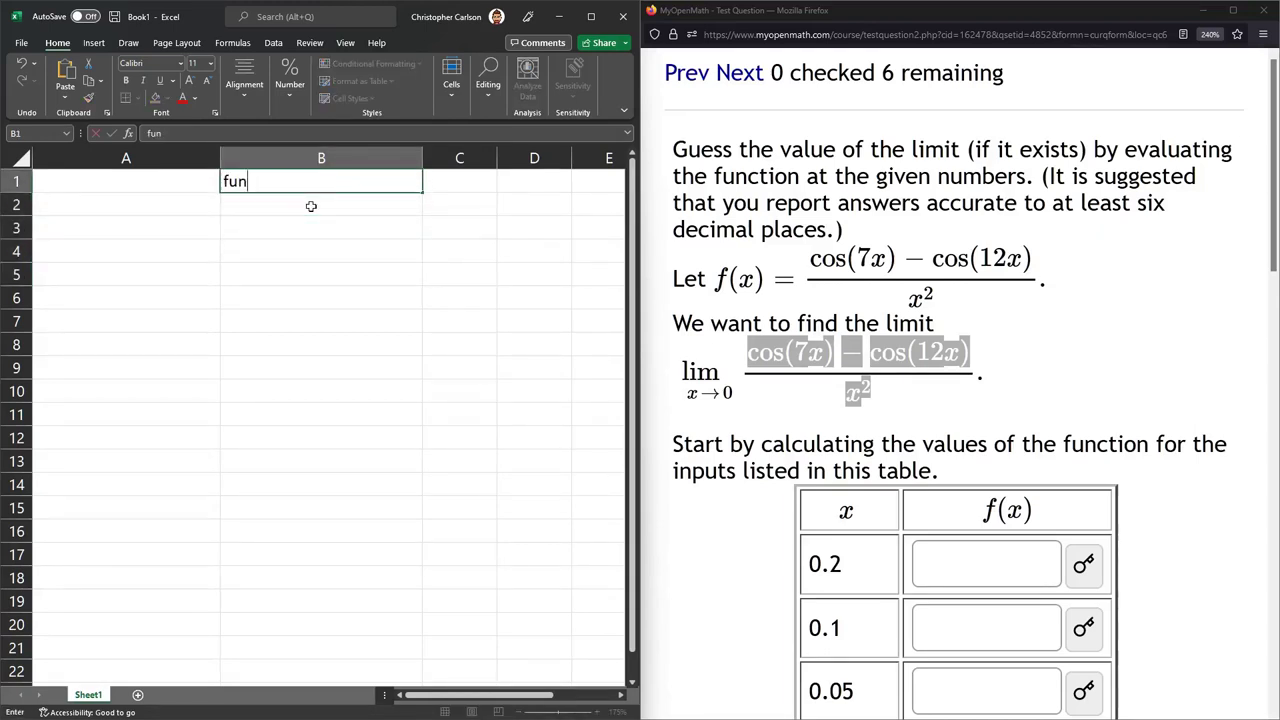
type("ction")
key("Return")
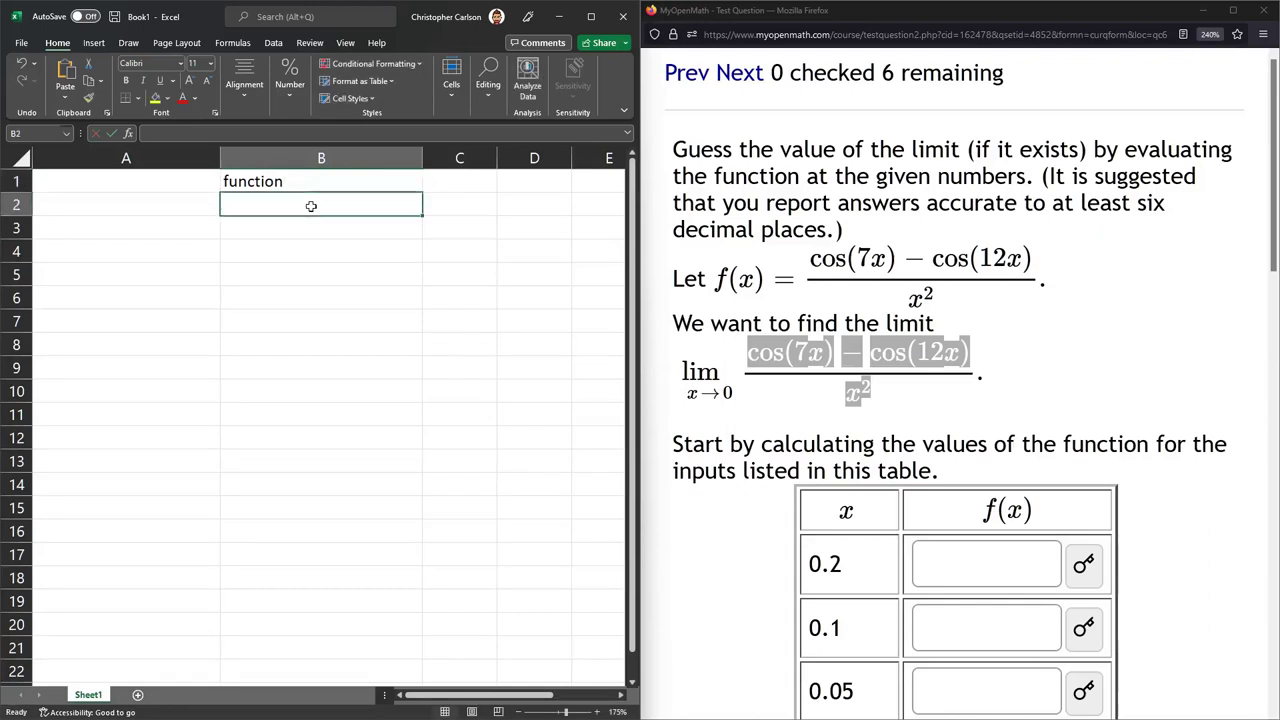
key("Up")
type("f(x)")
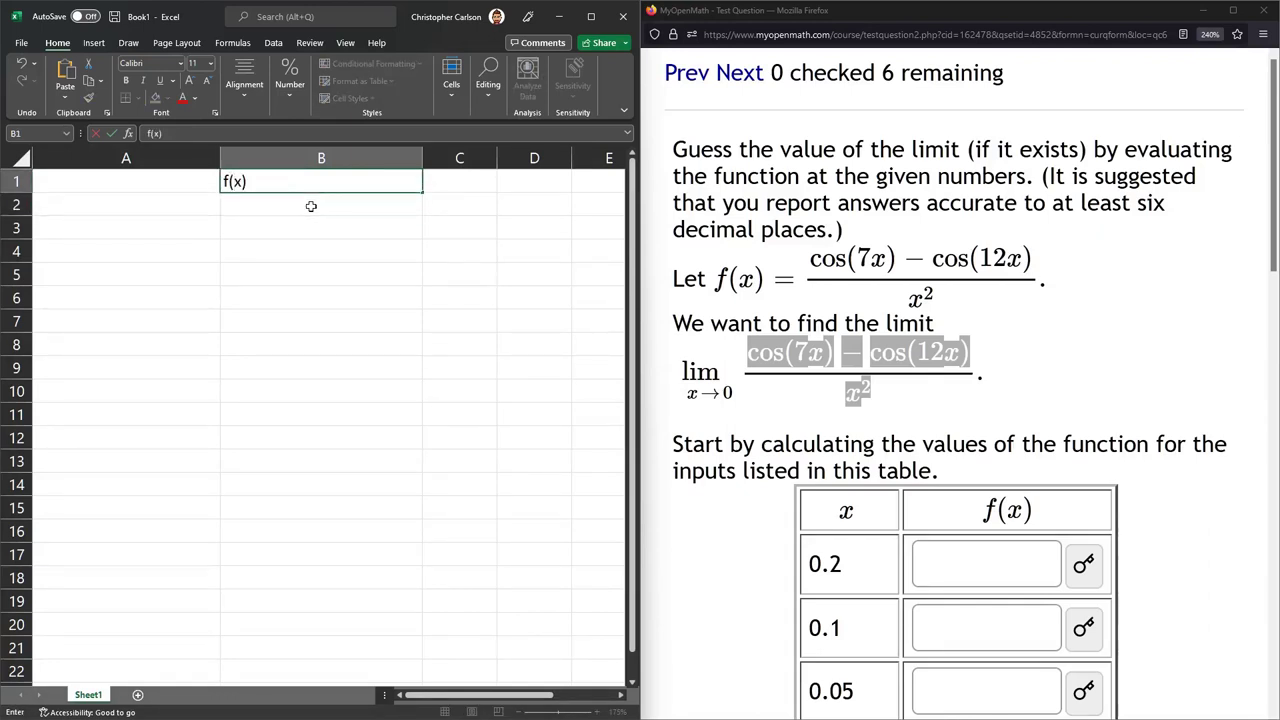
key("Left")
type("x")
- Start B2's formula by pasting the limit as =(cos(7x)−cos(12x))/(x2)
left_click(311, 206)
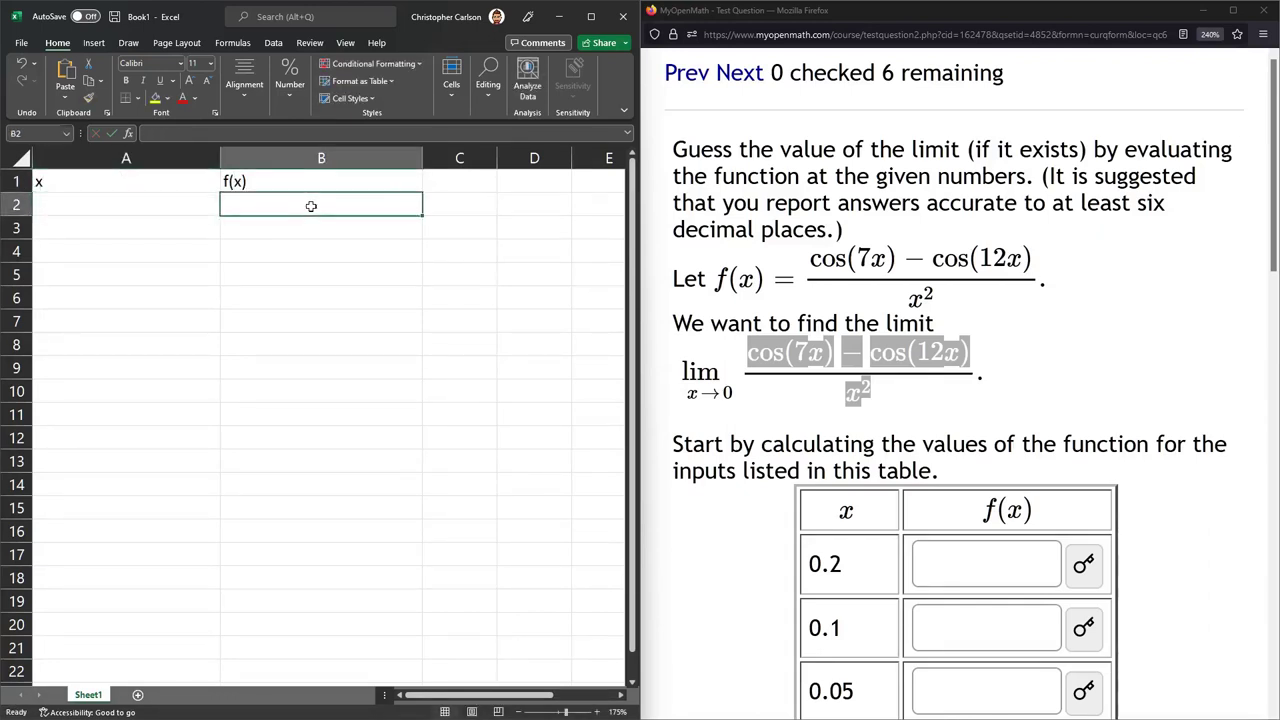
type("=")
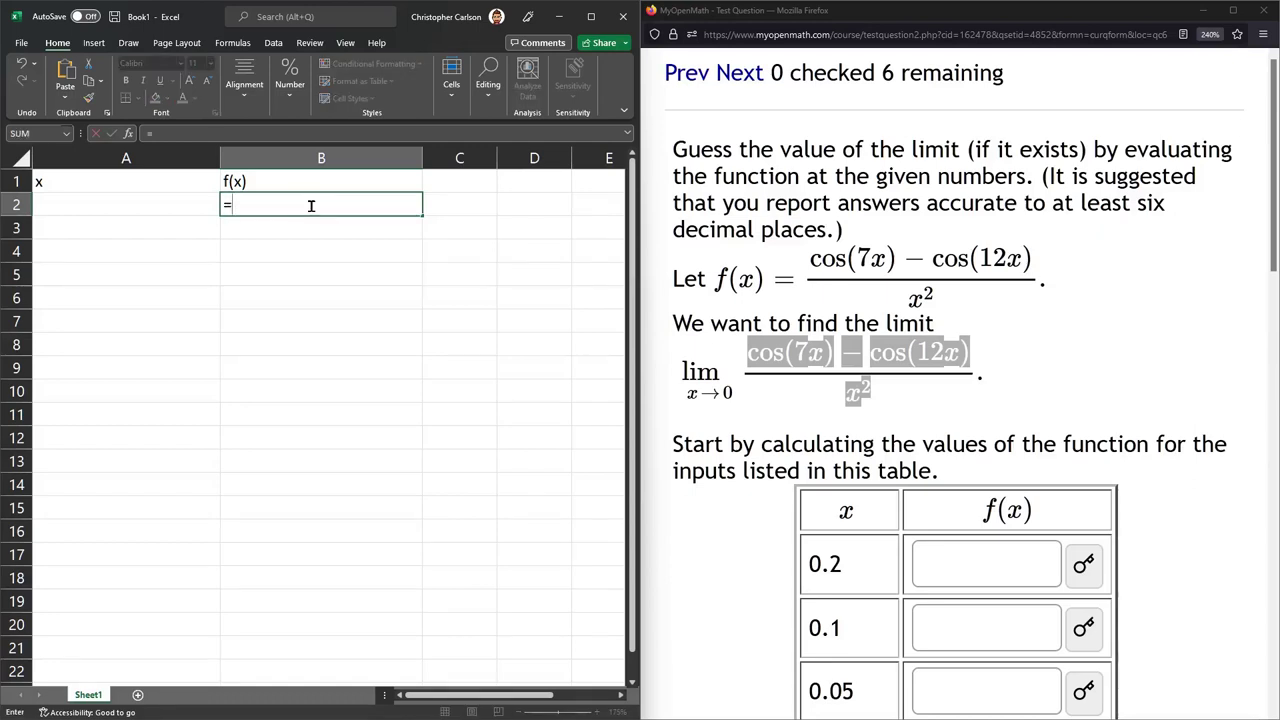
type("cos(7x)−cos(12x)x2")
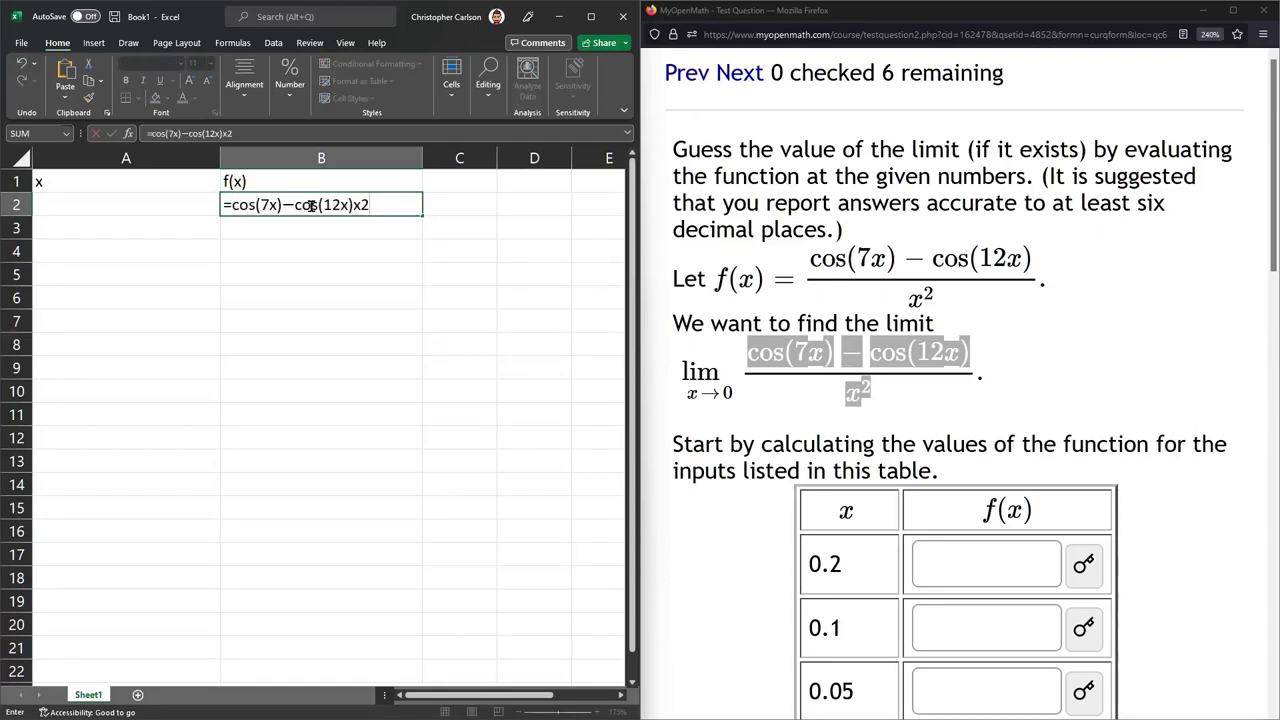
left_click(232, 205)
type("(")
key("Right")
key("Right")
key("Right")
key("Right")
key("Right")
key("Right")
key("Right")
key("Right")
key("Right")
key("Right")
key("Right")
key("Right")
key("Right")
key("Right")
key("Right")
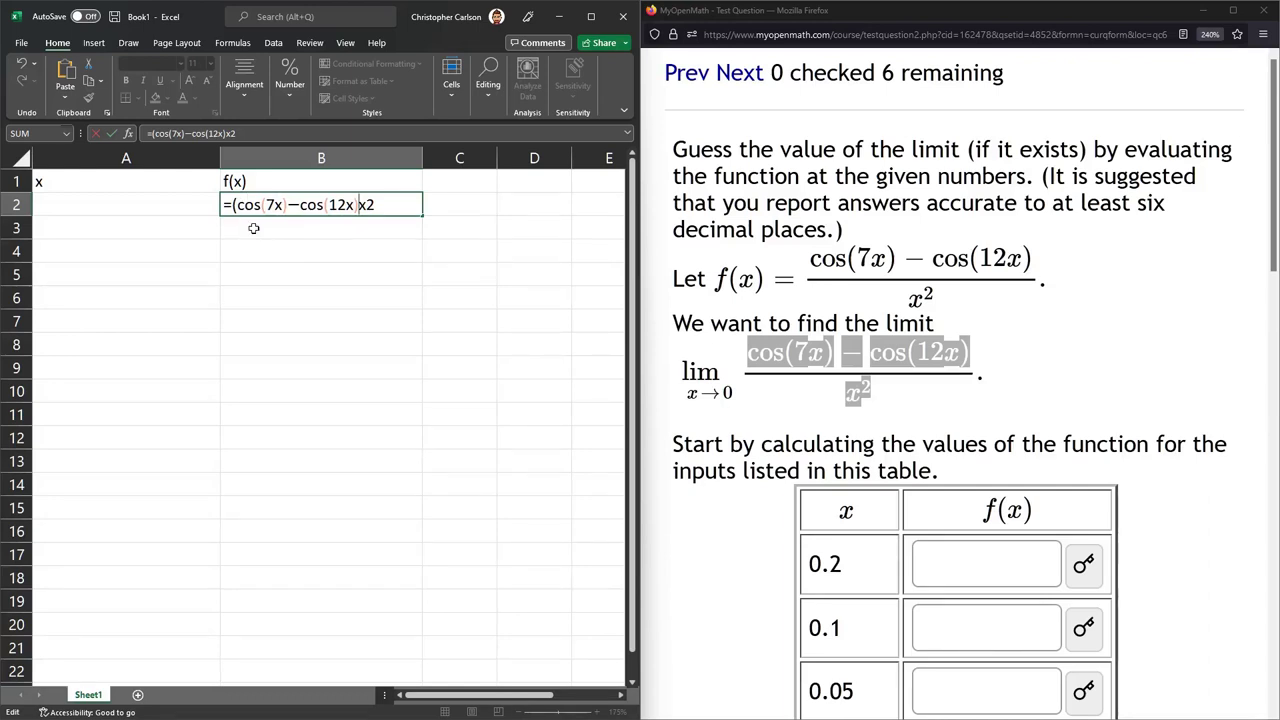
type(")/(x2)")
- Dismiss the formula error and discard B2's draft formula, then undo and redo the entries
left_click(153, 212)
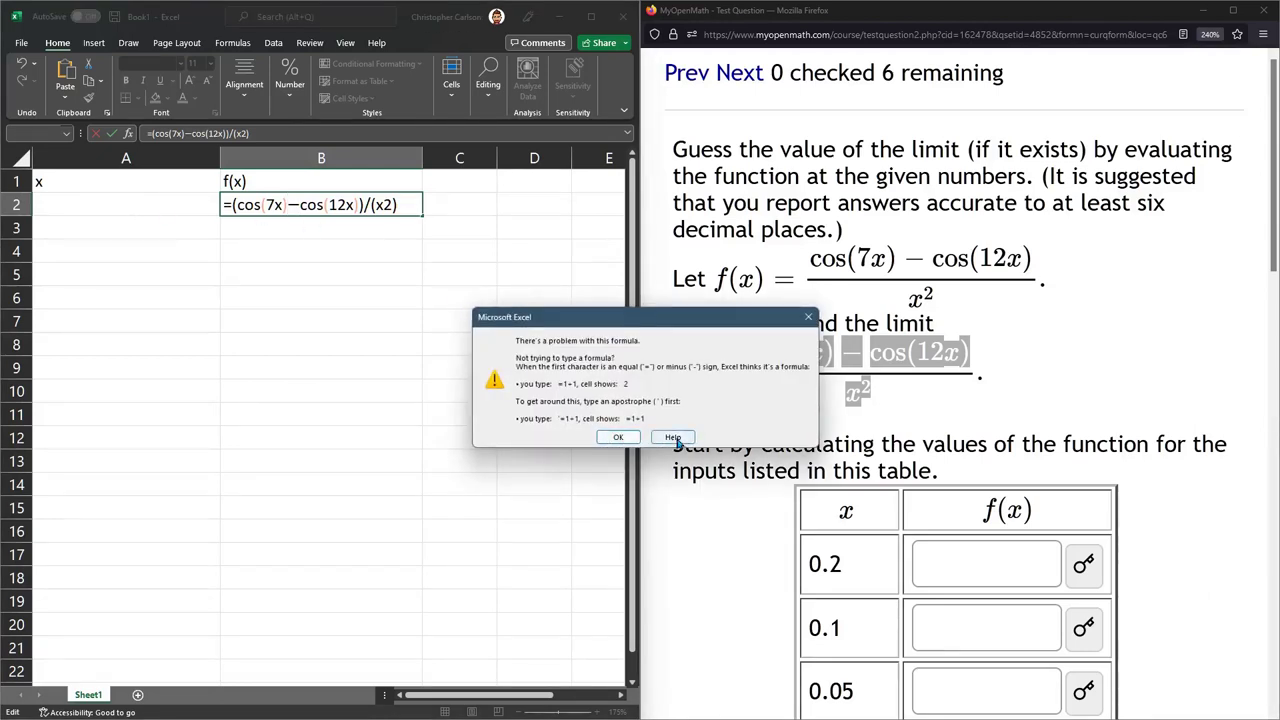
left_click(808, 317)
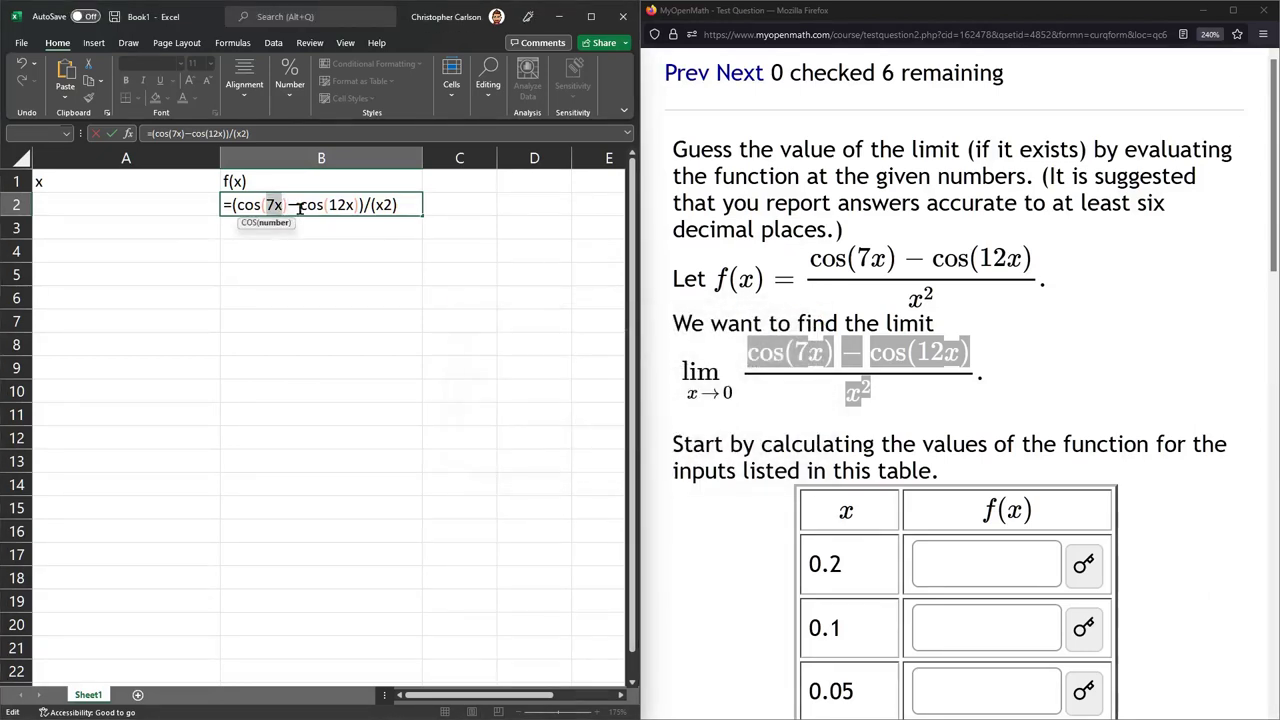
key("BackSpace")
type("-")
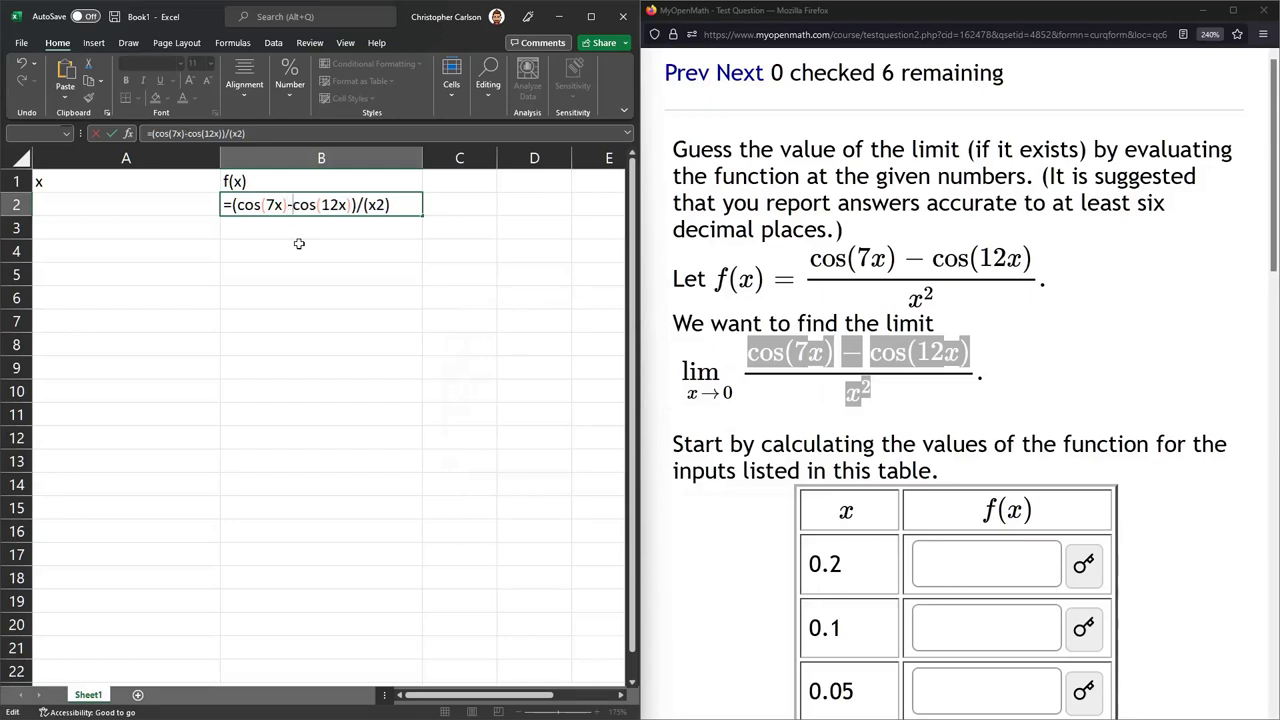
type("8(")
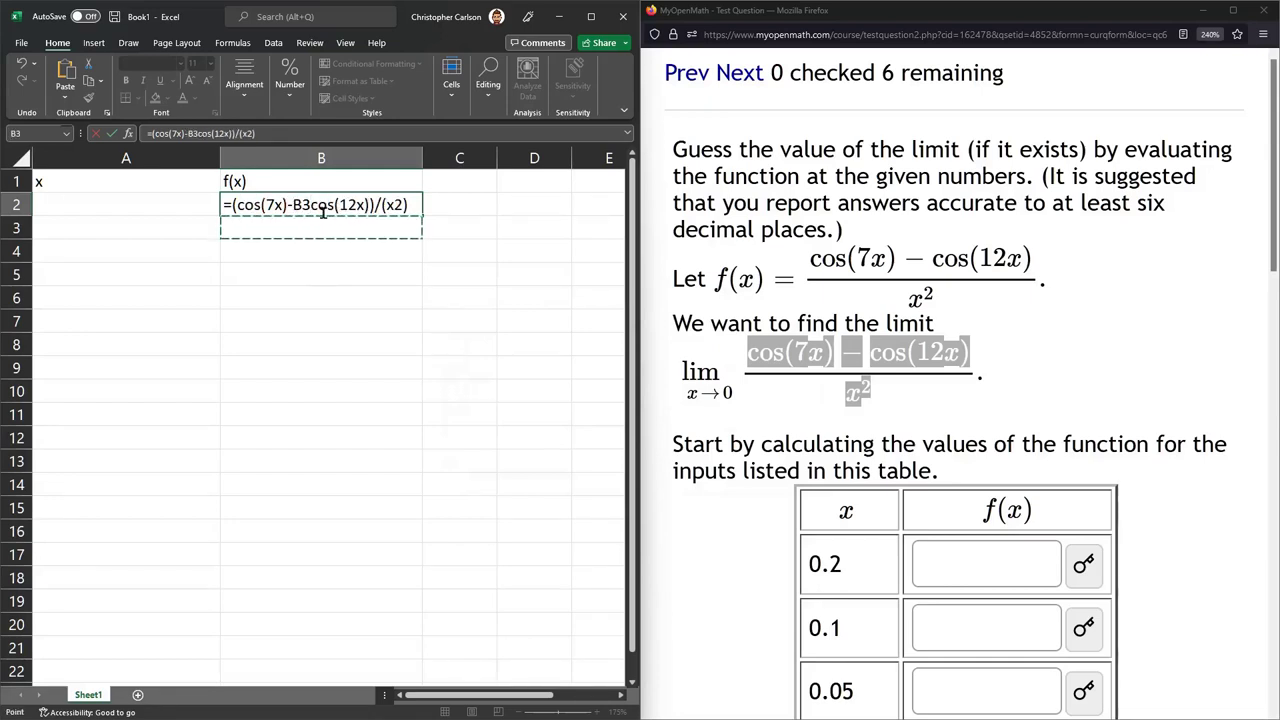
key("Escape")
type("`")
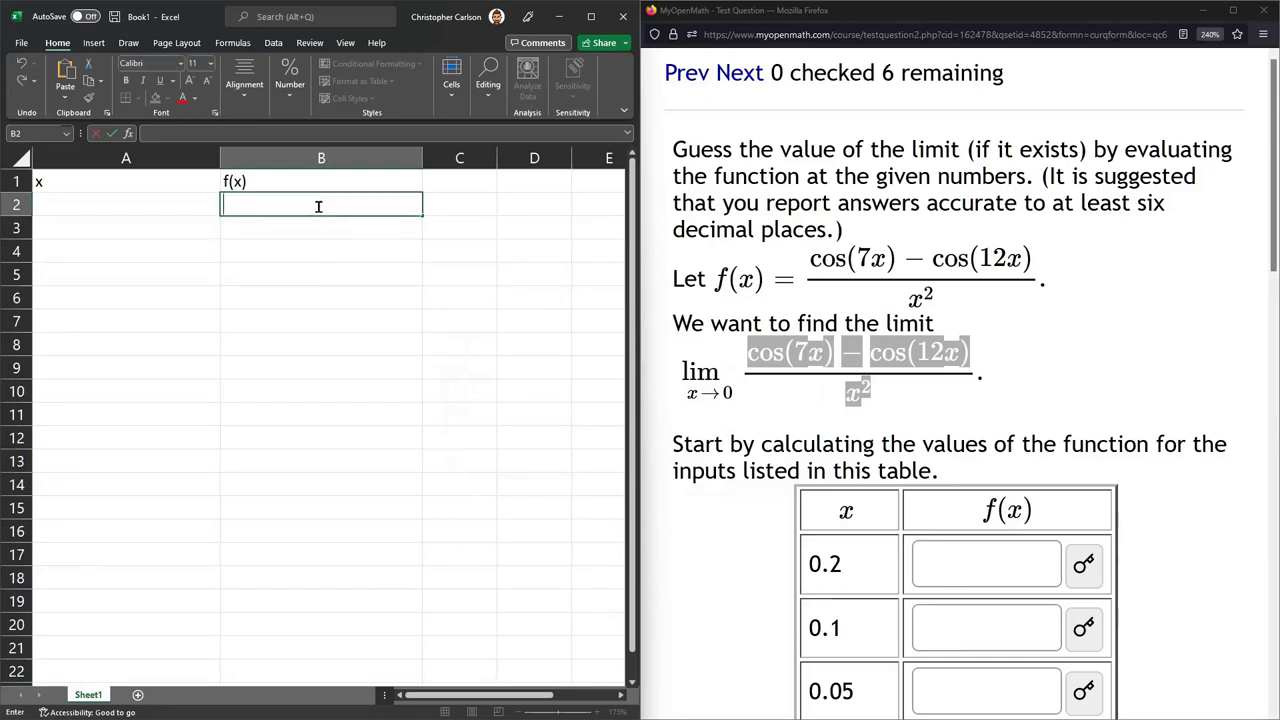
left_click(300, 250)
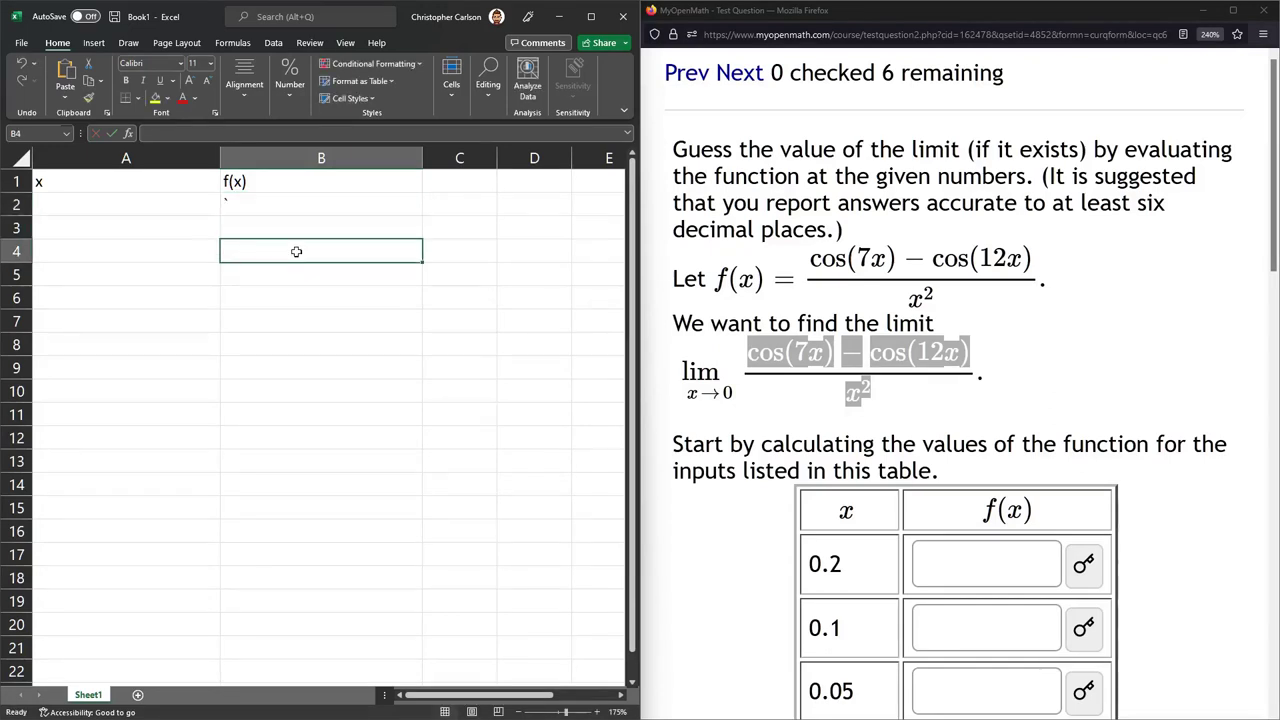
key("ctrl+z")
key("ctrl+z")
key("ctrl+z")
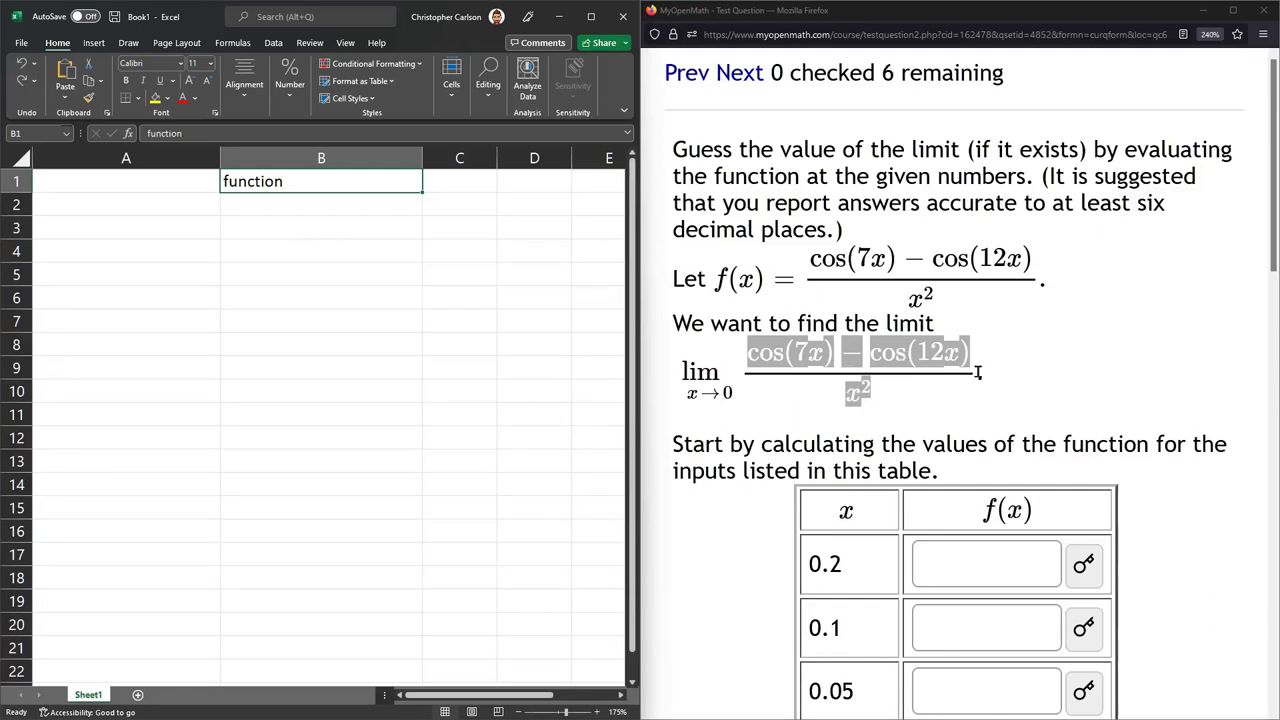
key("ctrl+y")
key("ctrl+y")
key("ctrl+y")
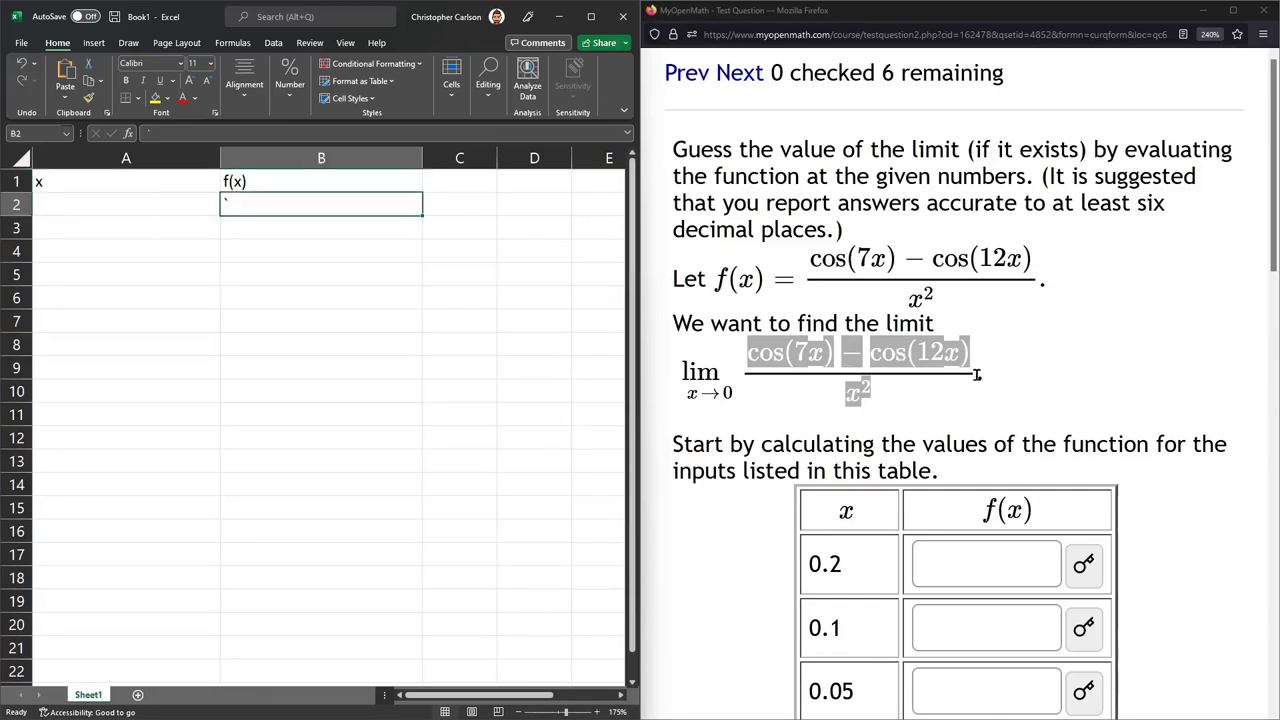
- Reselect the limit fraction in MyOpenMath and paste it after = into cell B2
right_click(876, 345)
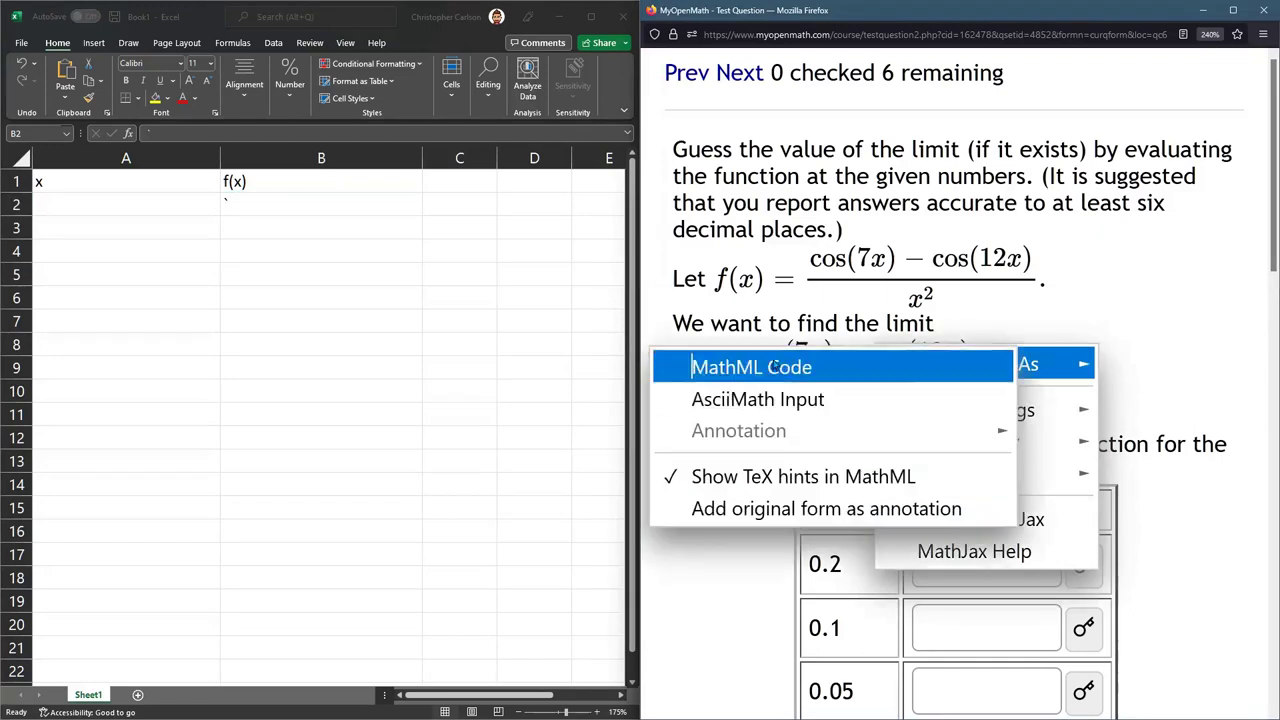
left_click(1096, 290)
left_click_drag(750, 352, 870, 404)
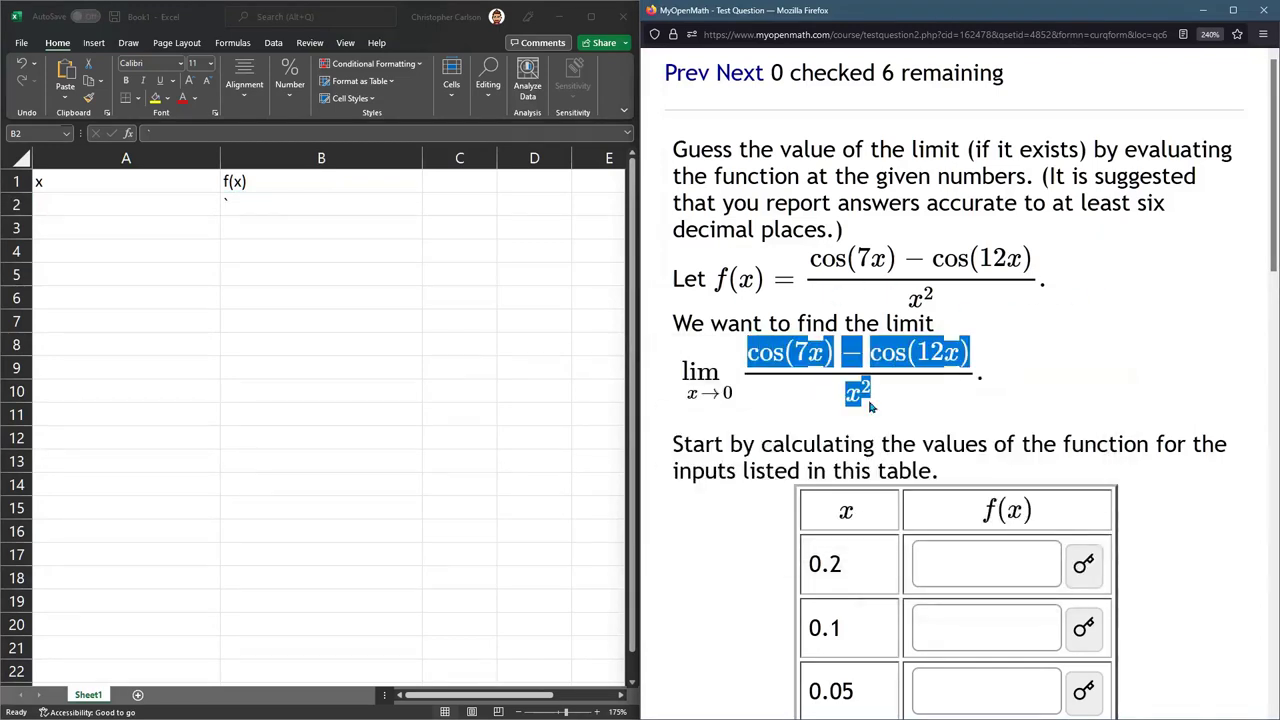
left_click(297, 204)
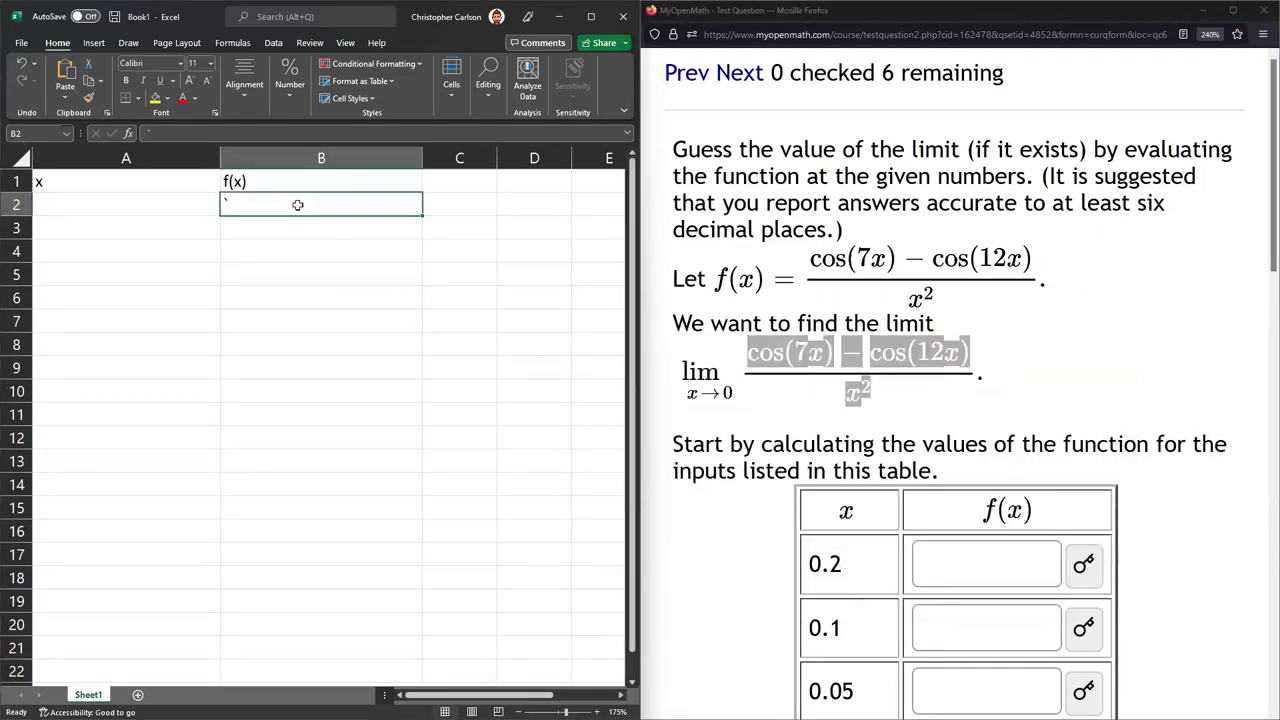
key("BackSpace")
type("=")
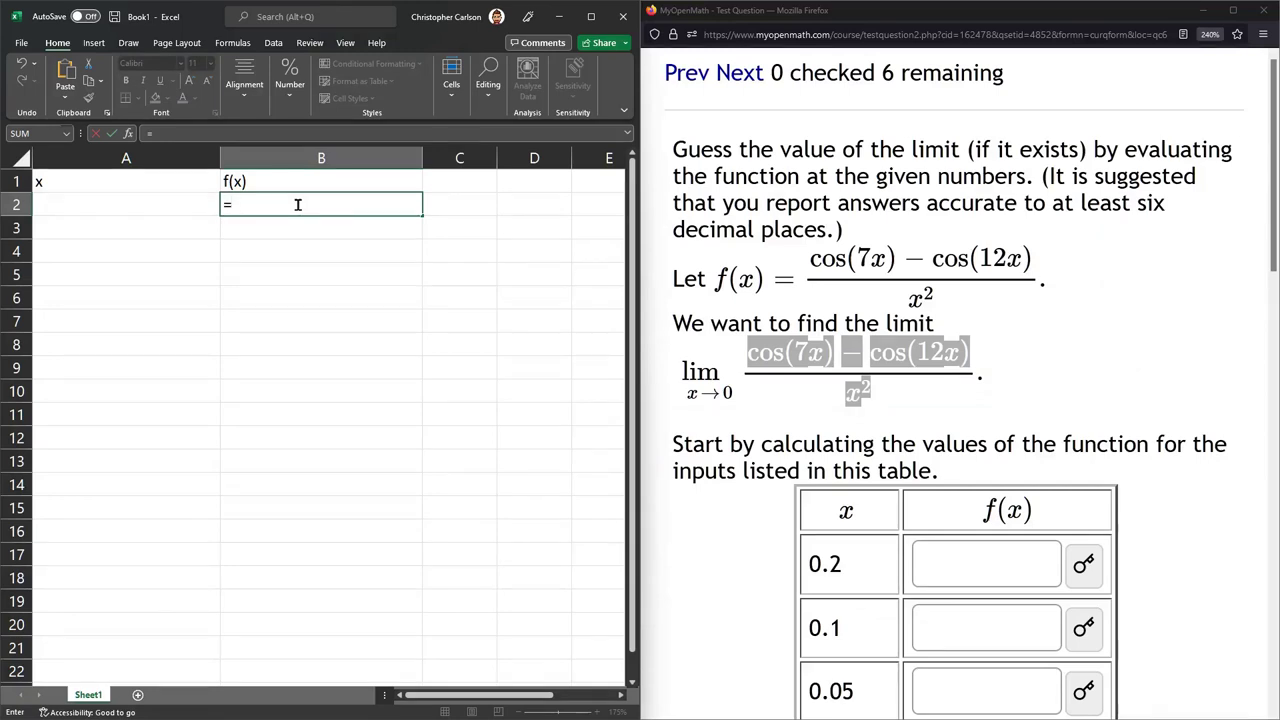
type("cos(7x)−cos(12x)x2")
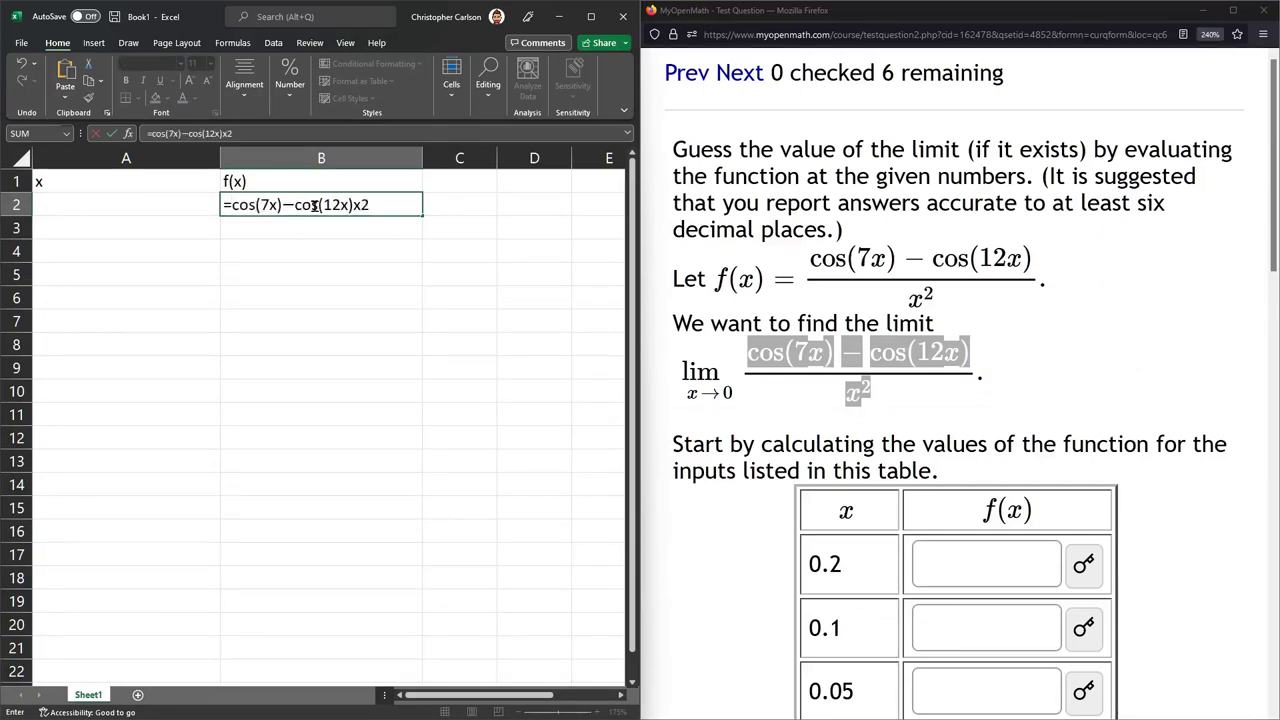
- Wrap the numerator in parentheses and change the denominator to (x*x)
left_click(304, 134)
key("Home")
key("Right")
type("(")
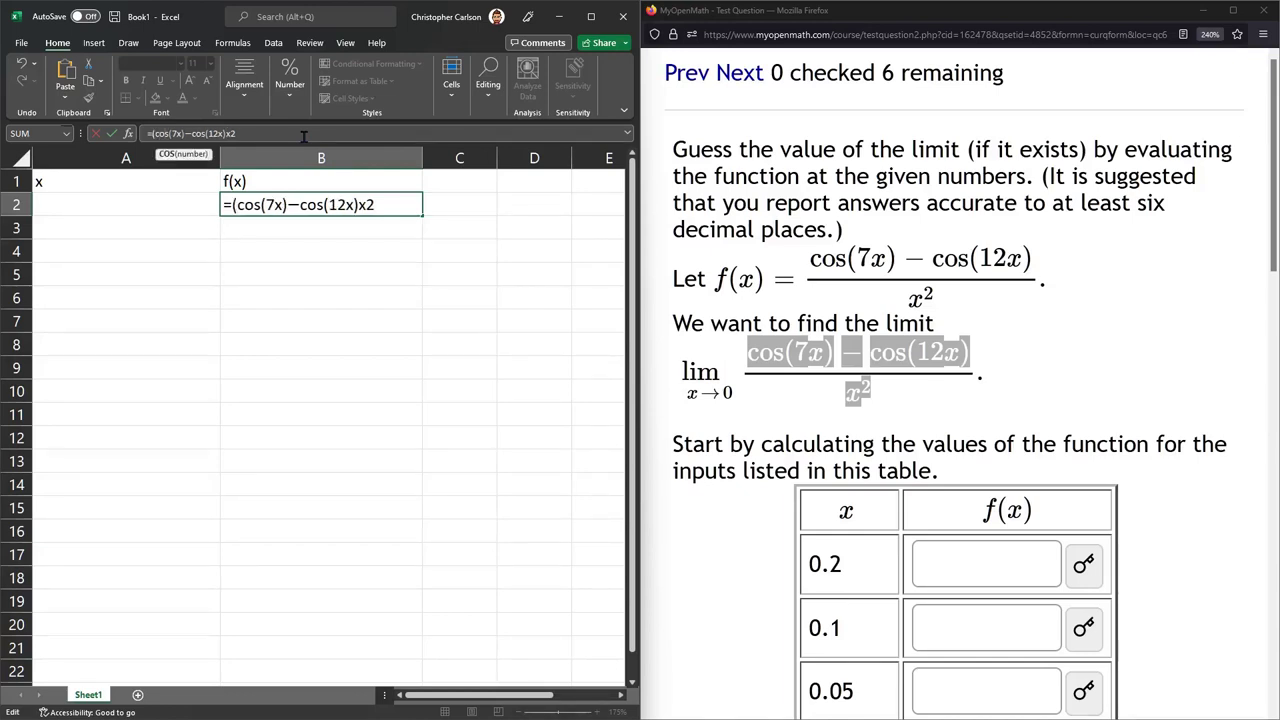
key("End")
type(")/(")
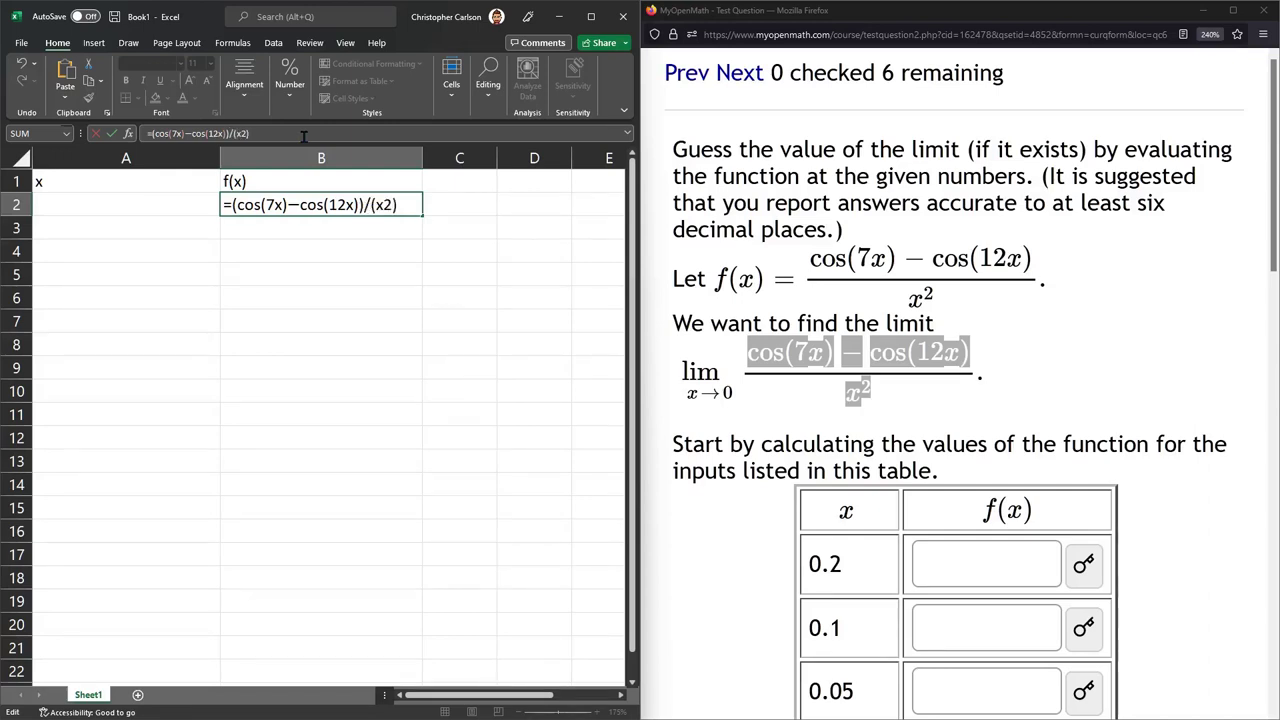
key("BackSpace")
type("^2")
key("BackSpace")
key("BackSpace")
type("*x")
- Add * in 7x and 12x, use a plain minus, and commit =(cos(7*x)-cos(12*x))/(x*x)
left_click(173, 133)
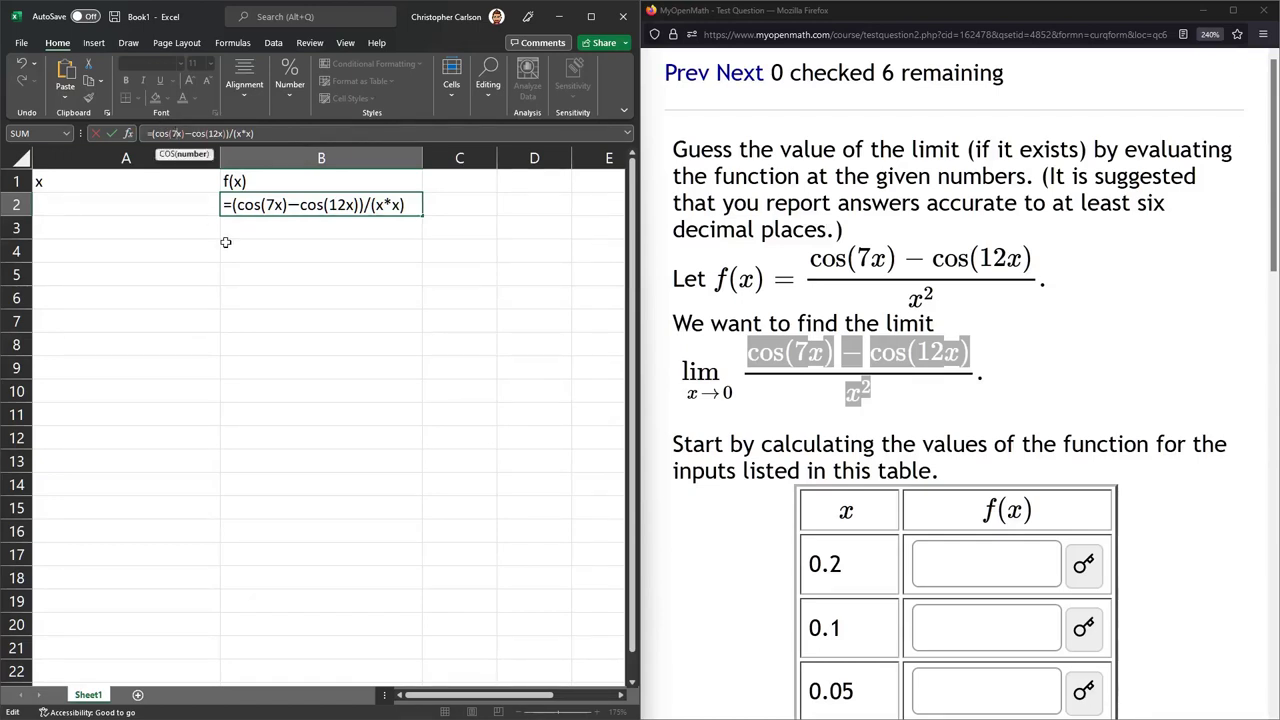
type("*")
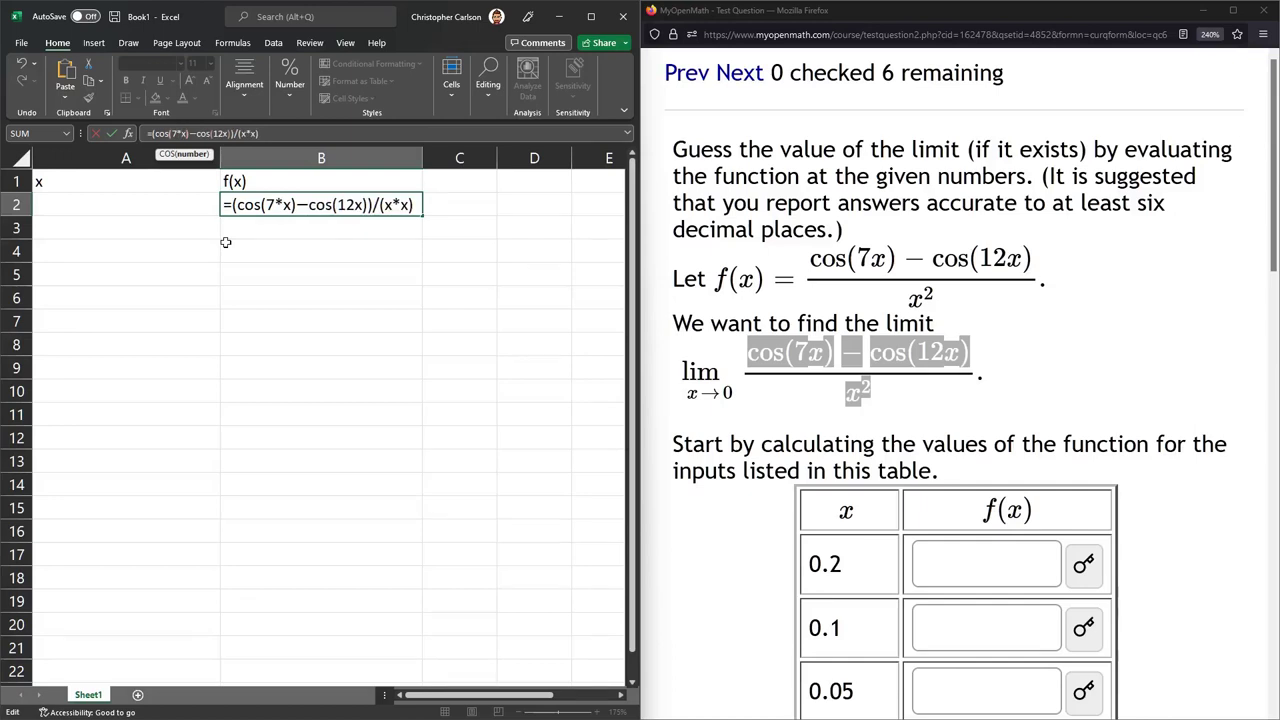
key("Right")
key("Right")
key("Right")
key("Right")
key("Right")
key("Right")
type("*")
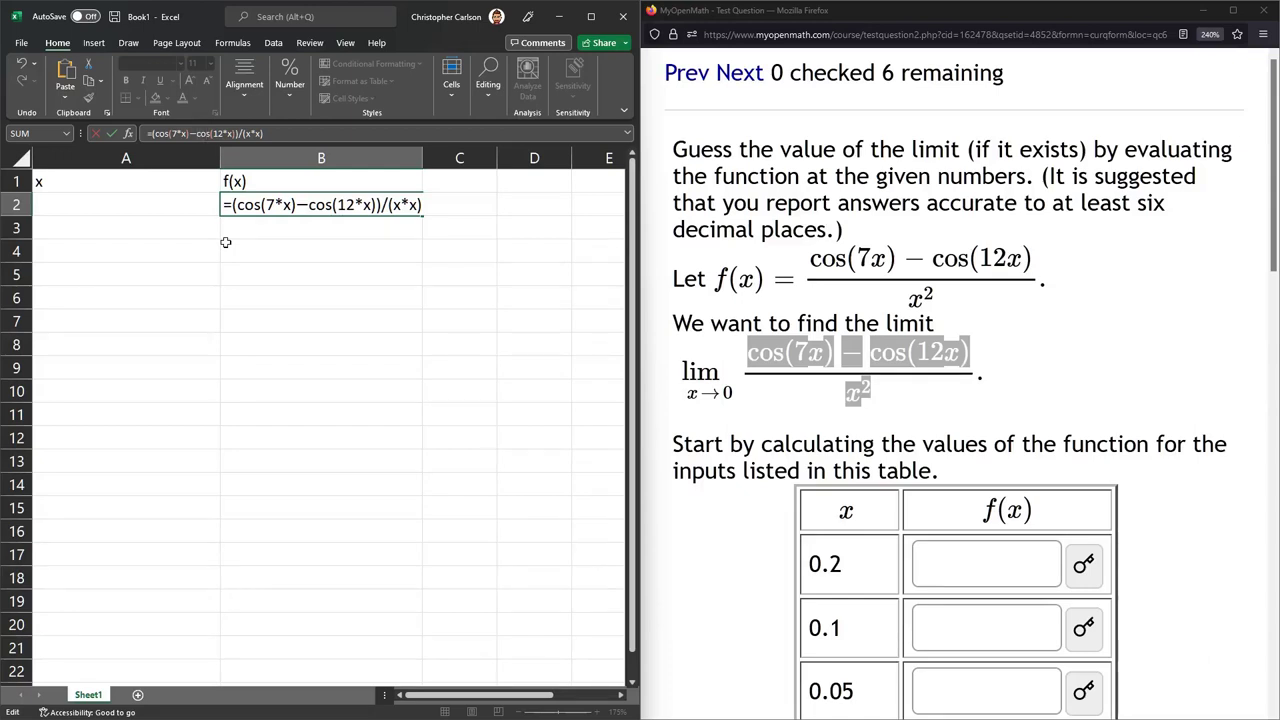
key("BackSpace")
type("-")
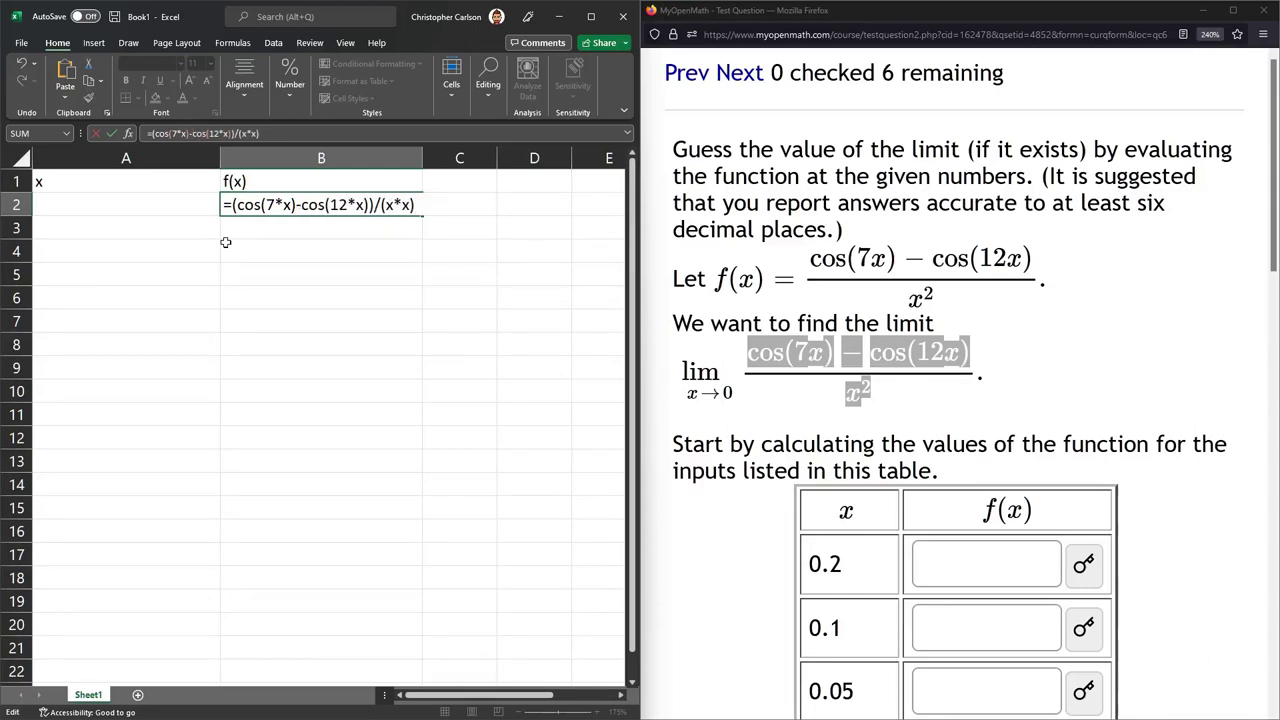
key("Return")
- Enter 0.2 as the x value in cell A2
left_click(278, 206)
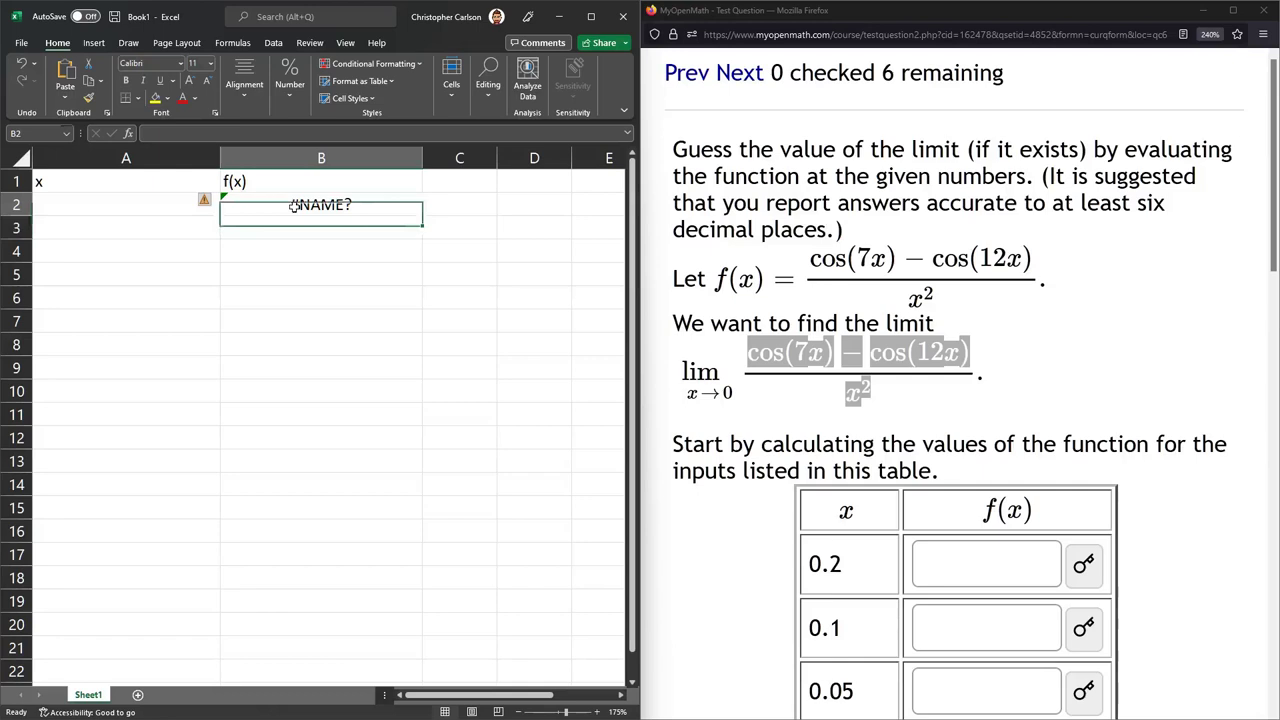
key("F2")
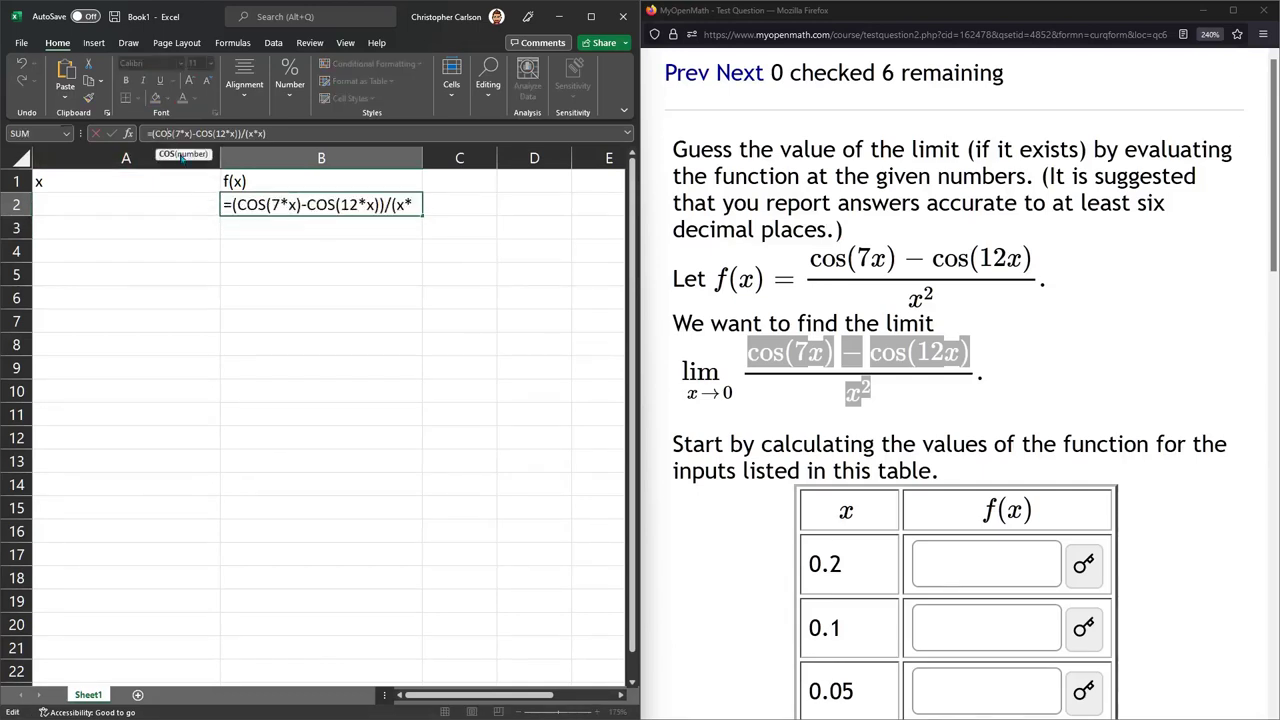
key("Right")
left_click(175, 209)
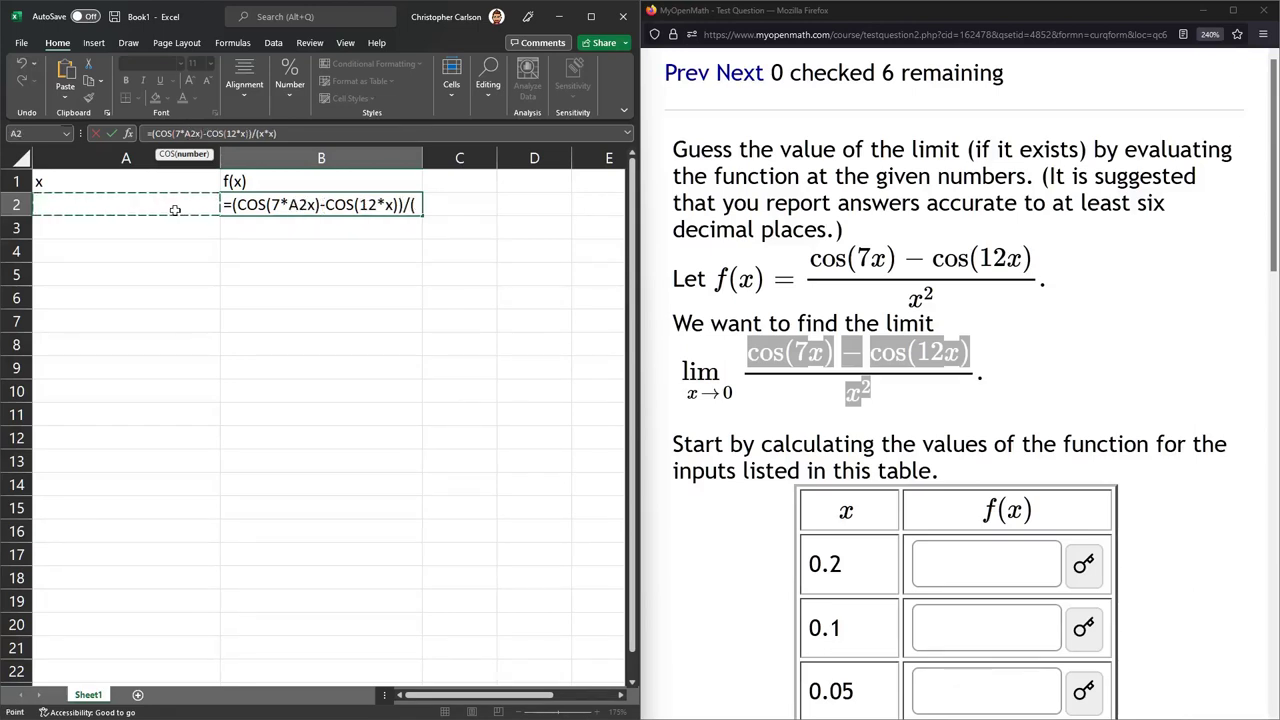
key("Escape")
left_click(305, 250)
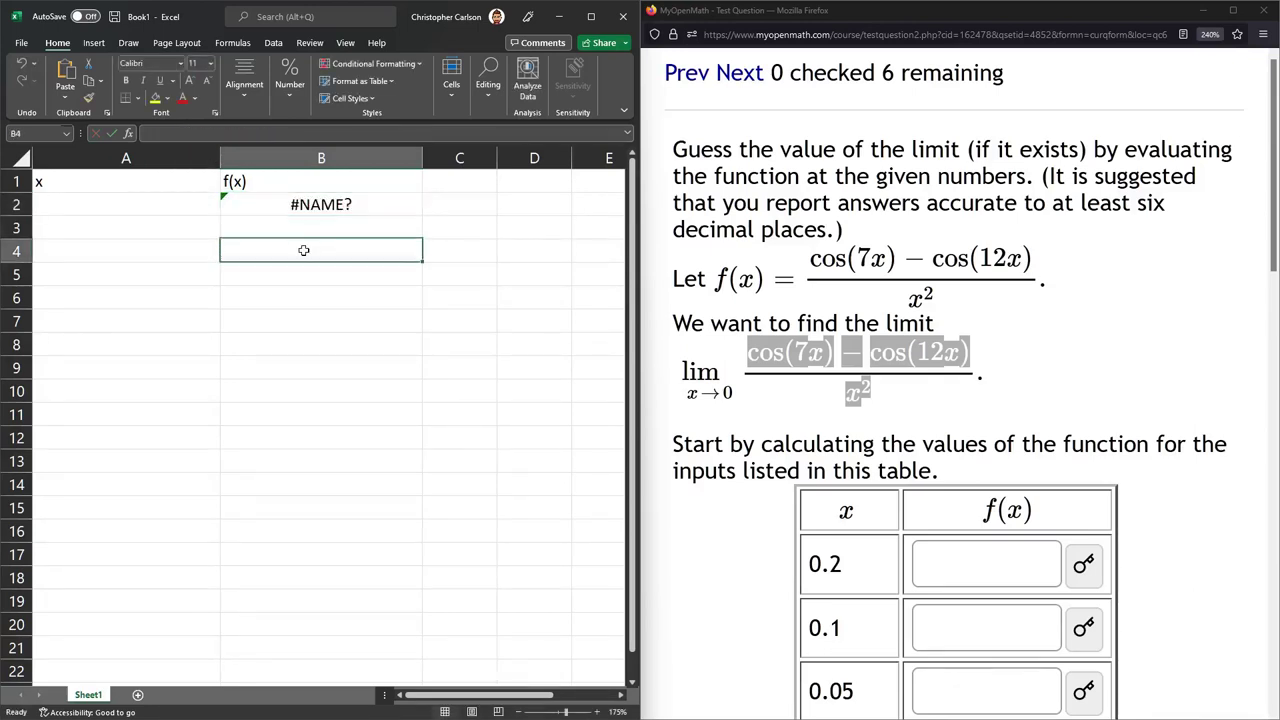
left_click(177, 204)
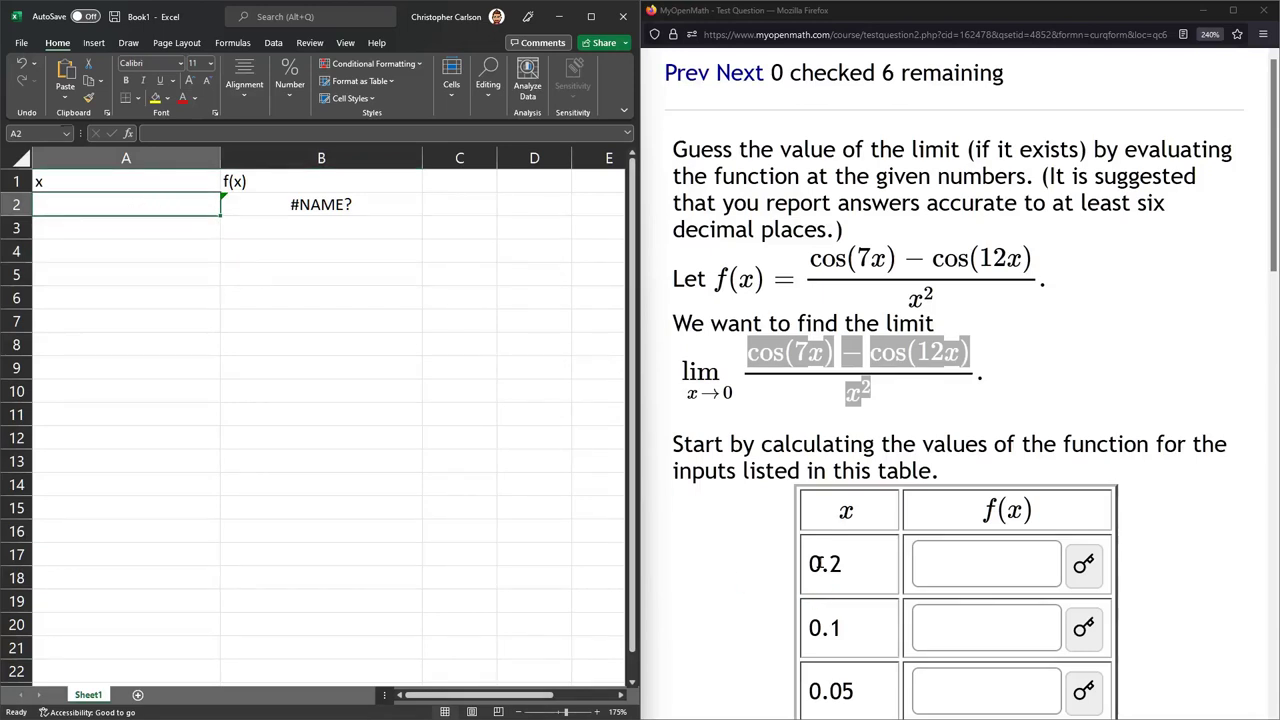
type("0.2")
key("Return")
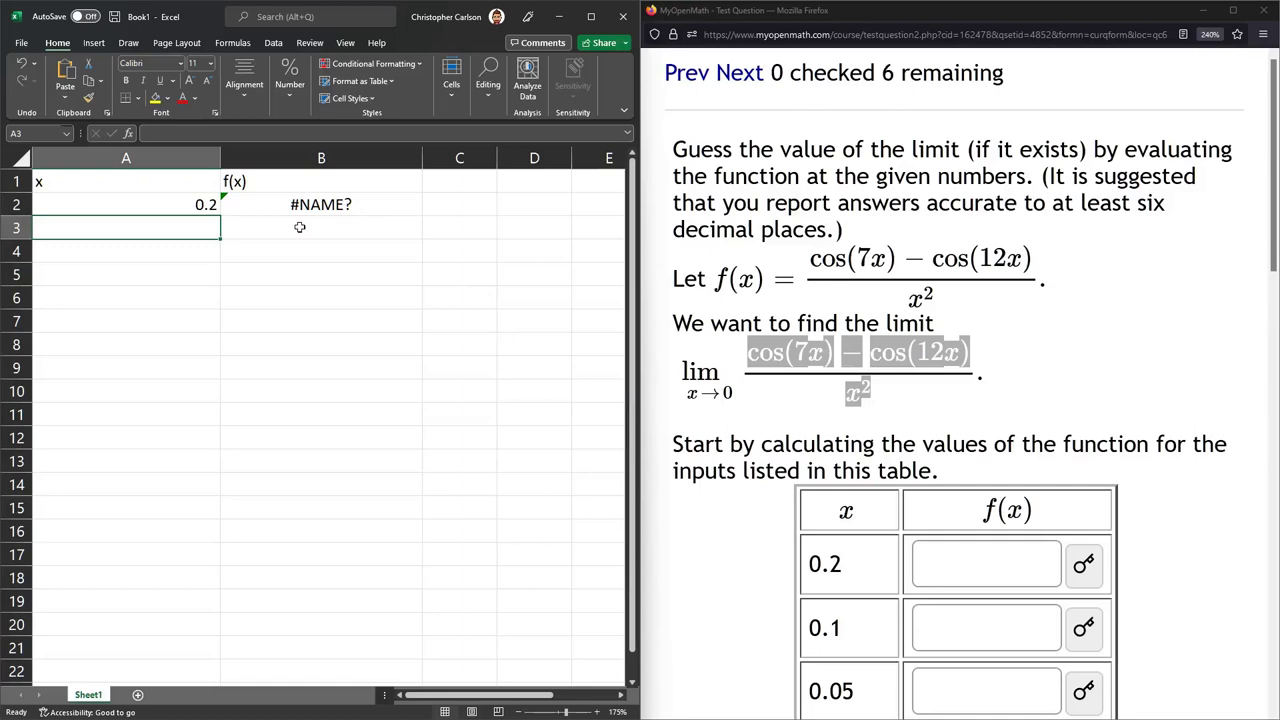
- Replace each x in B2's formula with A2, denominator A2*A2, giving 22.6840214610372
left_click(330, 205)
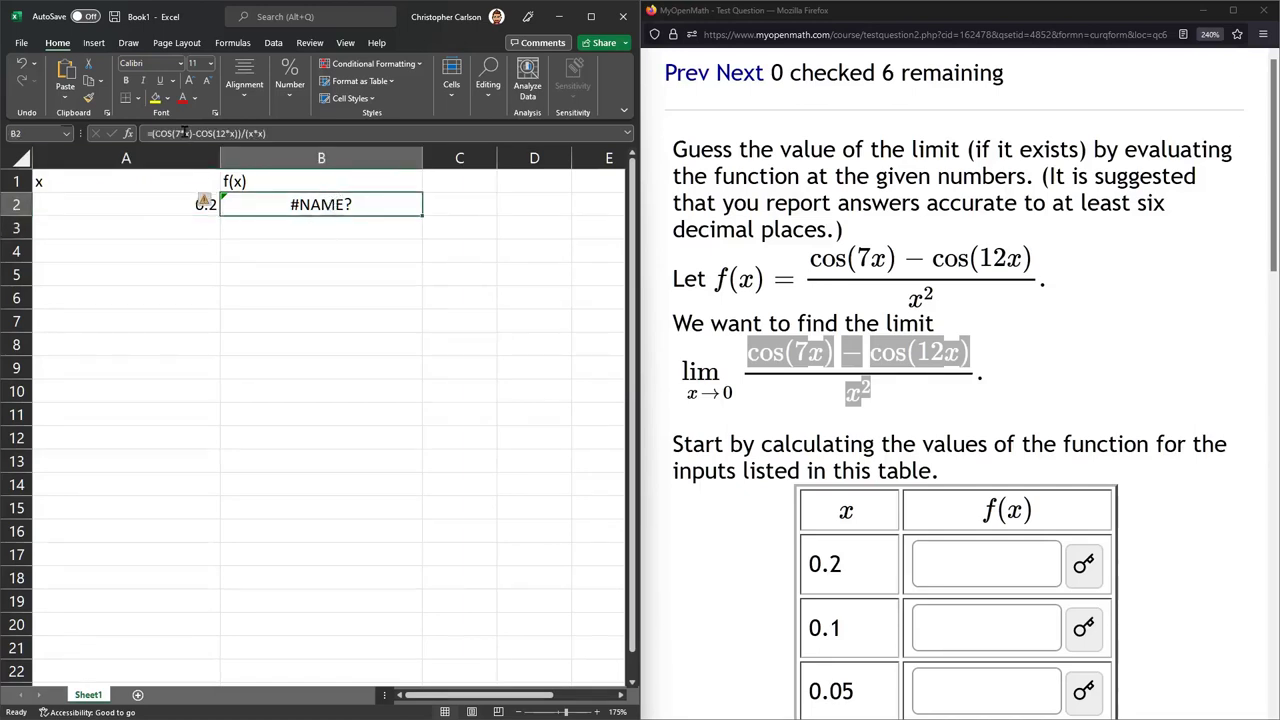
left_click(185, 133)
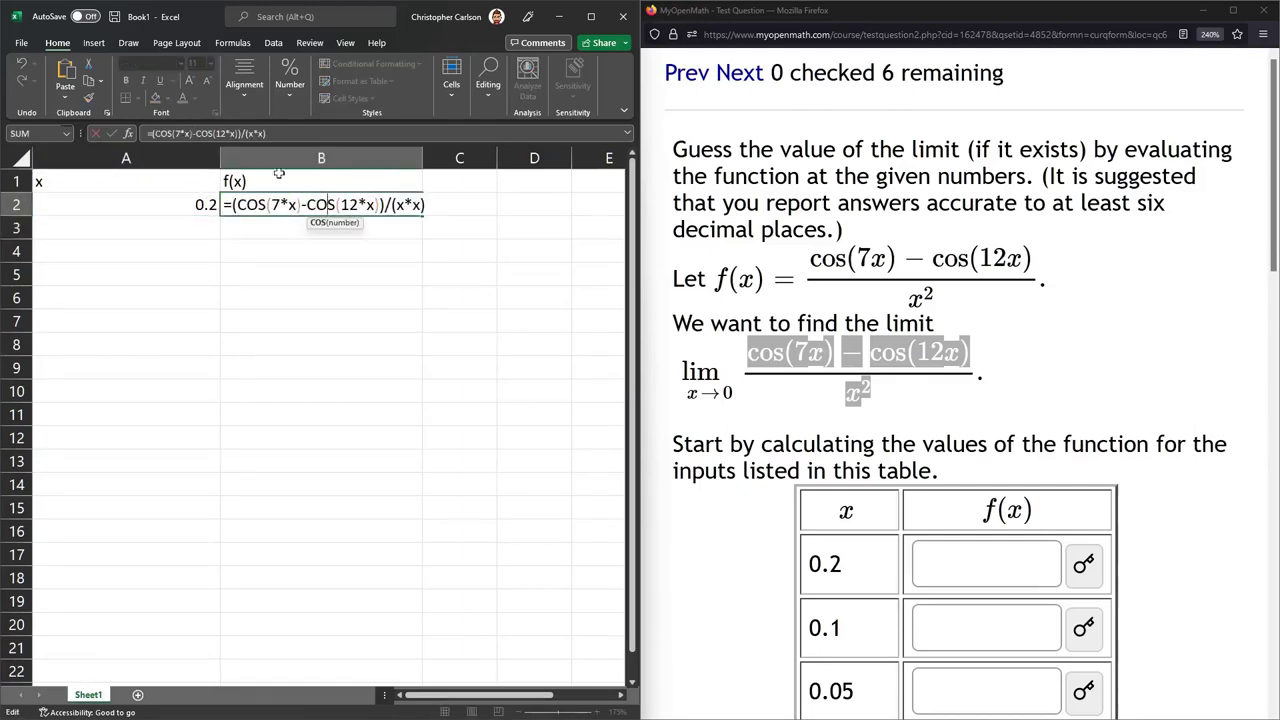
left_click(192, 130)
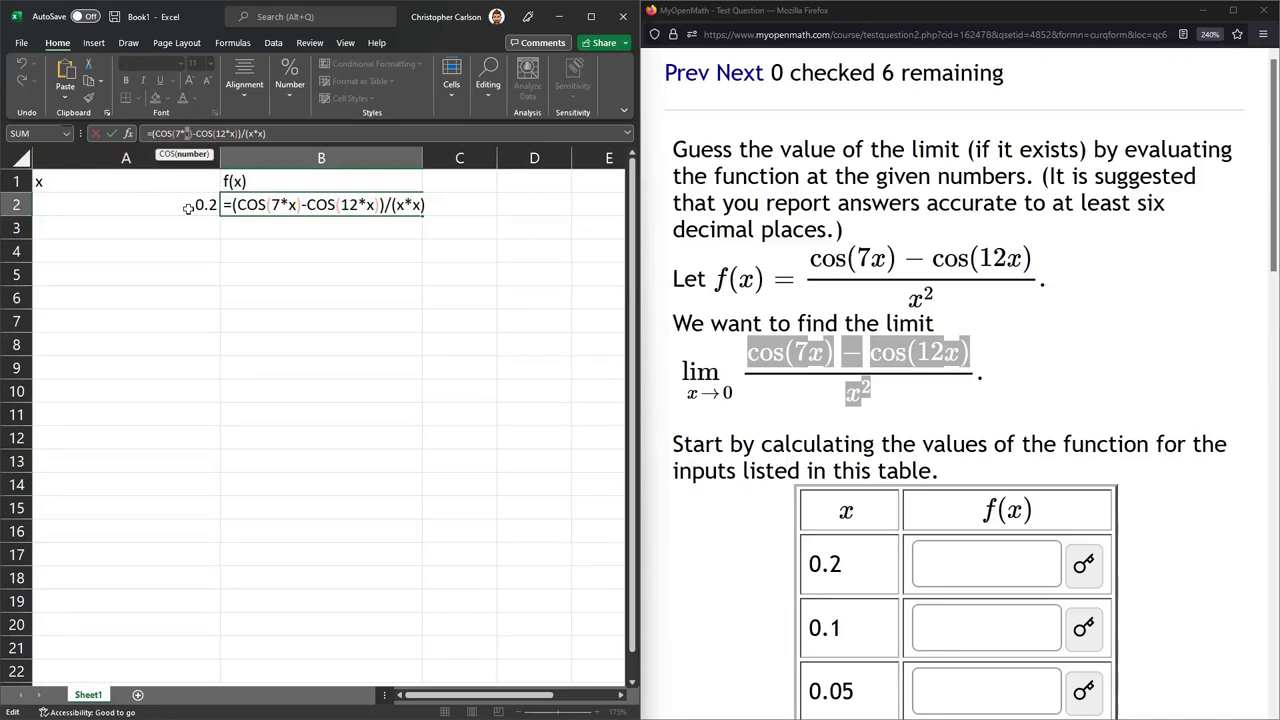
key("Delete")
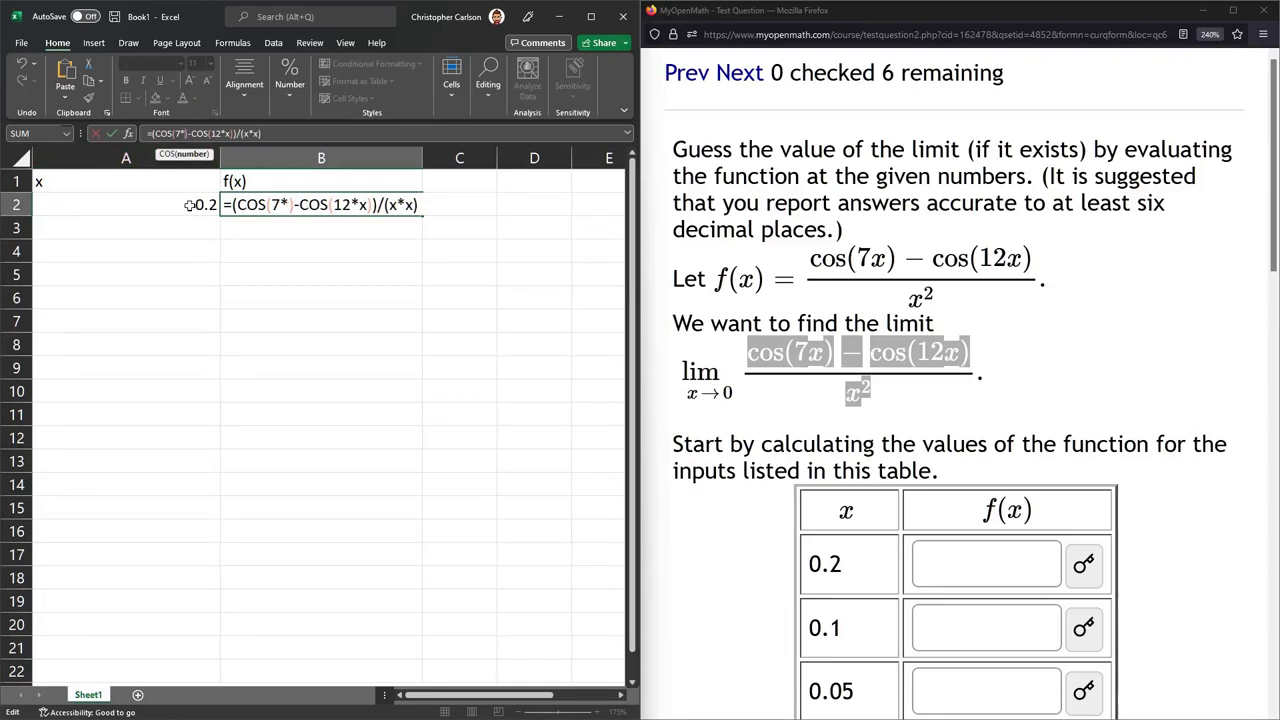
left_click(190, 204)
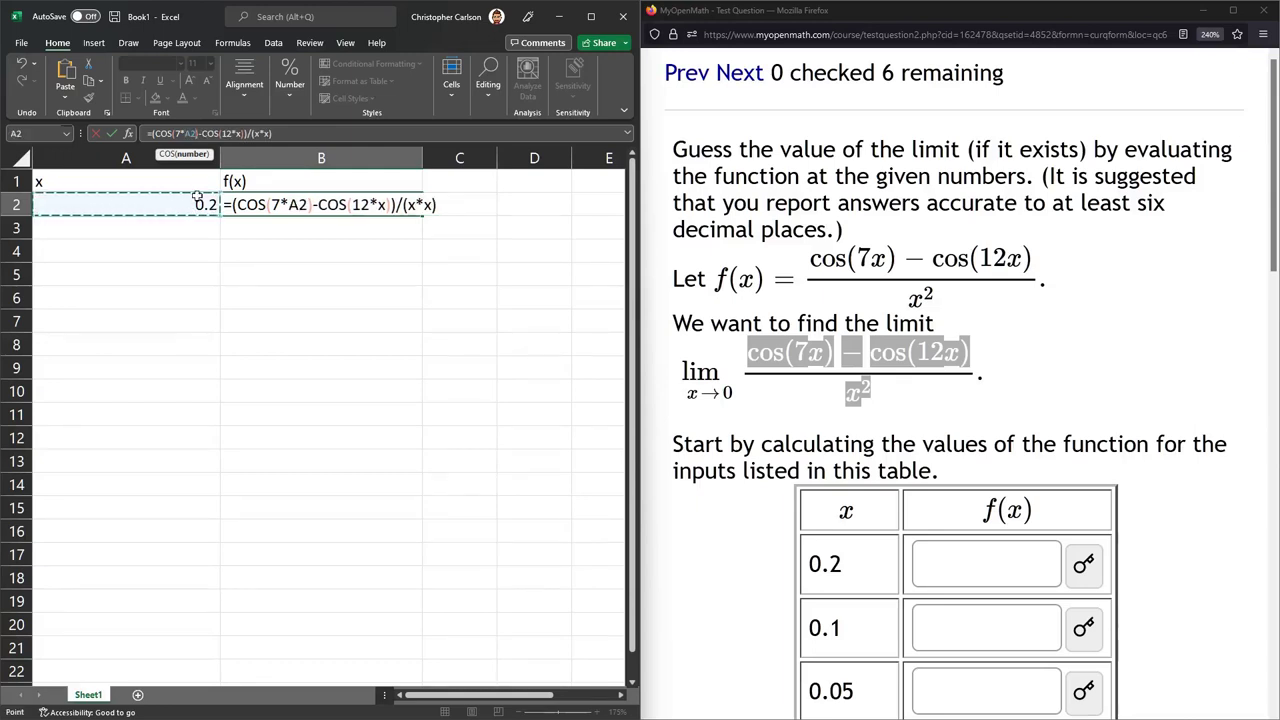
key("F2")
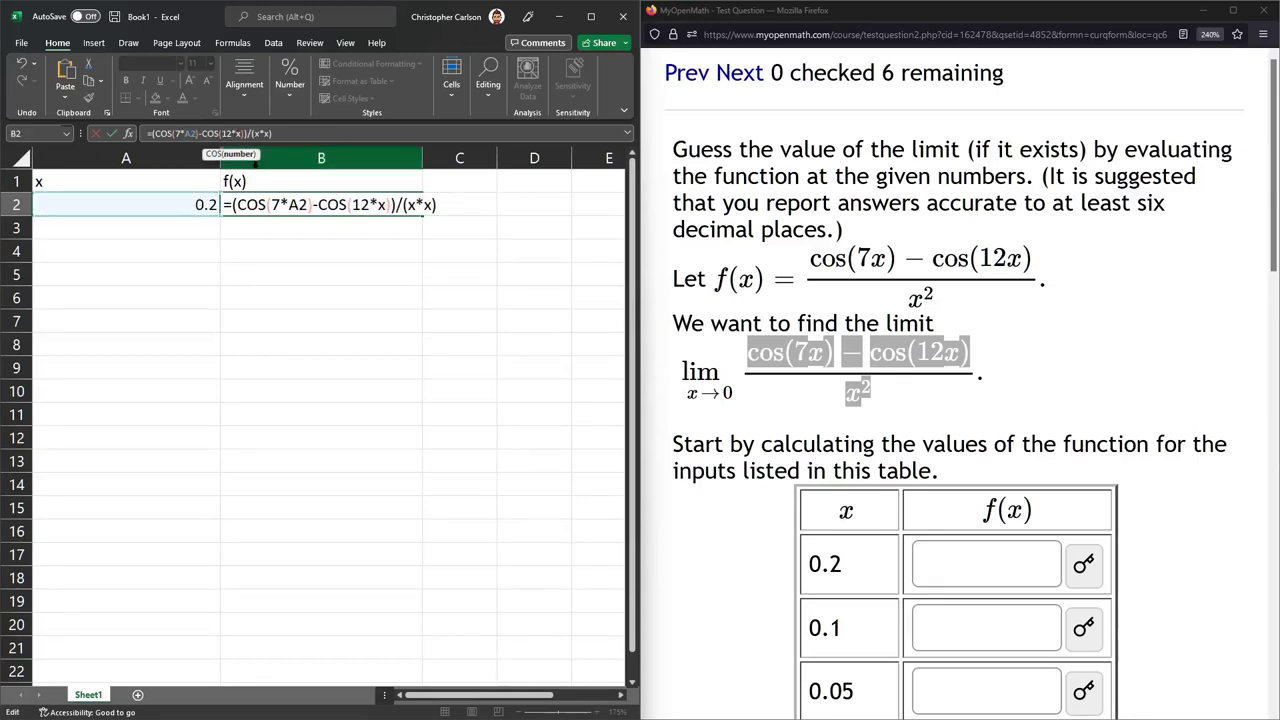
left_click(168, 197)
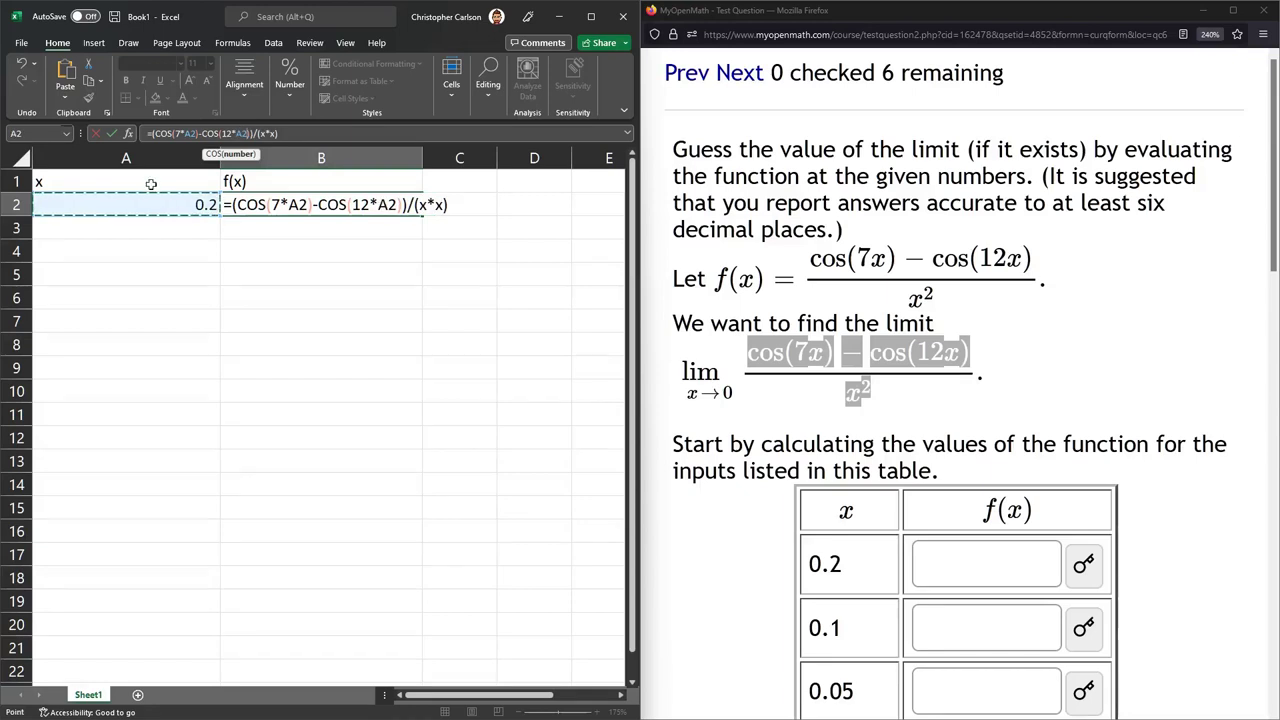
left_click(261, 135)
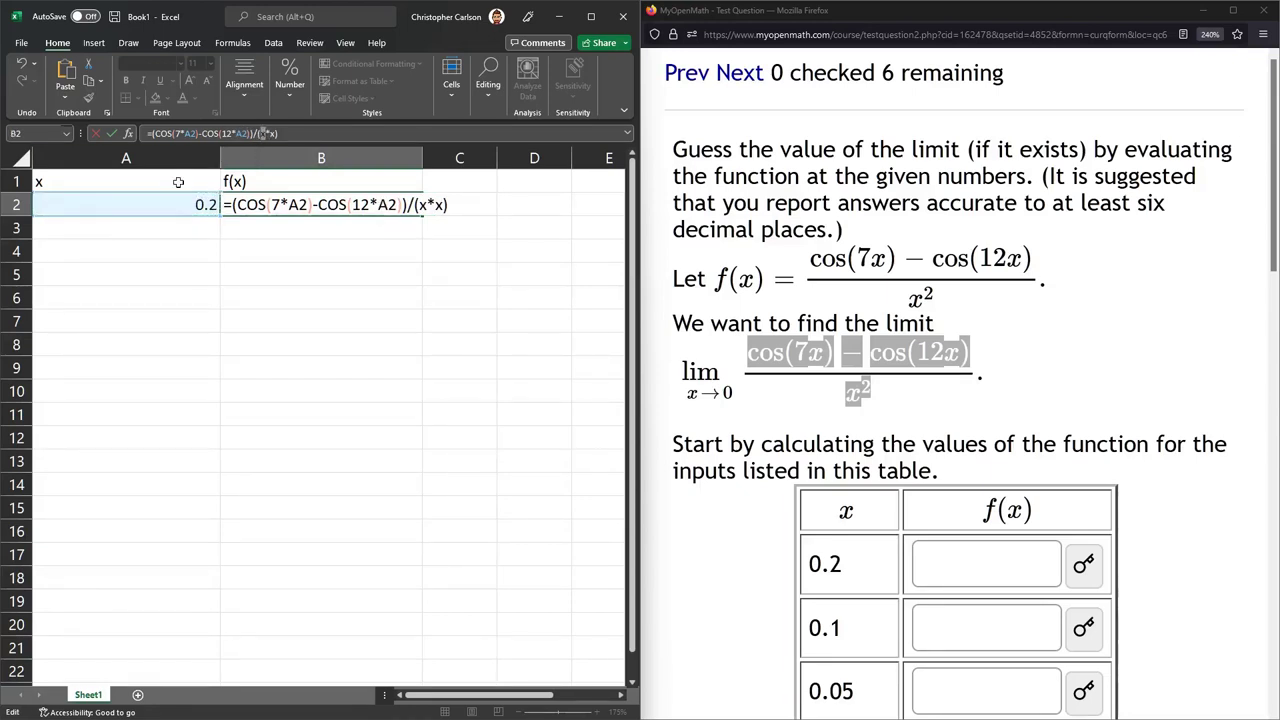
type("A2*")
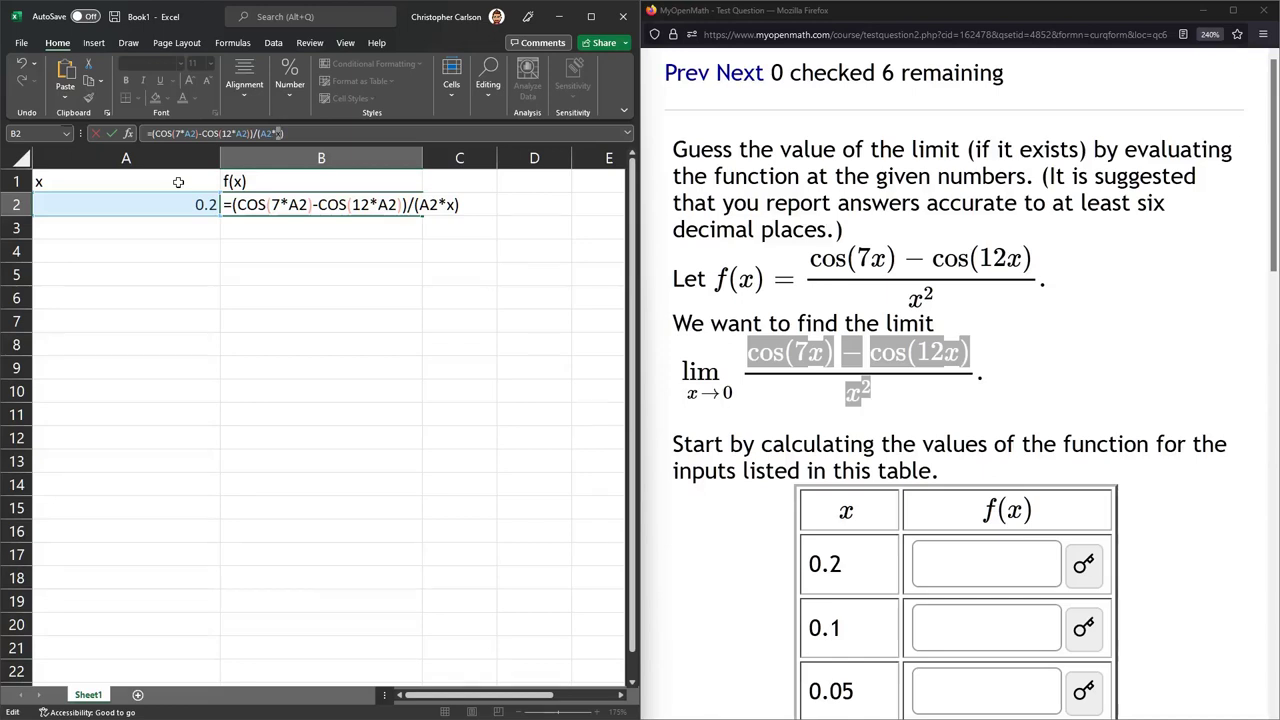
type("A2")
key("Return")
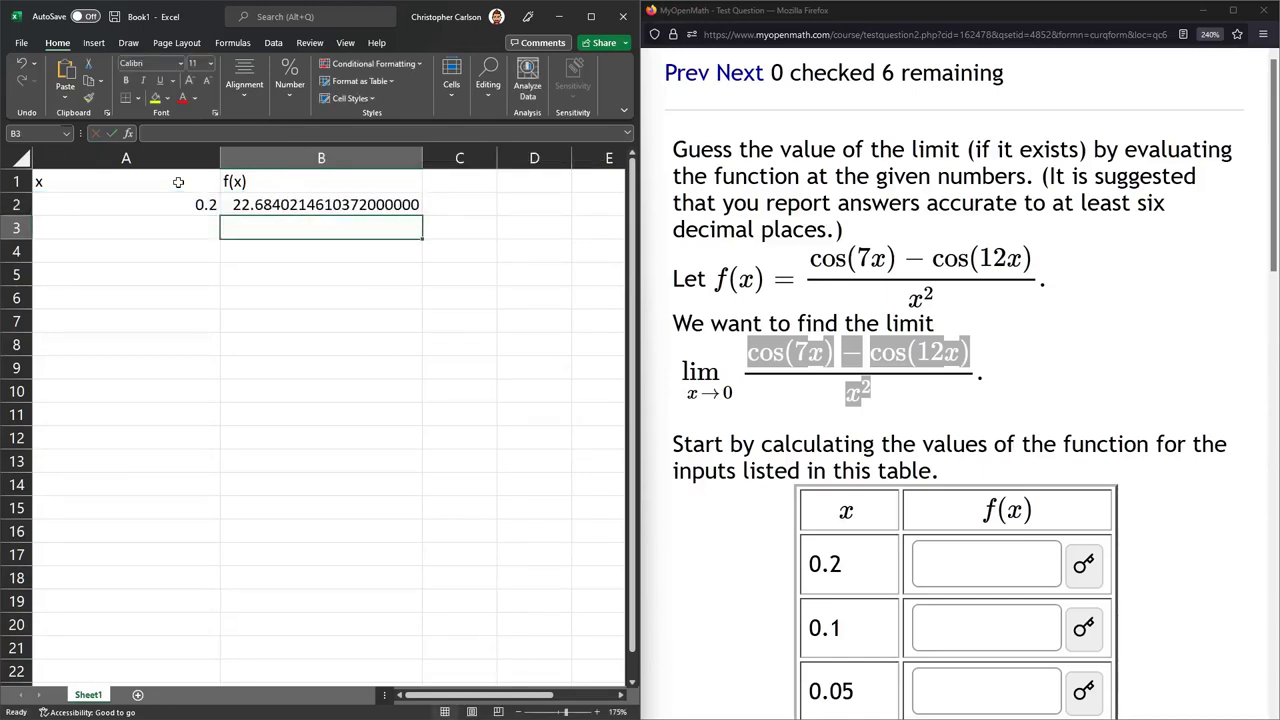
- Apply the Number format to cells A2:B19
left_click(288, 207)
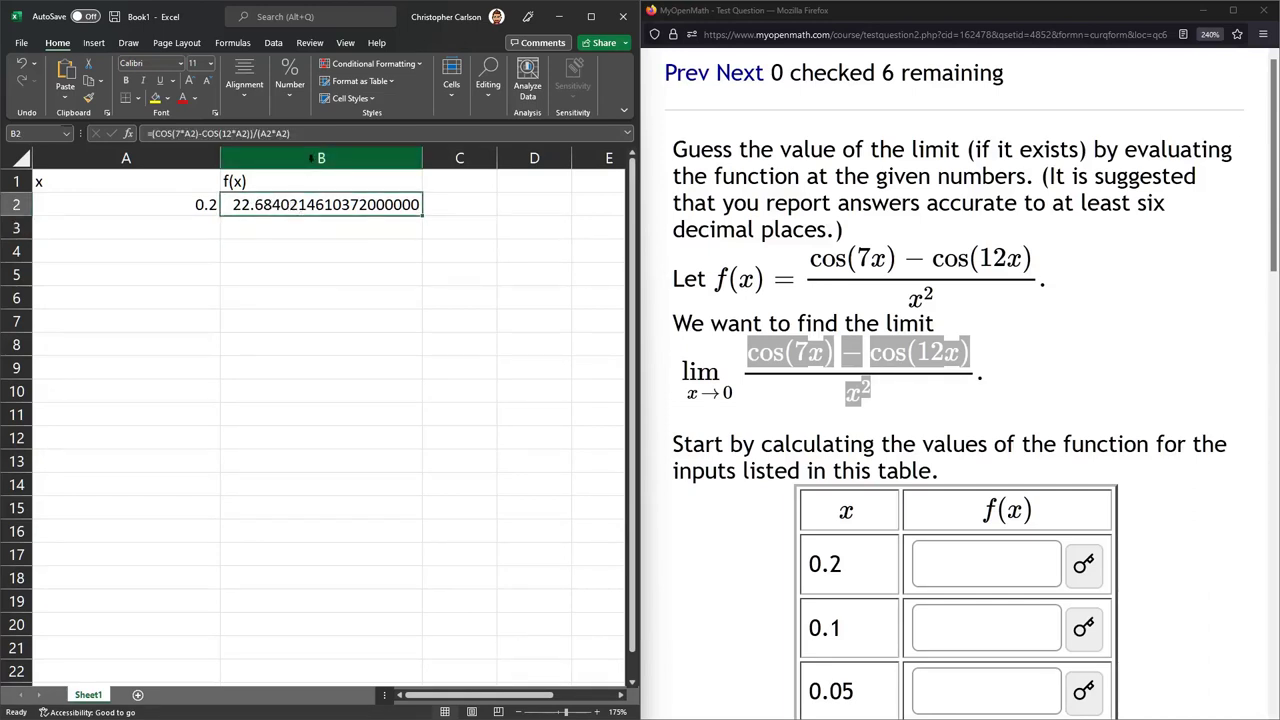
left_click(111, 206)
left_click(352, 598, "shift")
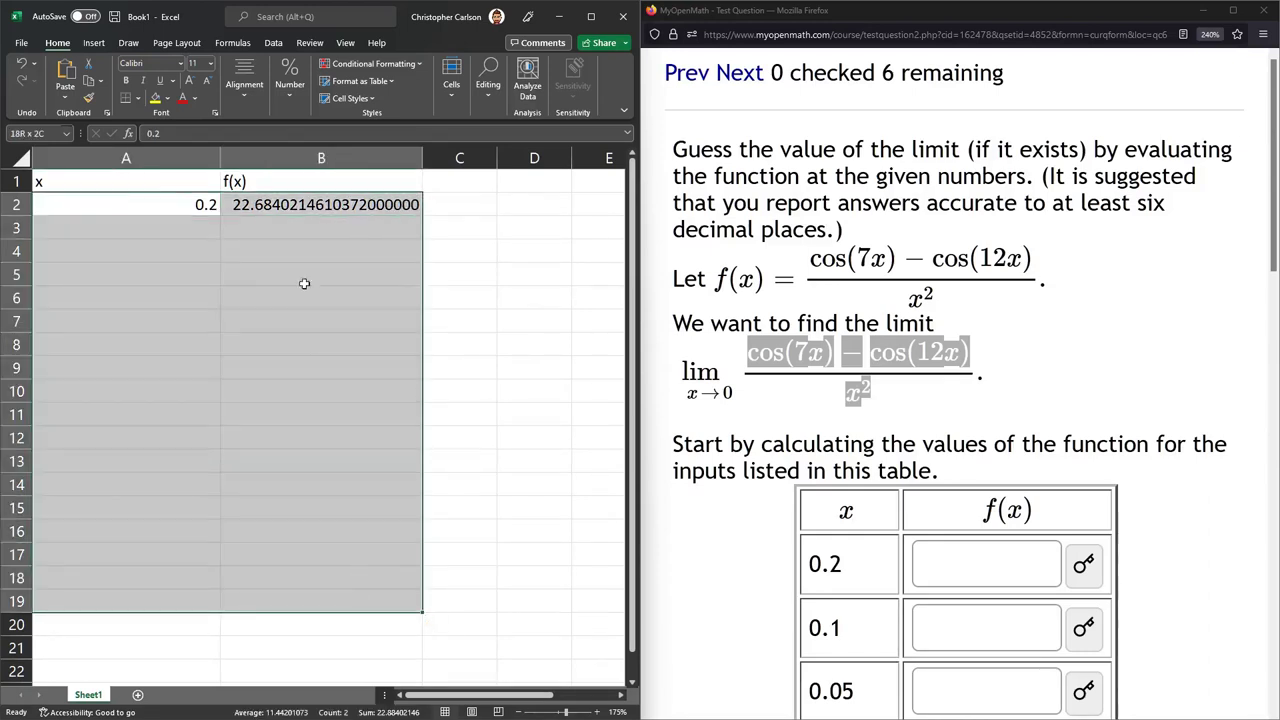
left_click(296, 69)
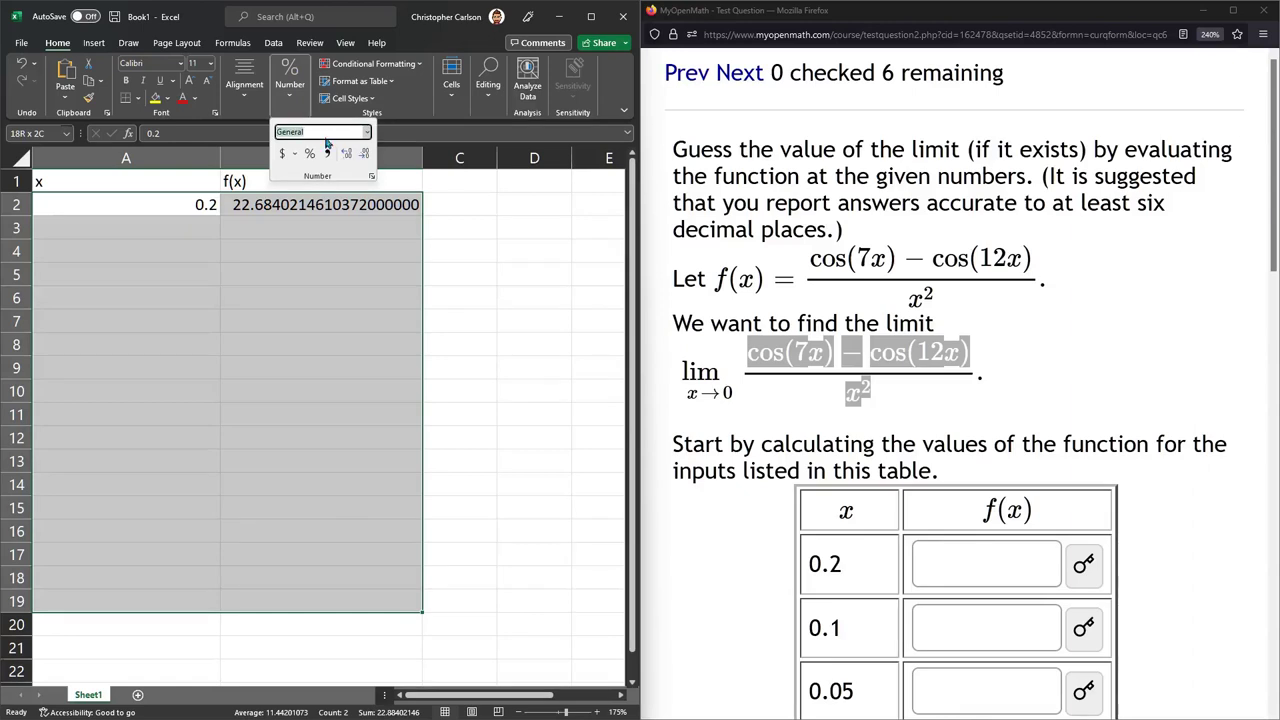
left_click(368, 135)
left_click(350, 186)
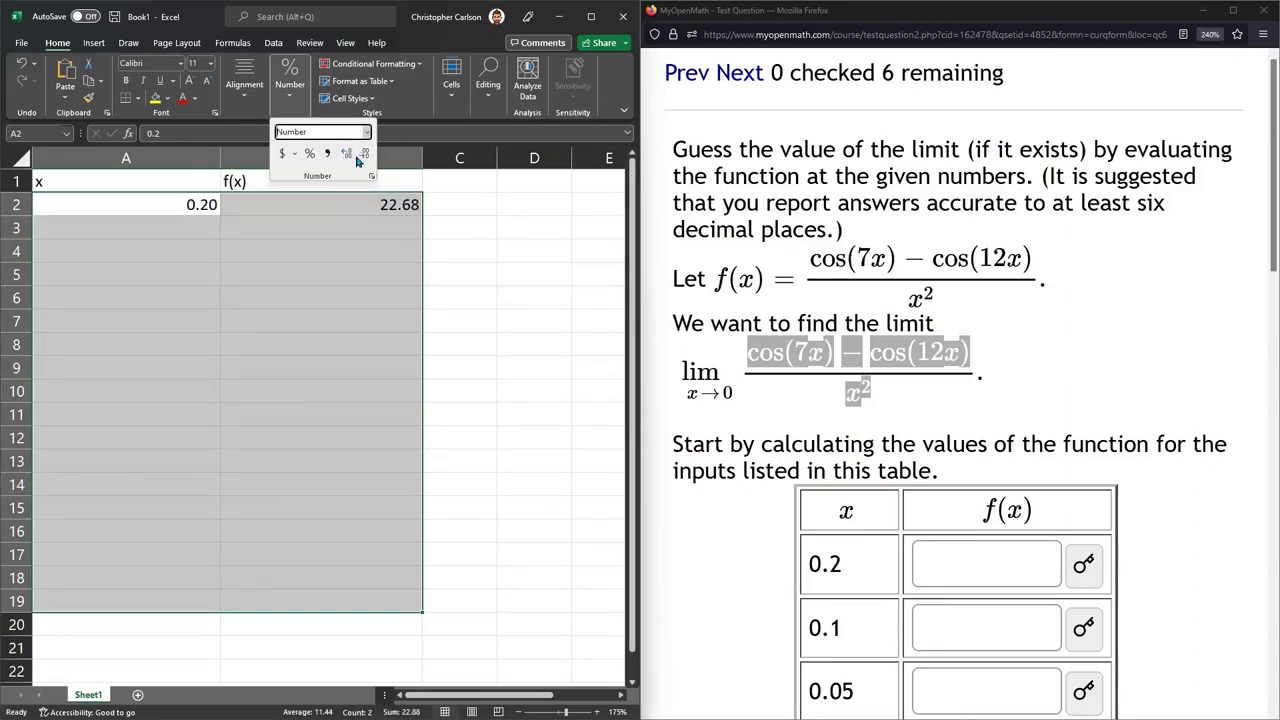
- Increase the decimals to 15 so B2 shows 22.684021461037200
left_click(366, 155)
left_click(365, 156)
left_click(365, 156)
left_click(364, 157)
left_click(364, 157)
left_click(363, 158)
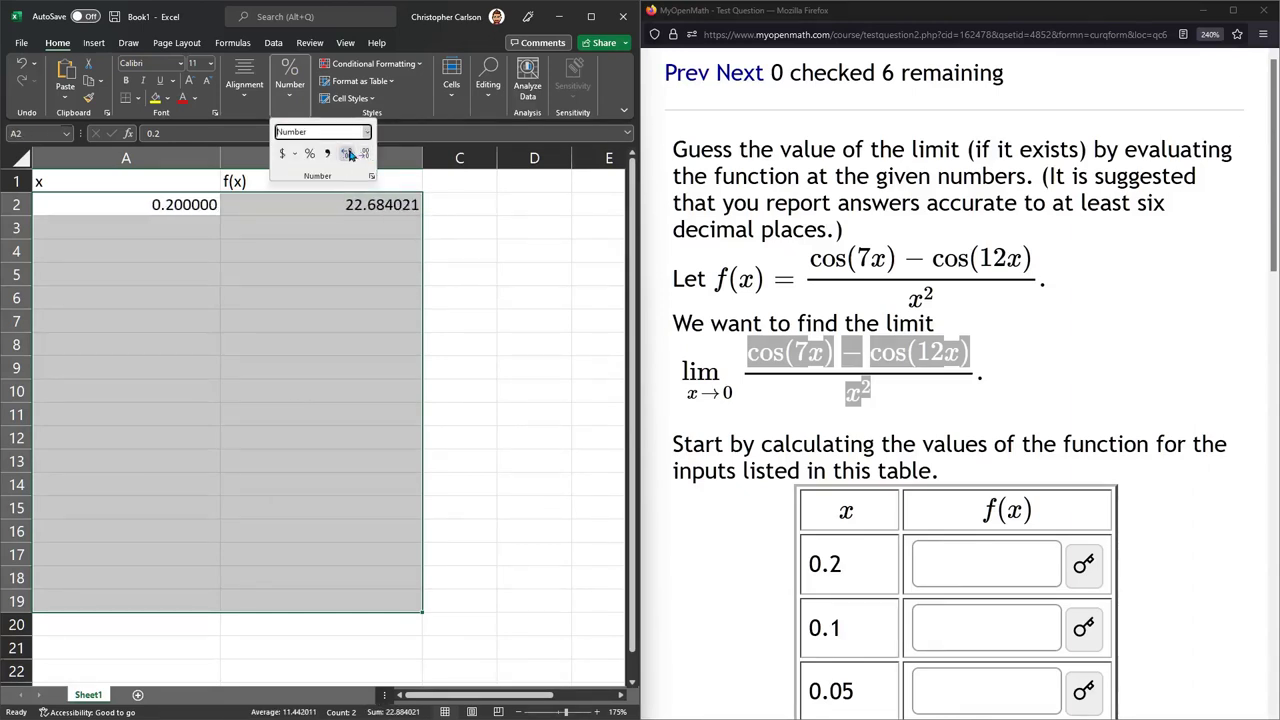
left_click(363, 158)
left_click(363, 158)
left_click(350, 160)
left_click(347, 155)
left_click(347, 155)
left_click(347, 155)
left_click(347, 155)
left_click(347, 155)
left_click(347, 155)
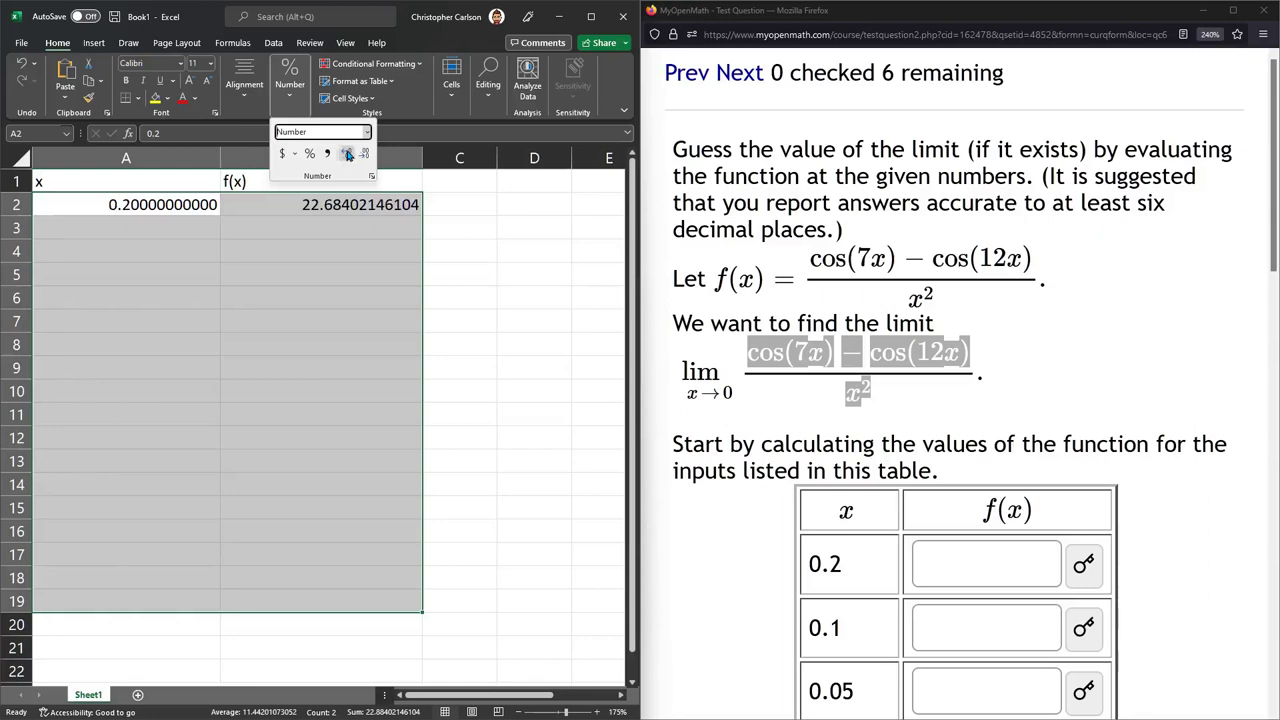
left_click(347, 155)
left_click(347, 155)
left_click(347, 155)
left_click(347, 155)
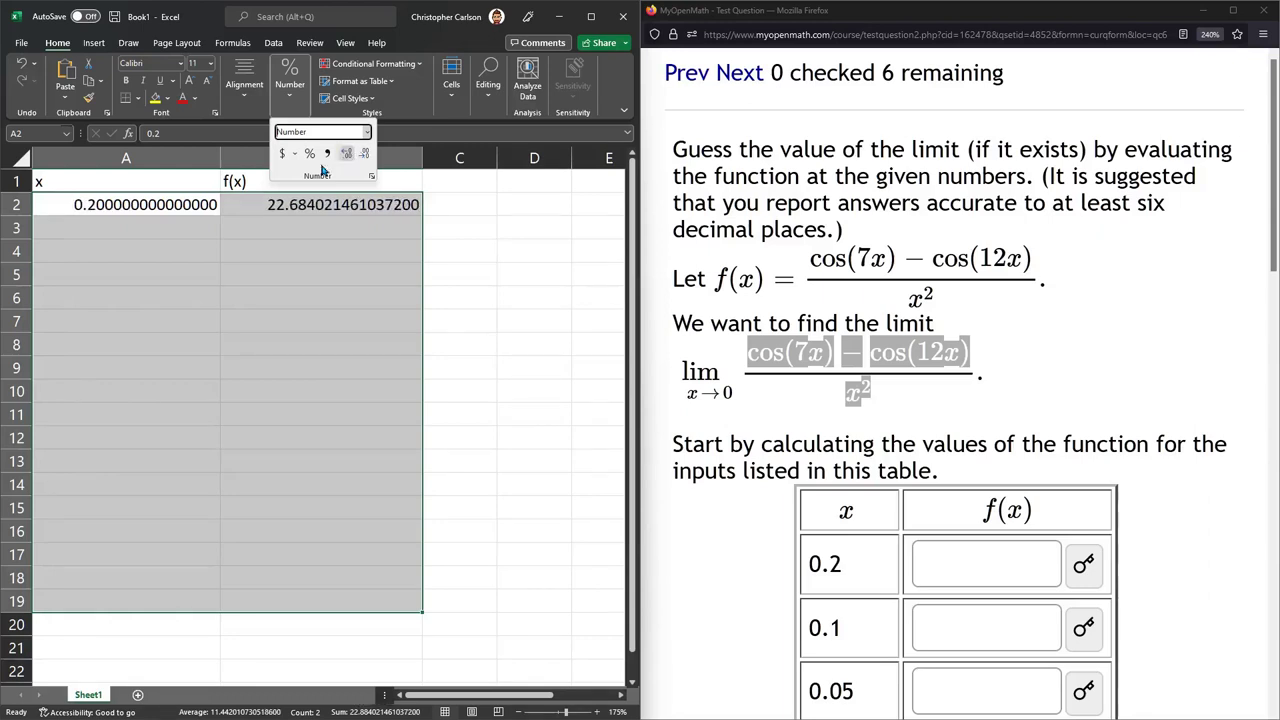
left_click(207, 226)
- Copy B2's value into MyOpenMath's f(x) box for x = 0.2 and preview it
left_click(278, 202)
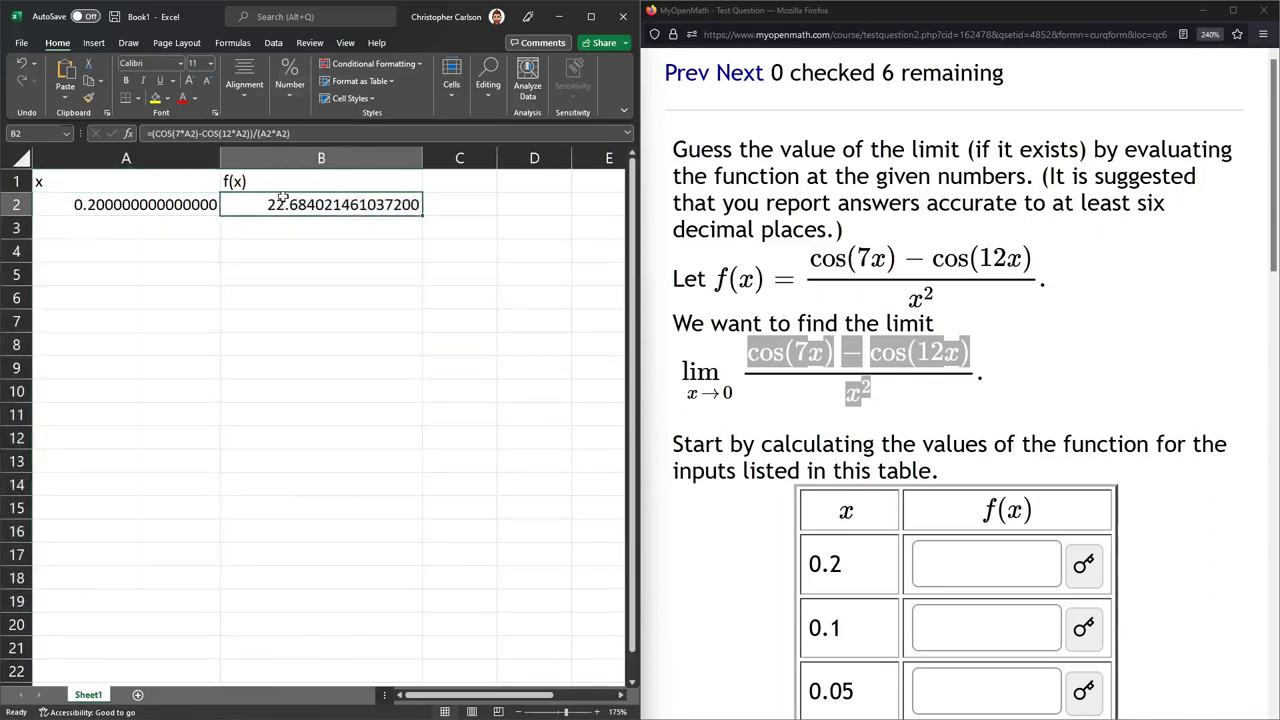
key("ctrl+c")
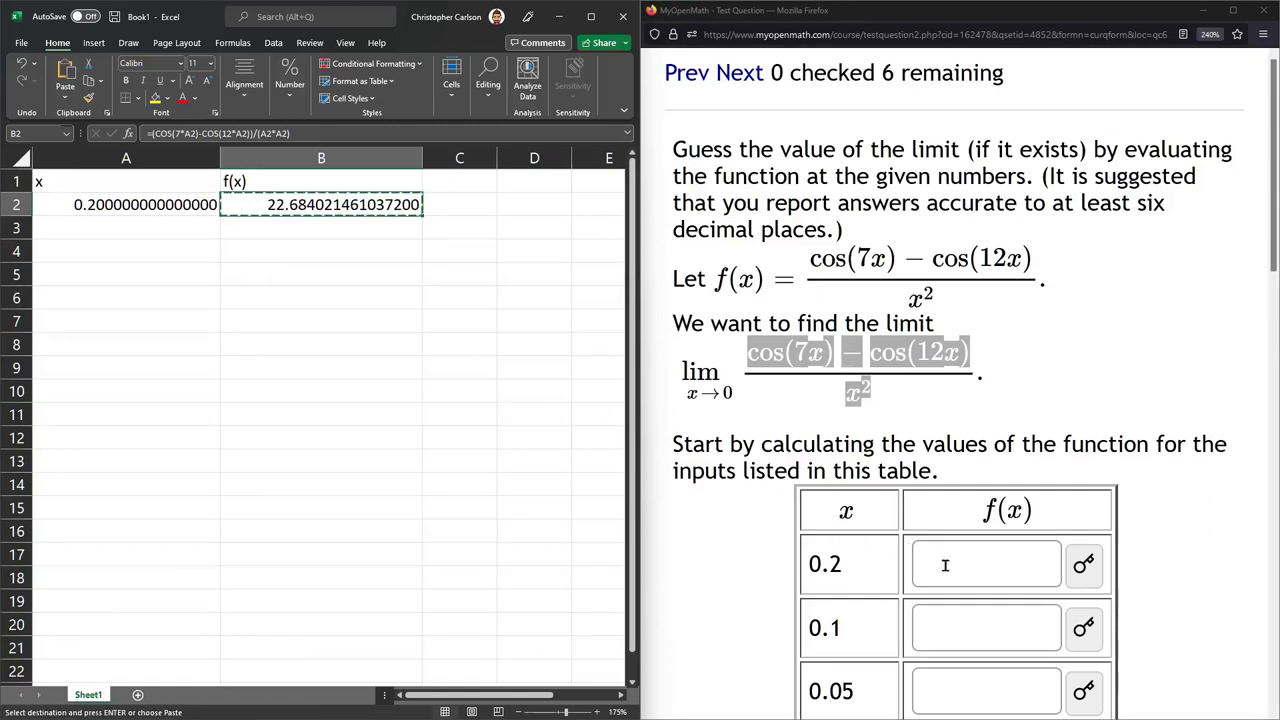
left_click(940, 564)
key("ctrl+v")
left_click(986, 372)
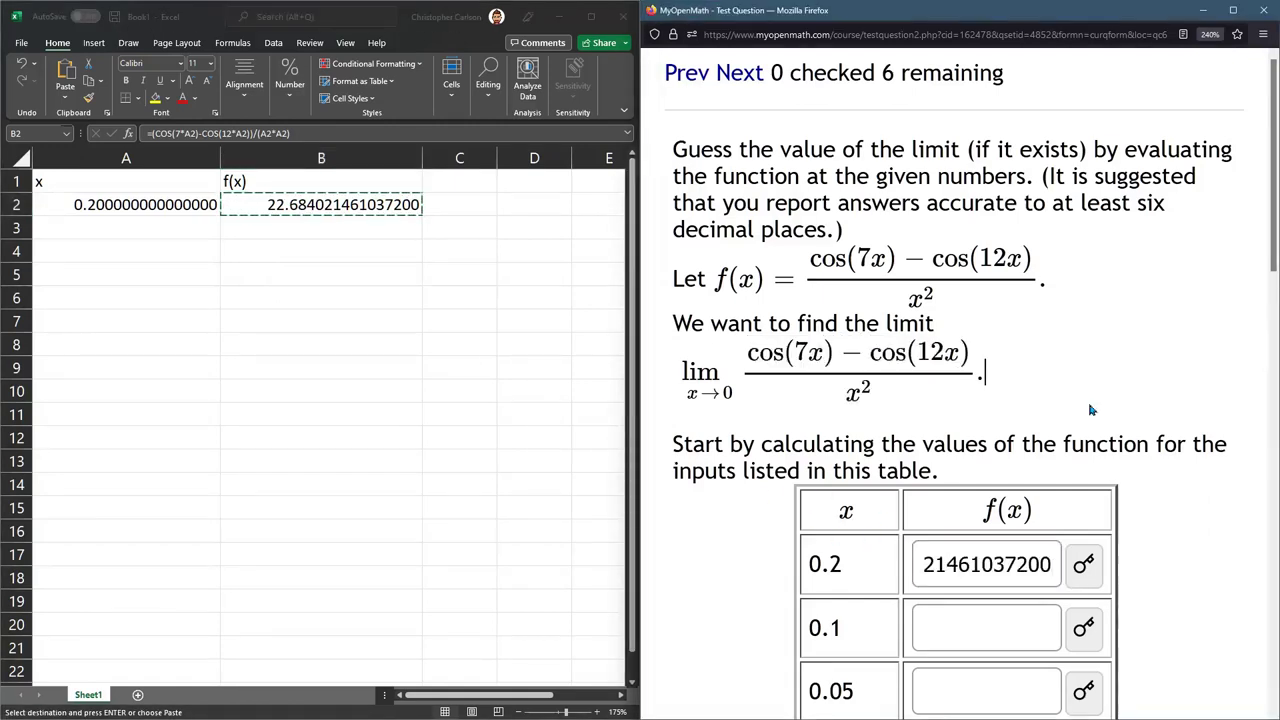
key("Tab")
left_click(981, 564)
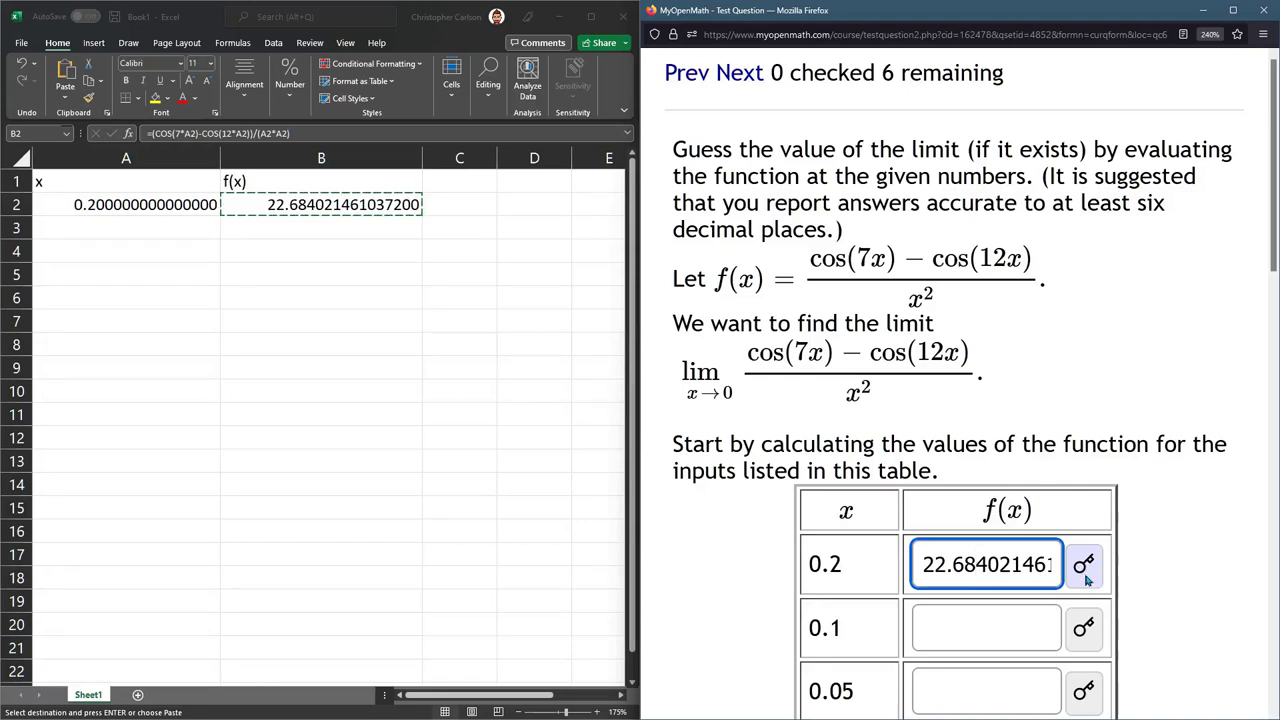
left_click(1085, 568)
- Submit the x = 0.2 answer so it is marked correct, noting the next x value 0.1
scroll(992, 437, "down", 3)
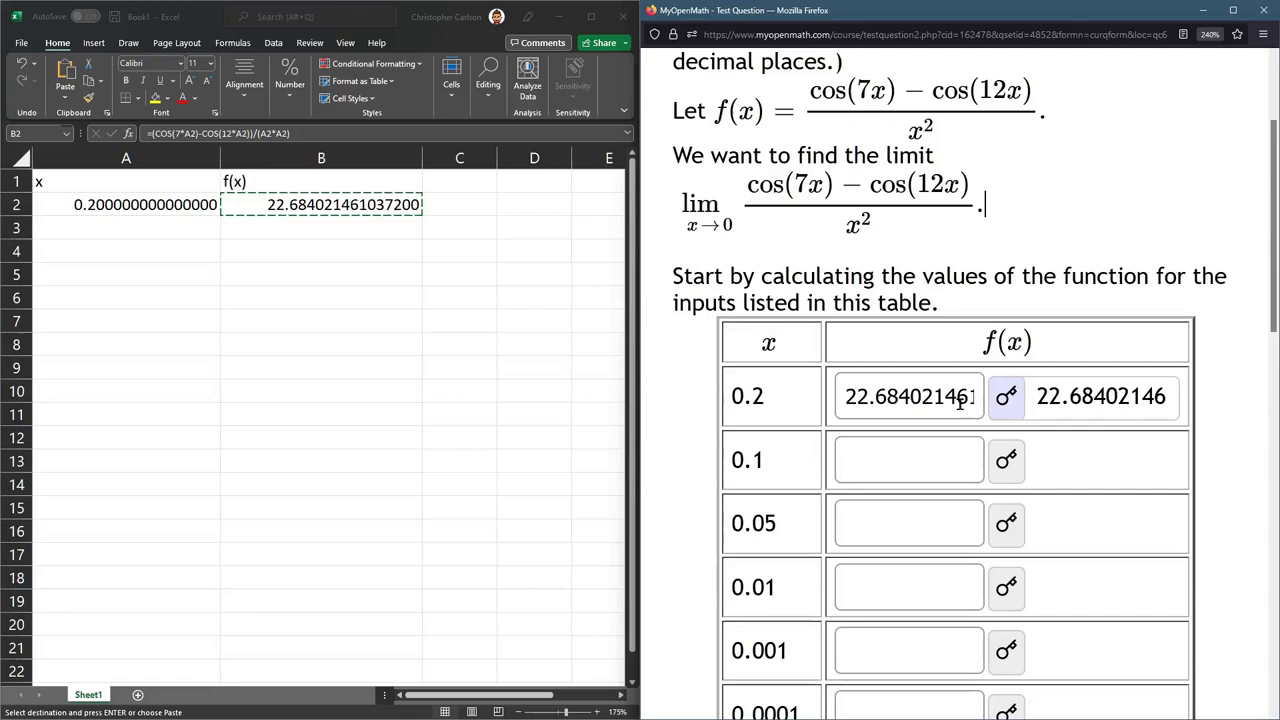
left_click_drag(968, 398, 820, 403)
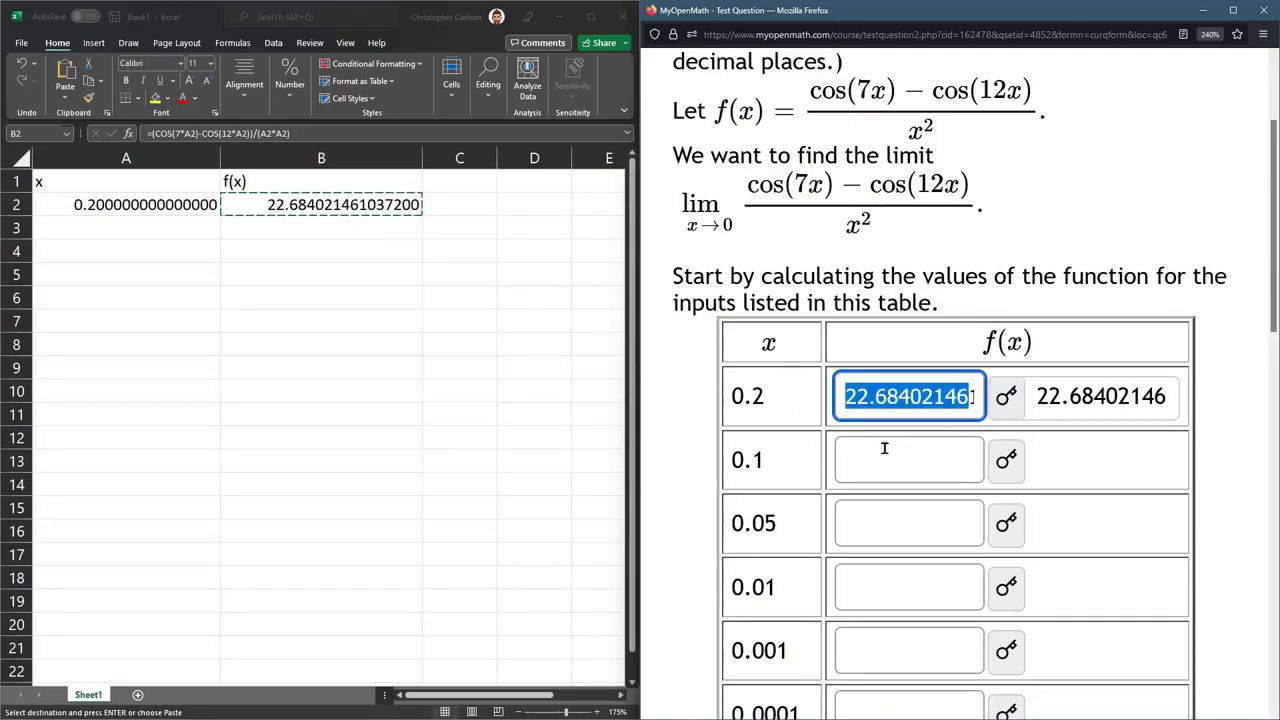
scroll(1080, 476, "down", 1)
key("Return")
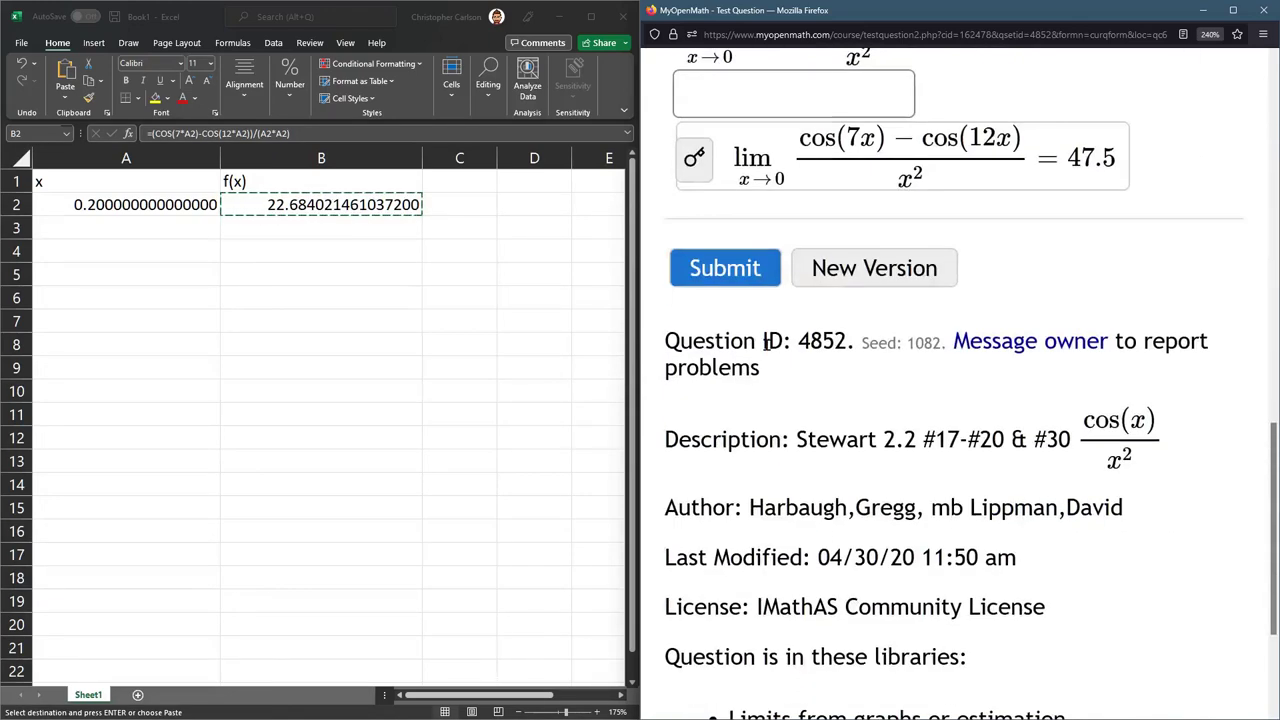
scroll(1034, 500, "down", 3)
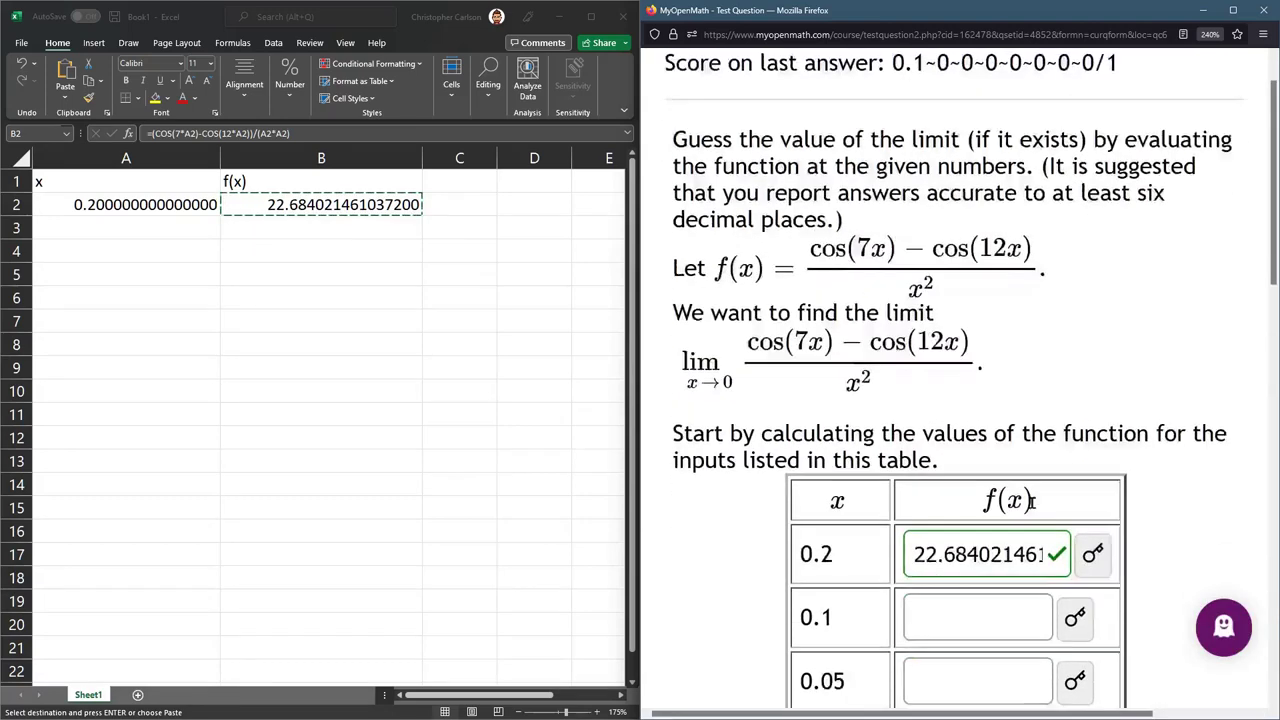
scroll(1020, 490, "down", 3)
scroll(1171, 277, "down", 3)
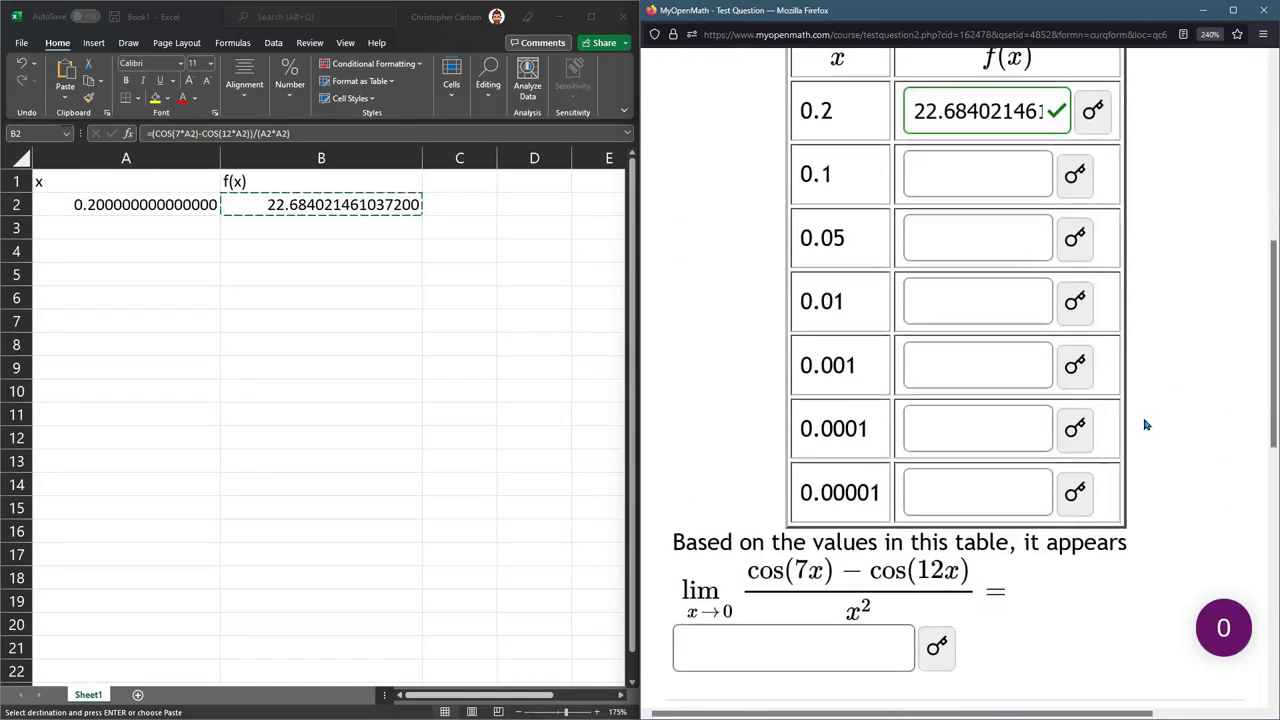
scroll(1146, 423, "up", 3)
left_click_drag(834, 342, 780, 340)
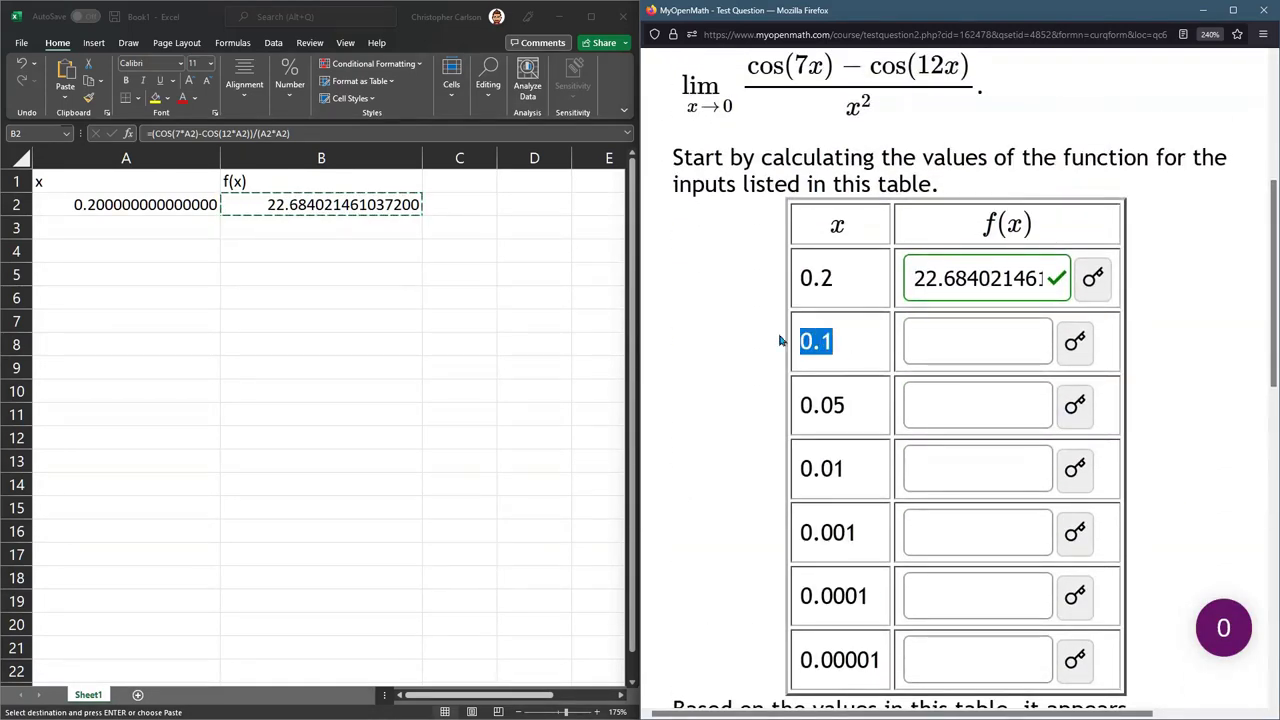
left_click(160, 207)
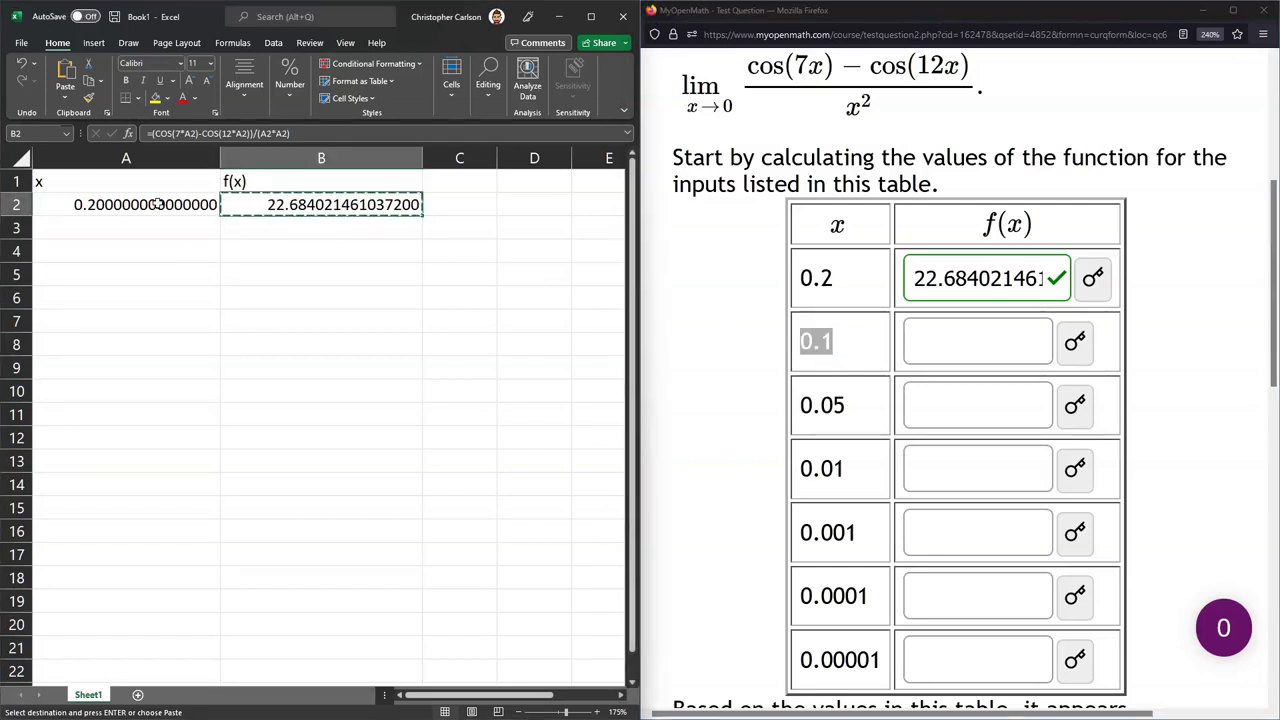
left_click(149, 251)
- Fill the x value and f(x) formula from row 2 down into row 3
left_click_drag(146, 199, 312, 204)
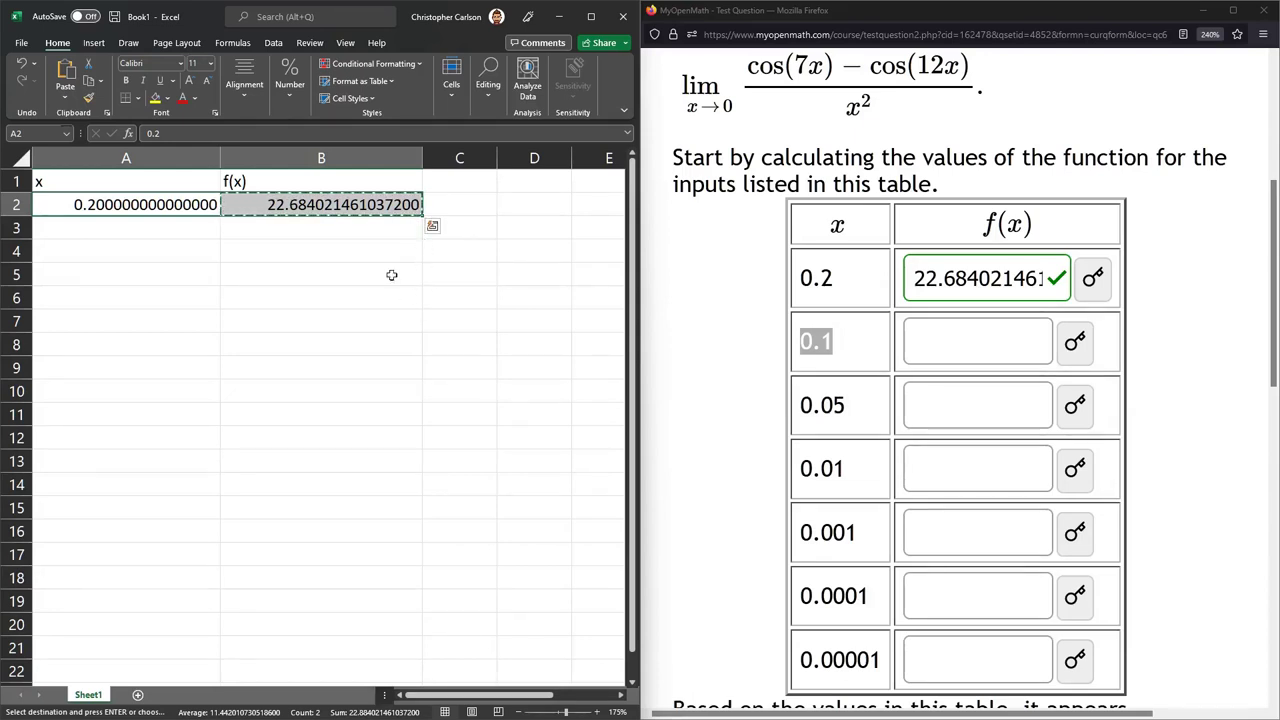
key("Escape")
left_click(194, 234)
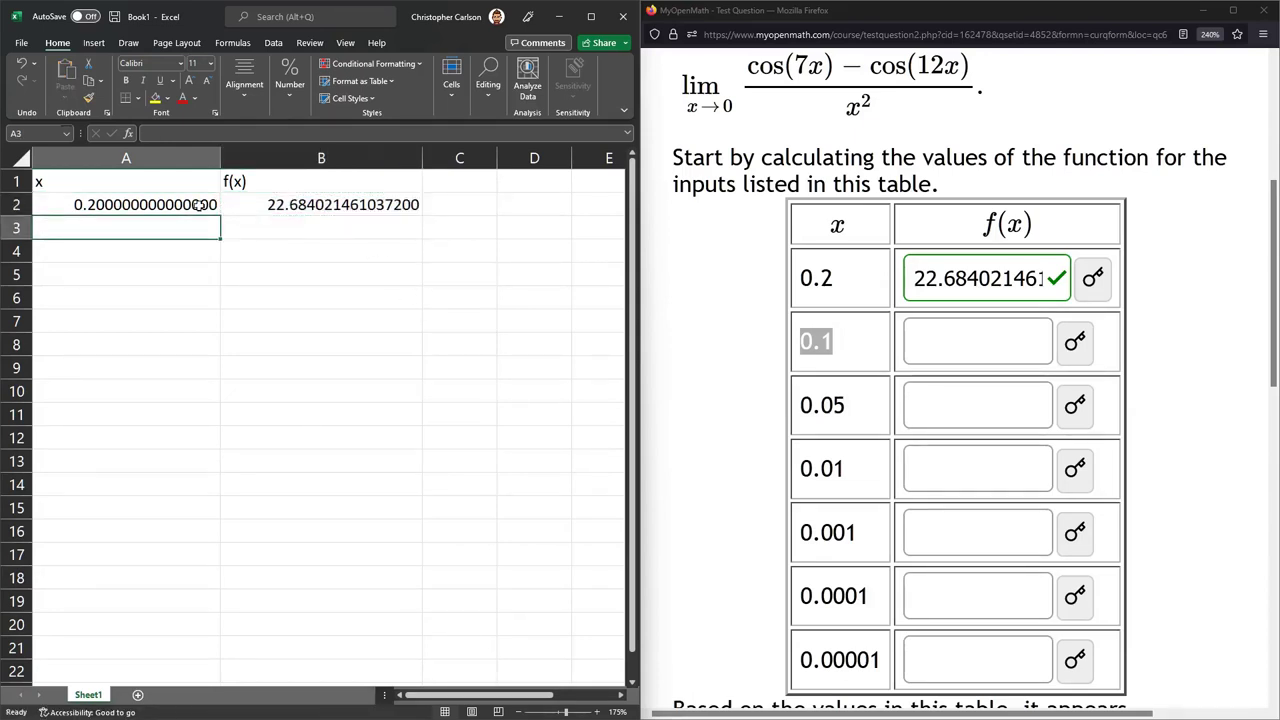
key("Up")
left_click(397, 210, "shift")
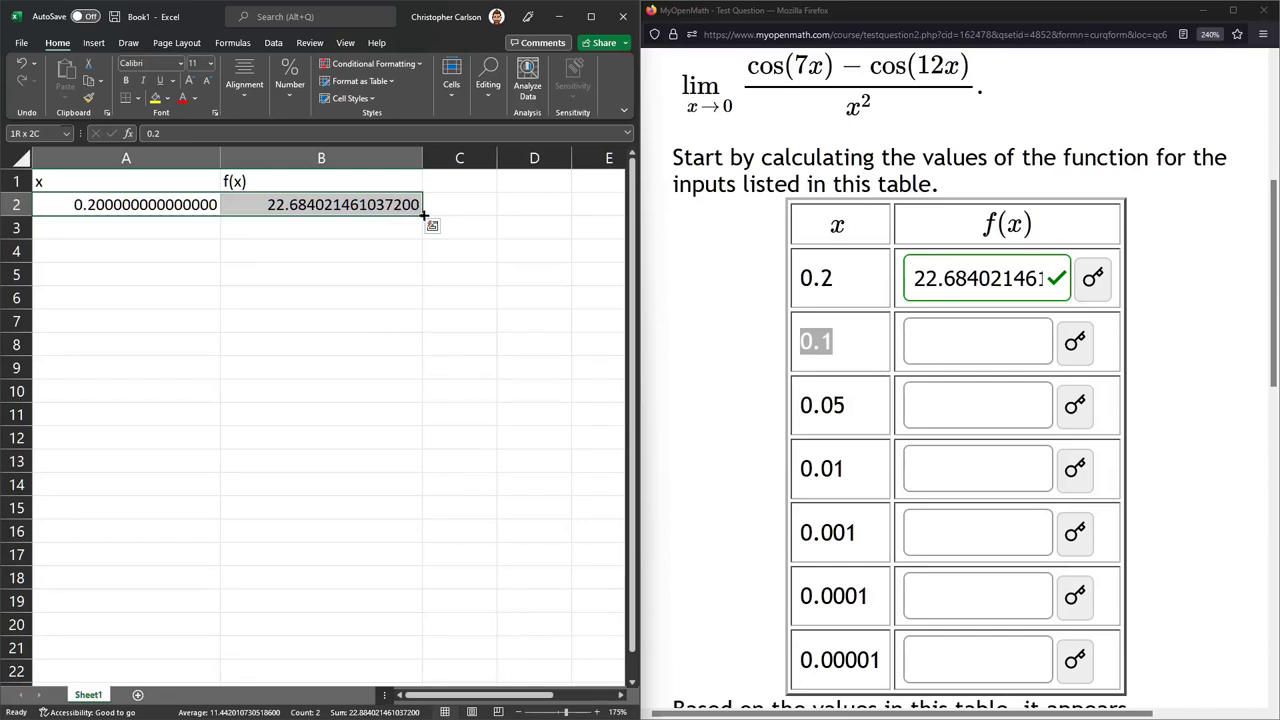
left_click_drag(422, 214, 426, 236)
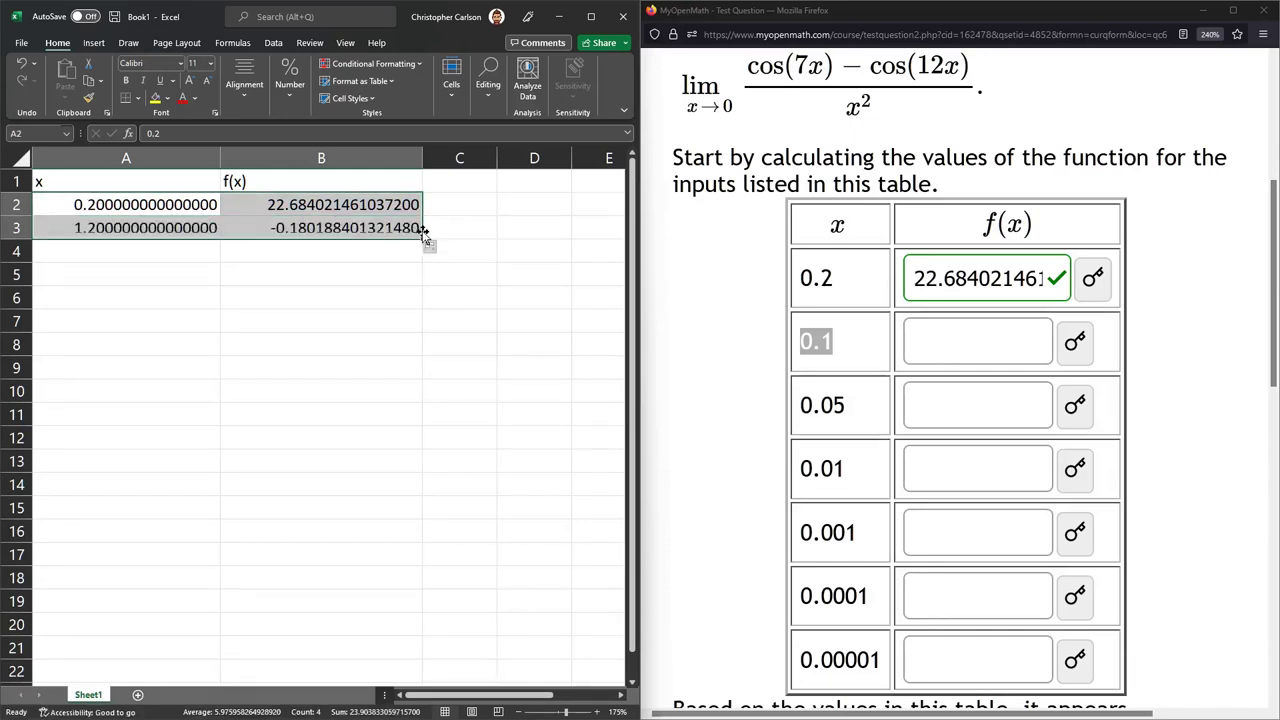
left_click(302, 205)
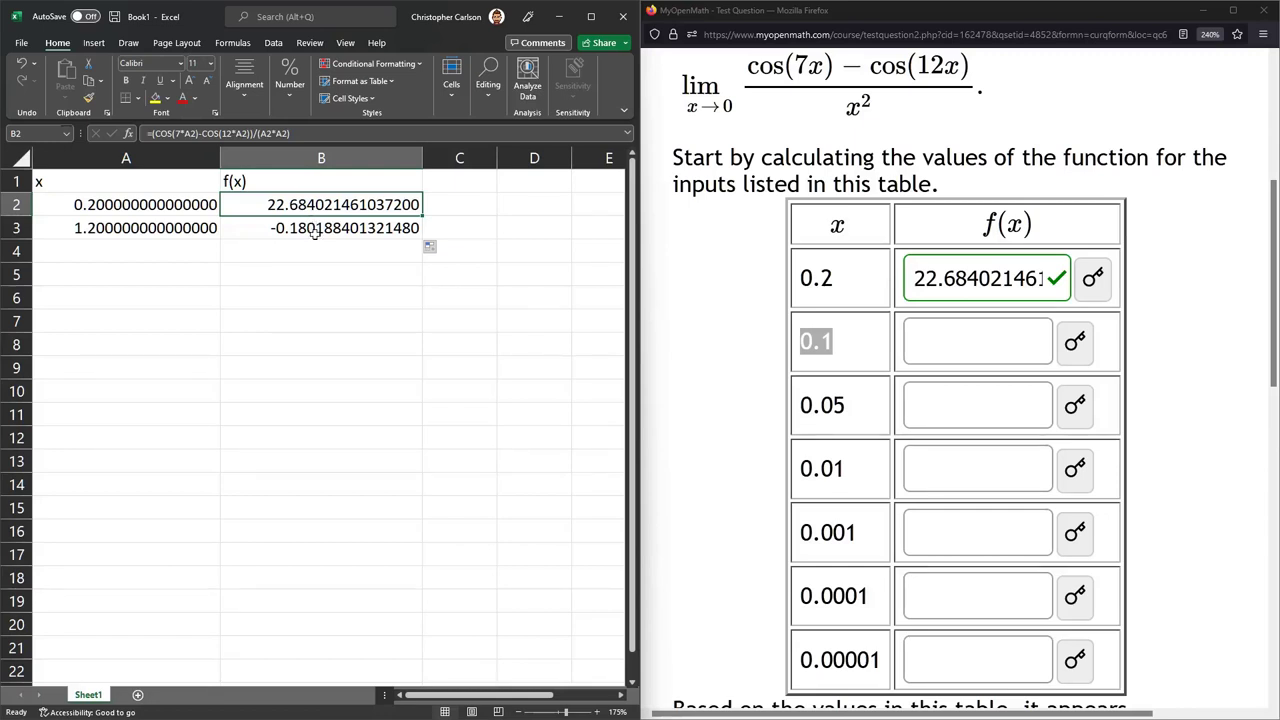
left_click(315, 231)
left_click(312, 201)
left_click(315, 231)
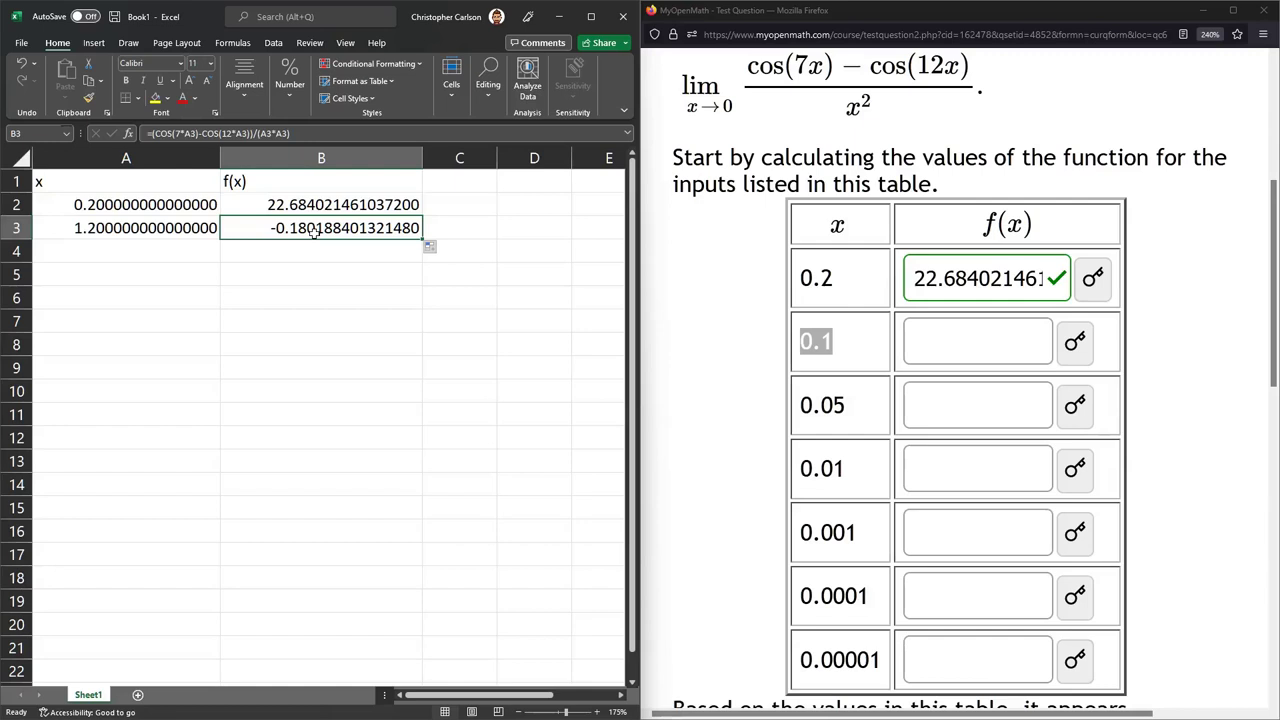
- Change A3 to 0.05 so B3 shows 45.614839175080300
left_click(146, 229)
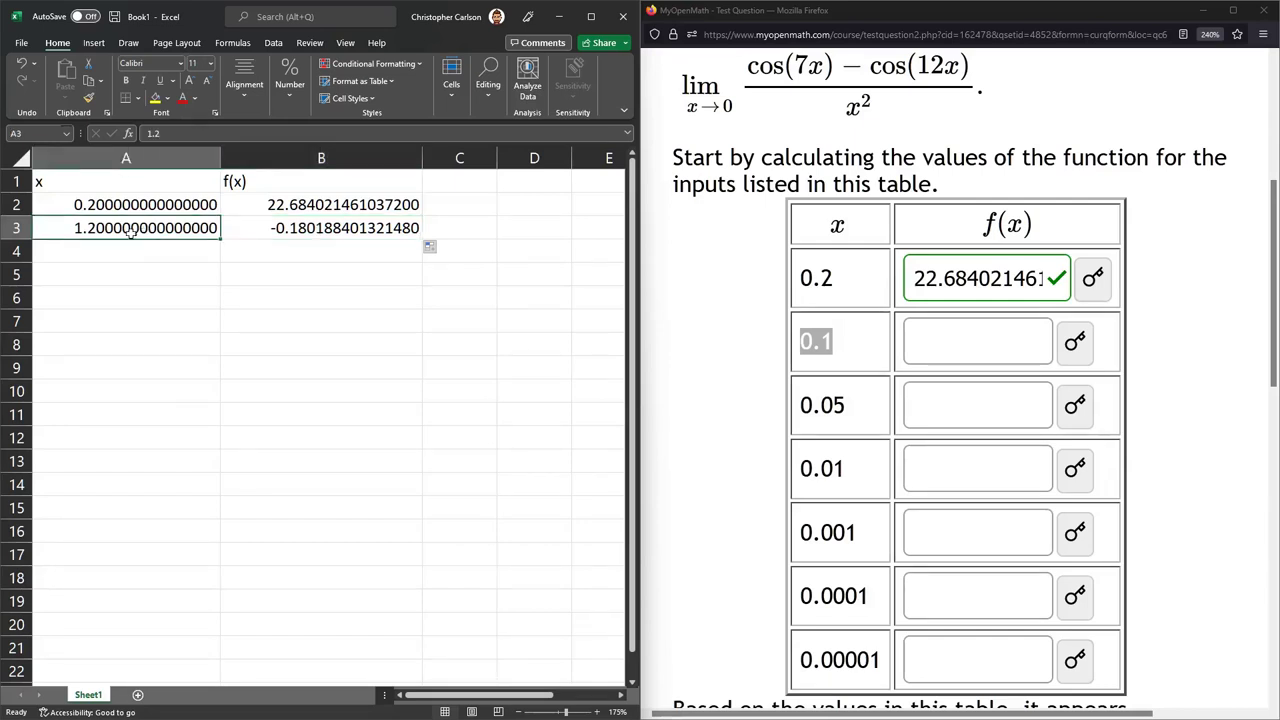
type(".")
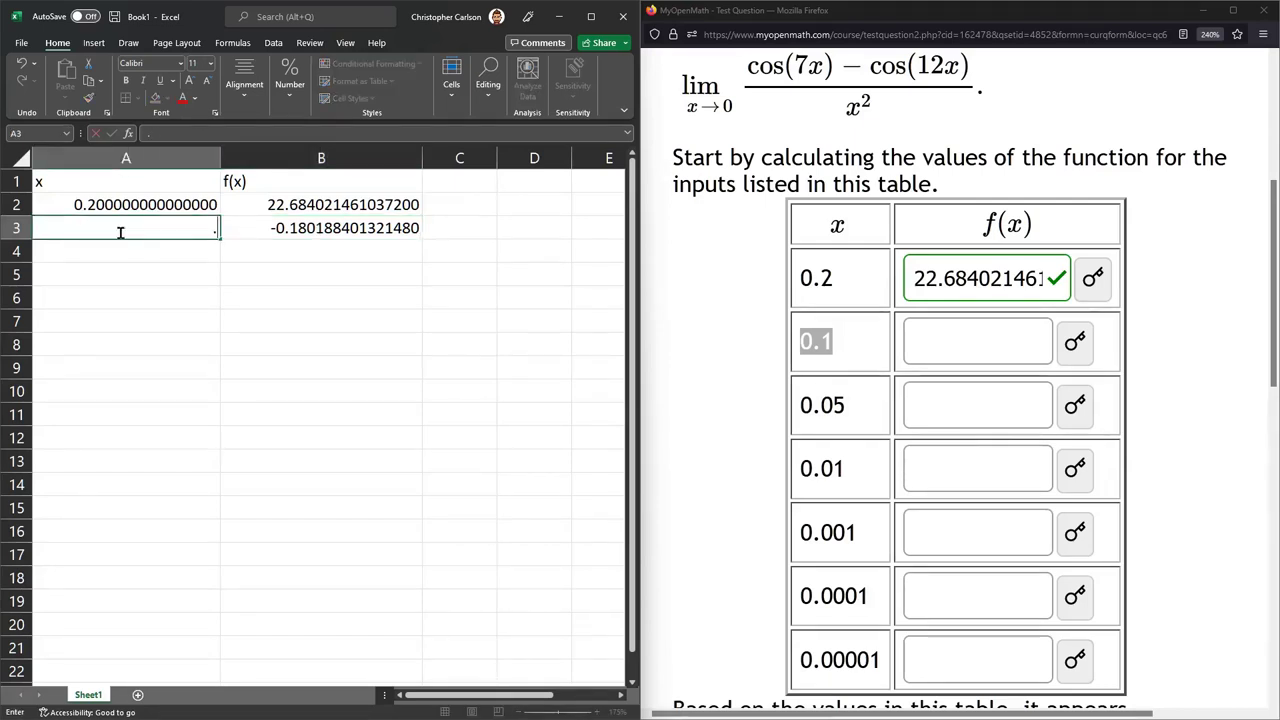
type("05")
key("Return")
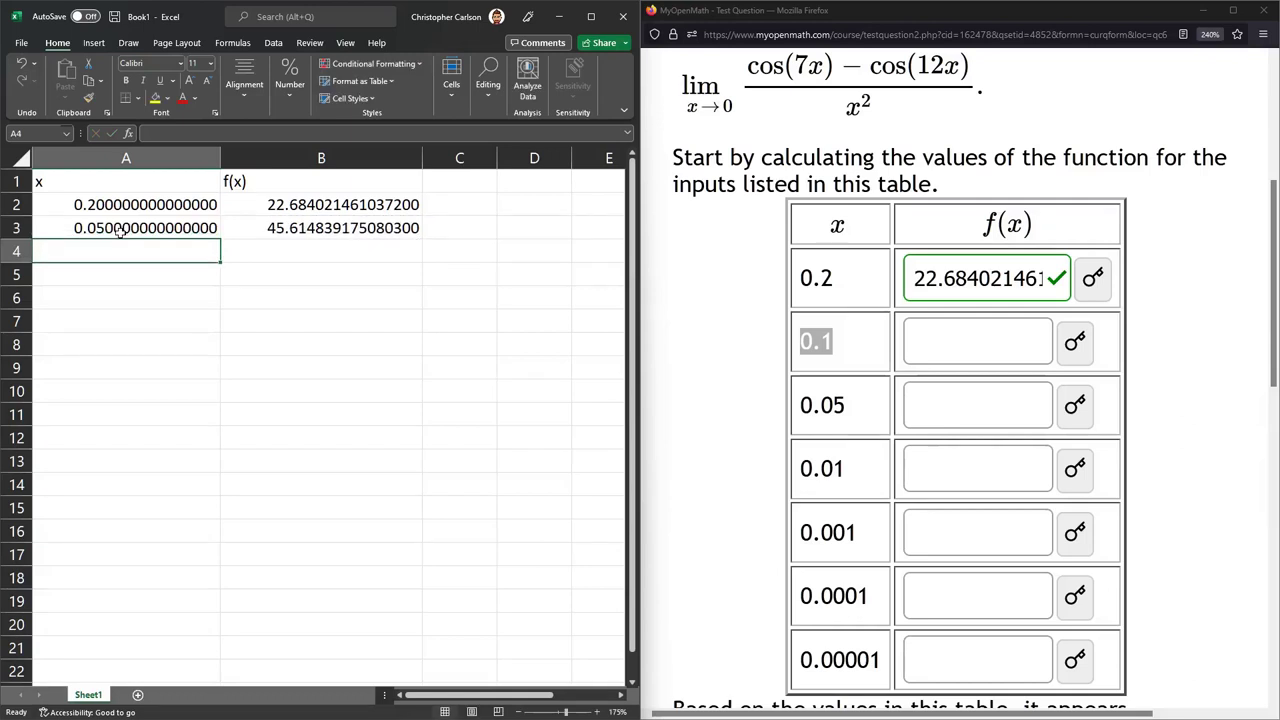
left_click(274, 229)
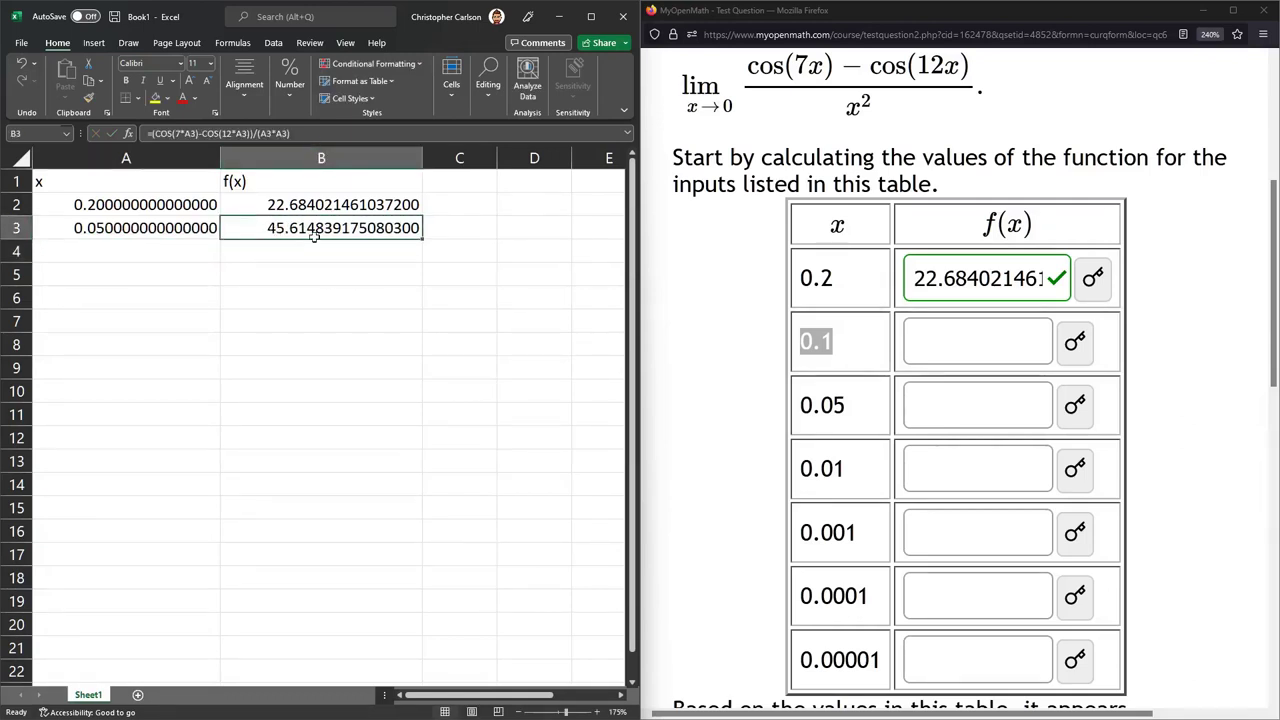
- Paste the copied 45.6148… value into the x = 0.1 answer box and preview its expected answer
key("ctrl+c")
left_click(987, 330)
key("ctrl+v")
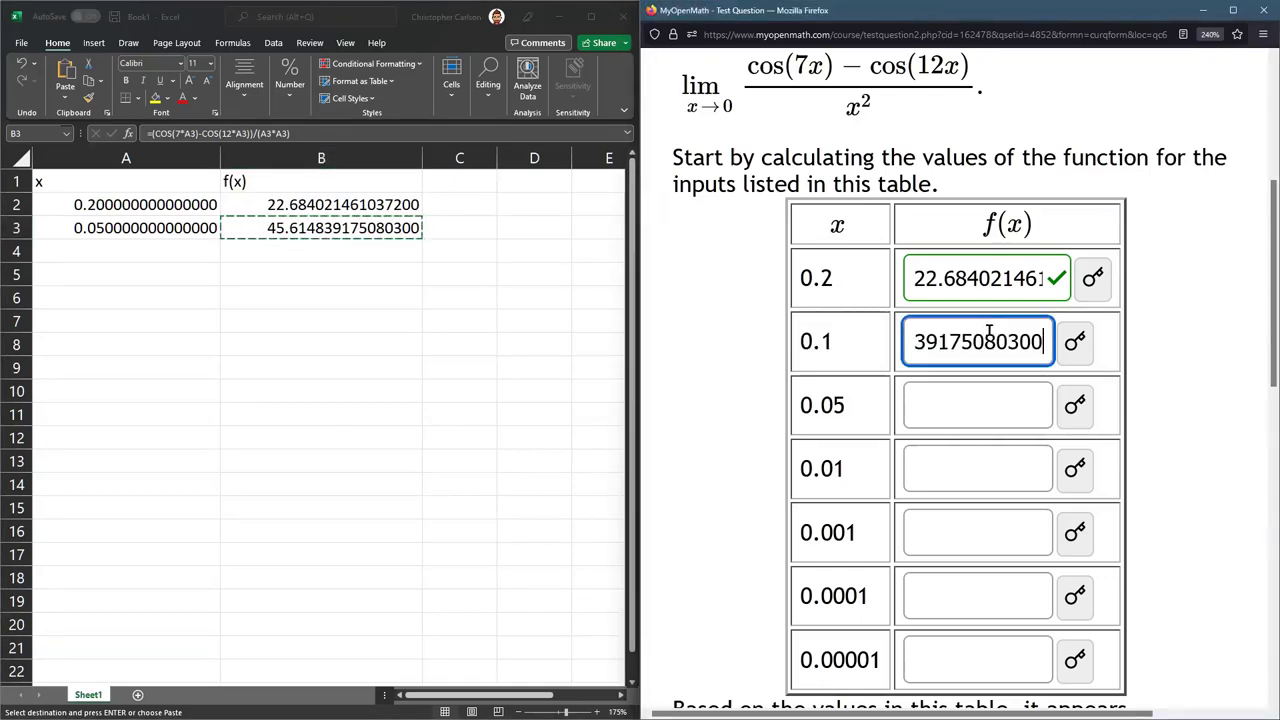
left_click(976, 342)
key("ctrl+a")
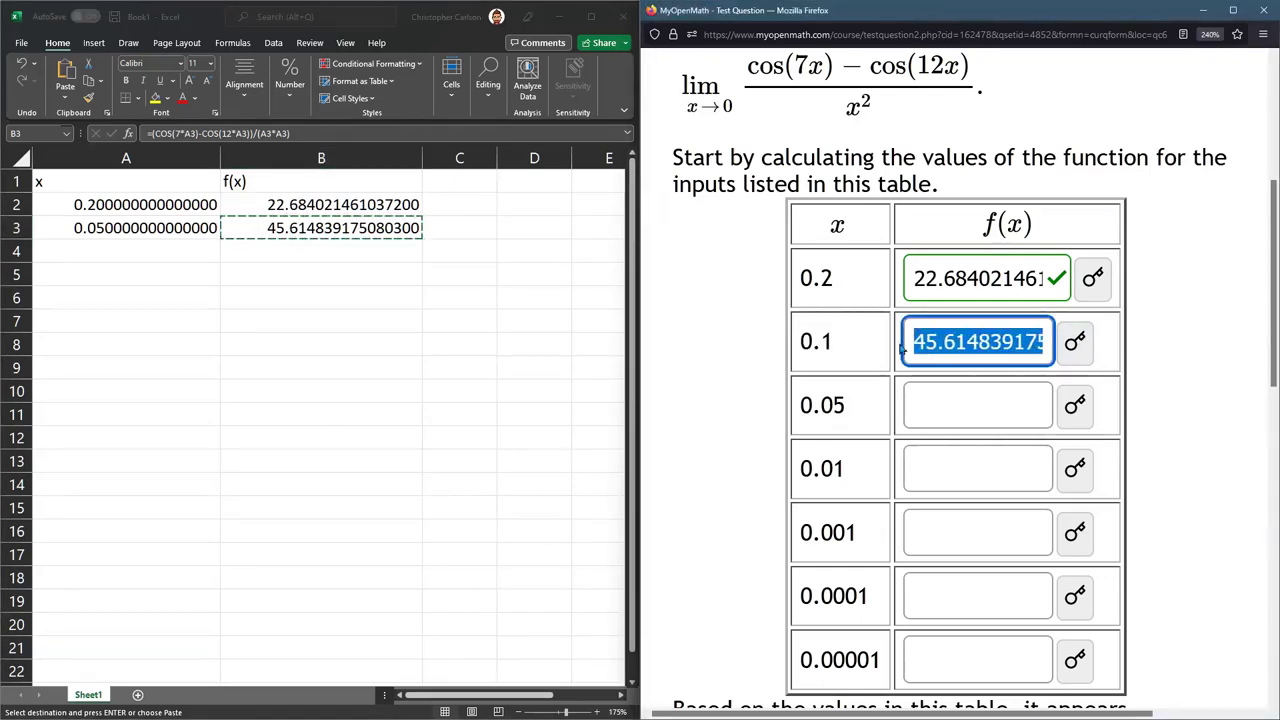
left_click(1075, 342)
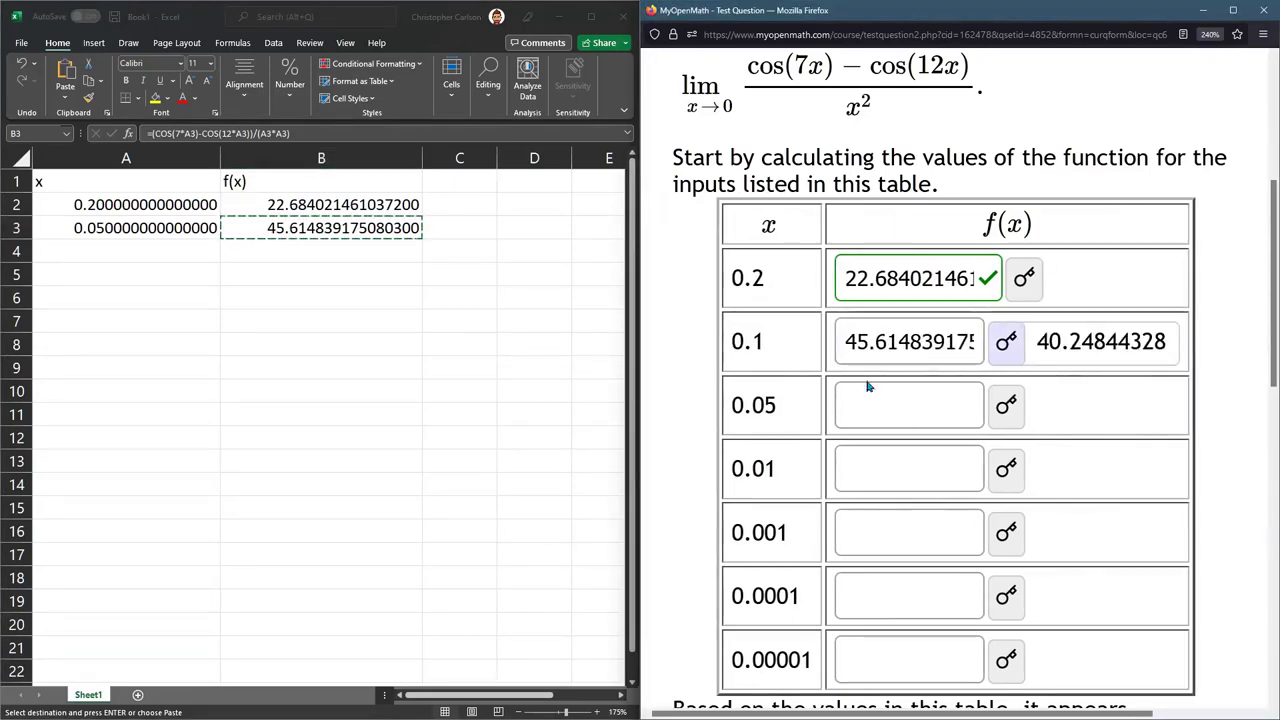
left_click(1007, 343)
- Paste 45.6148… into the x = 0.05 box and reveal its expected answer, 45.61483918
left_click(1023, 400)
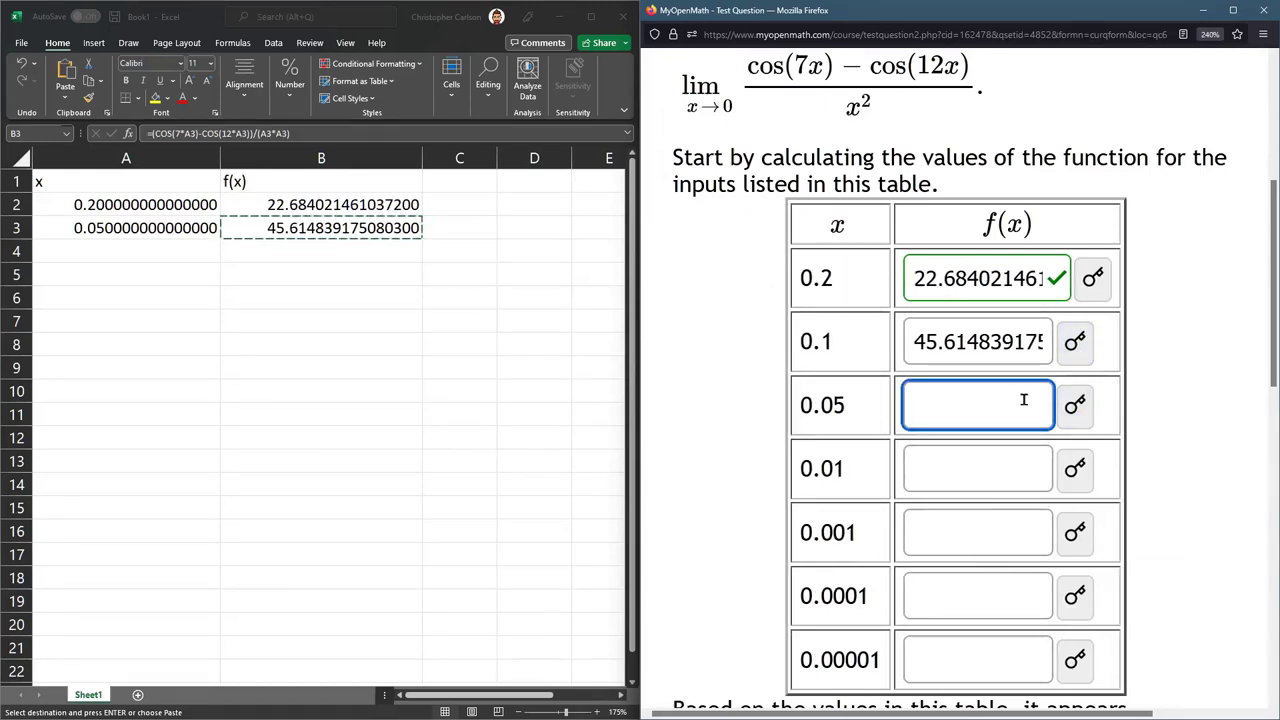
key("ctrl+v")
left_click_drag(1040, 405, 874, 403)
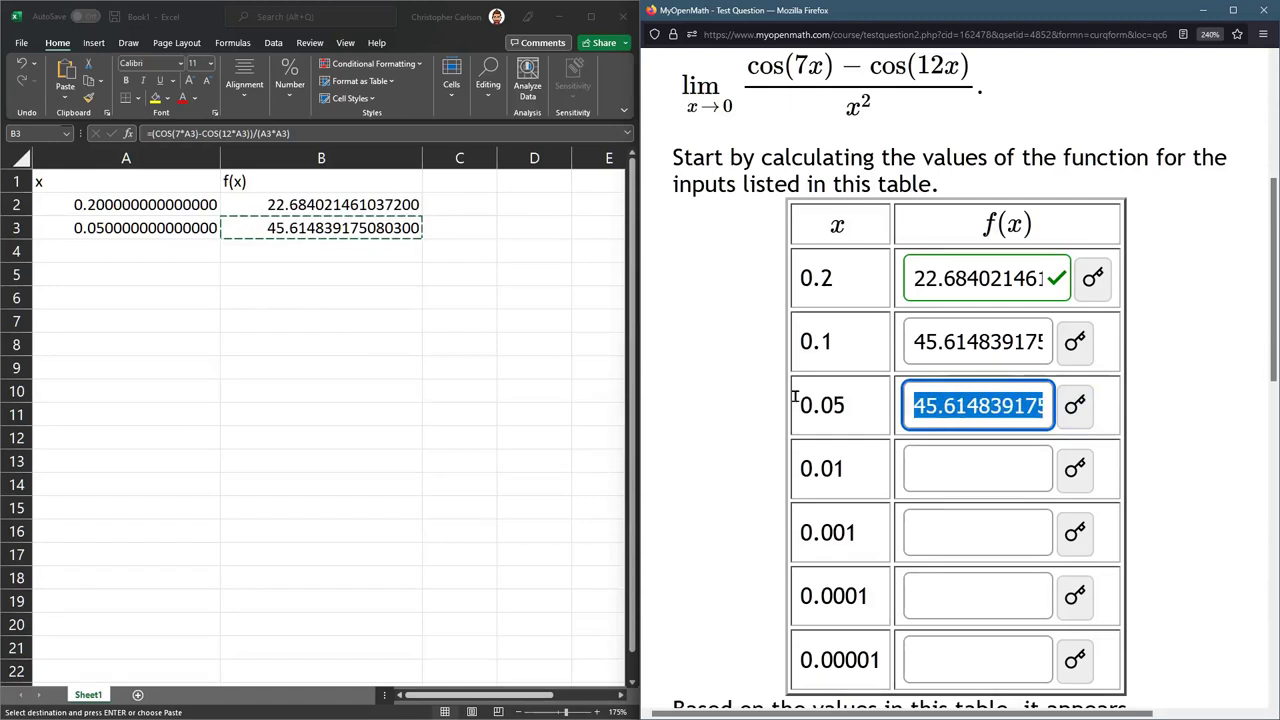
left_click(1075, 408)
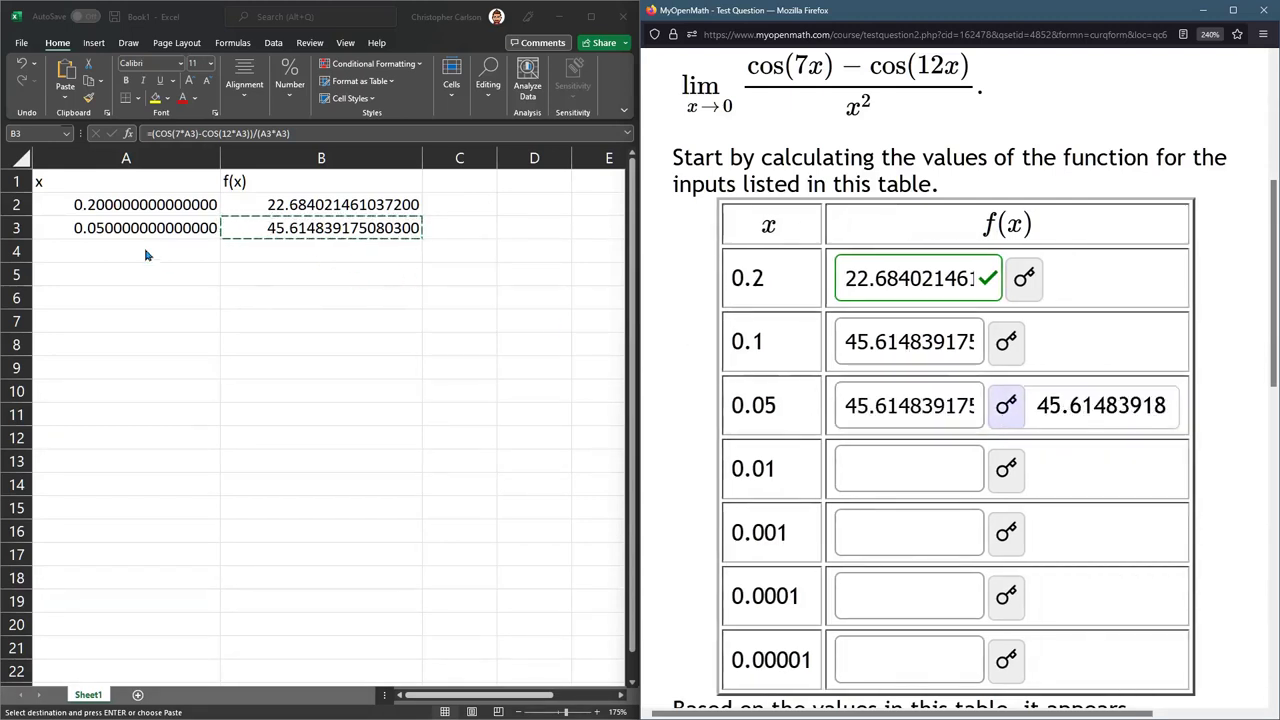
left_click_drag(765, 342, 728, 342)
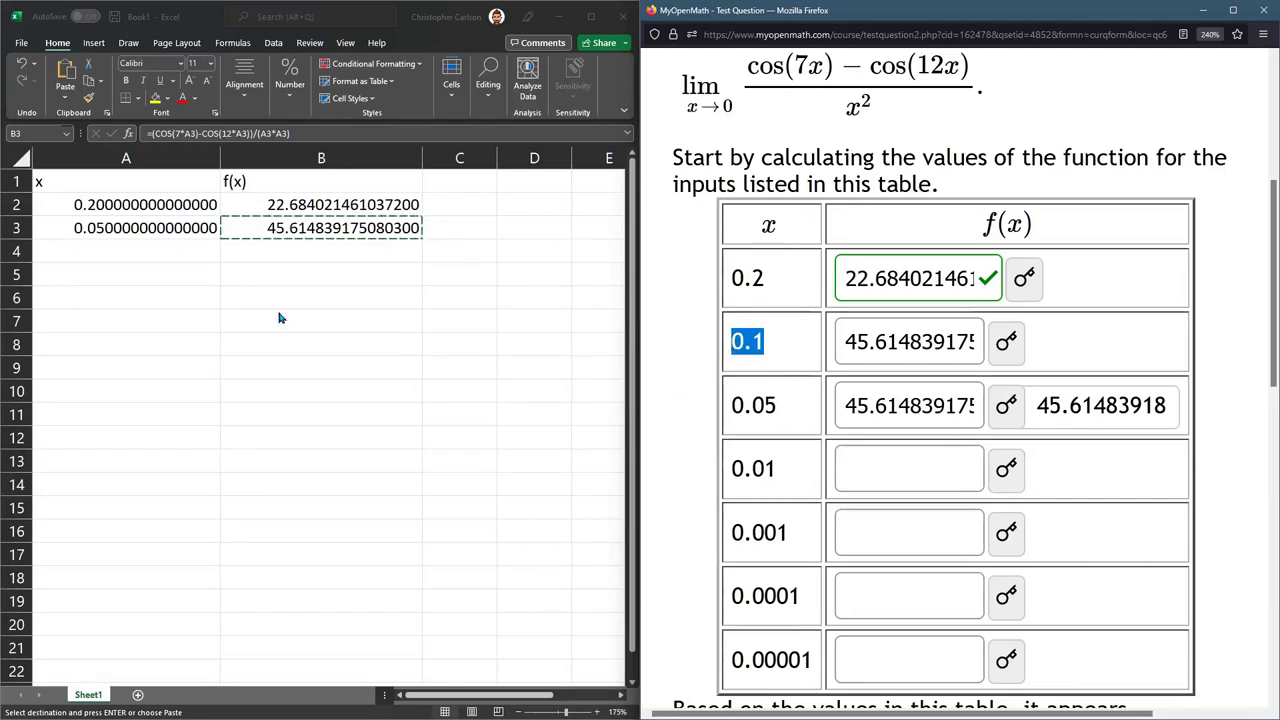
key("alt+Tab")
- Fill row 3's x value and f(x) formula (A3:B3) down into row 4
left_click(119, 230)
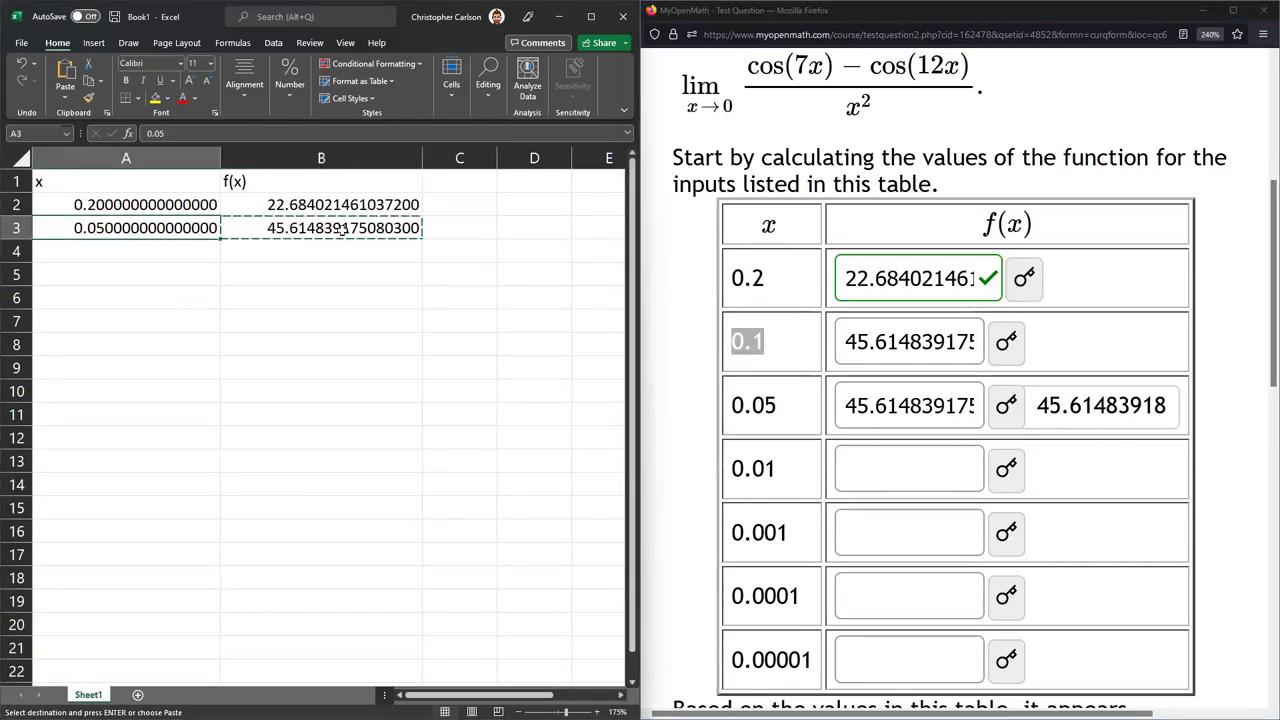
left_click(345, 230, "shift")
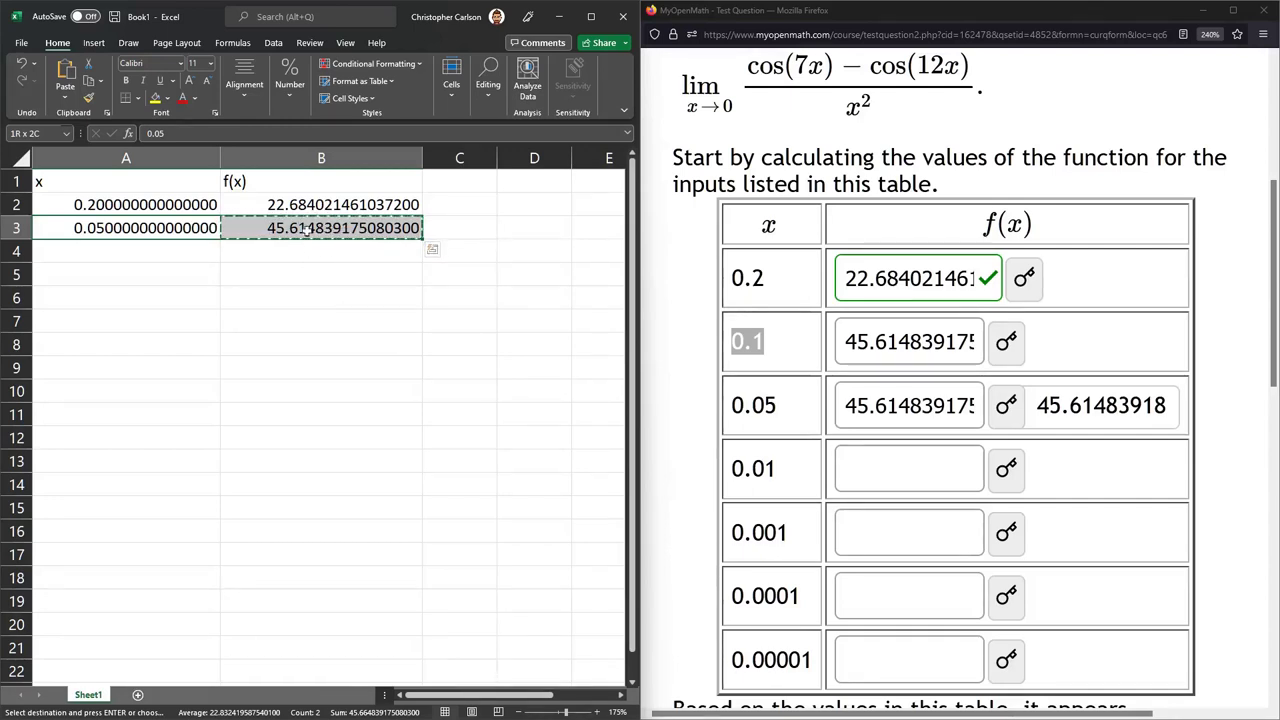
key("Escape")
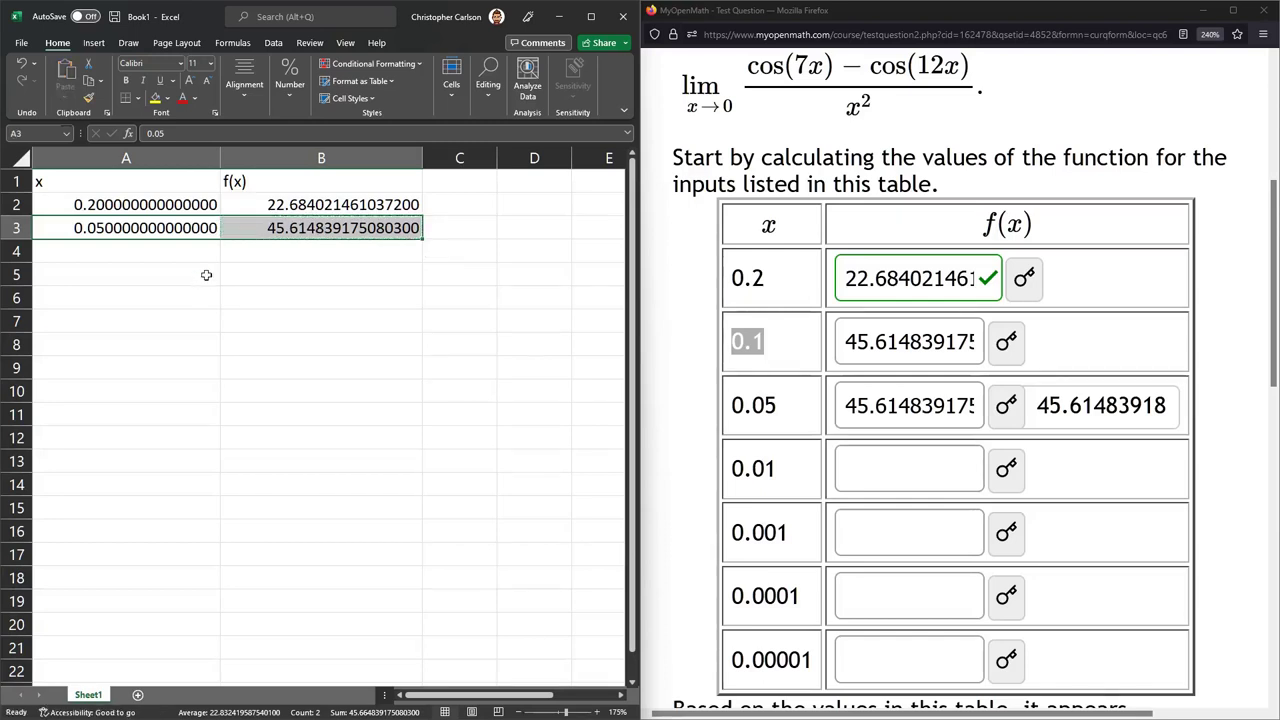
left_click(178, 228)
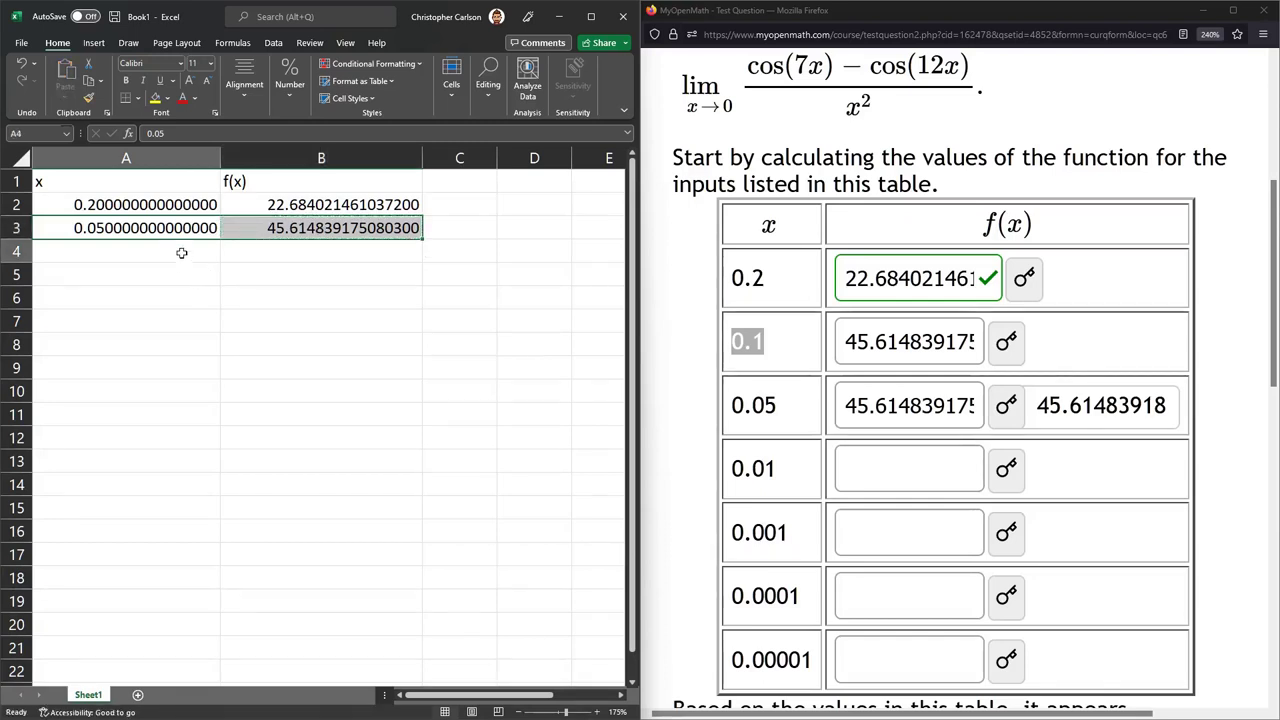
left_click(300, 229, "shift")
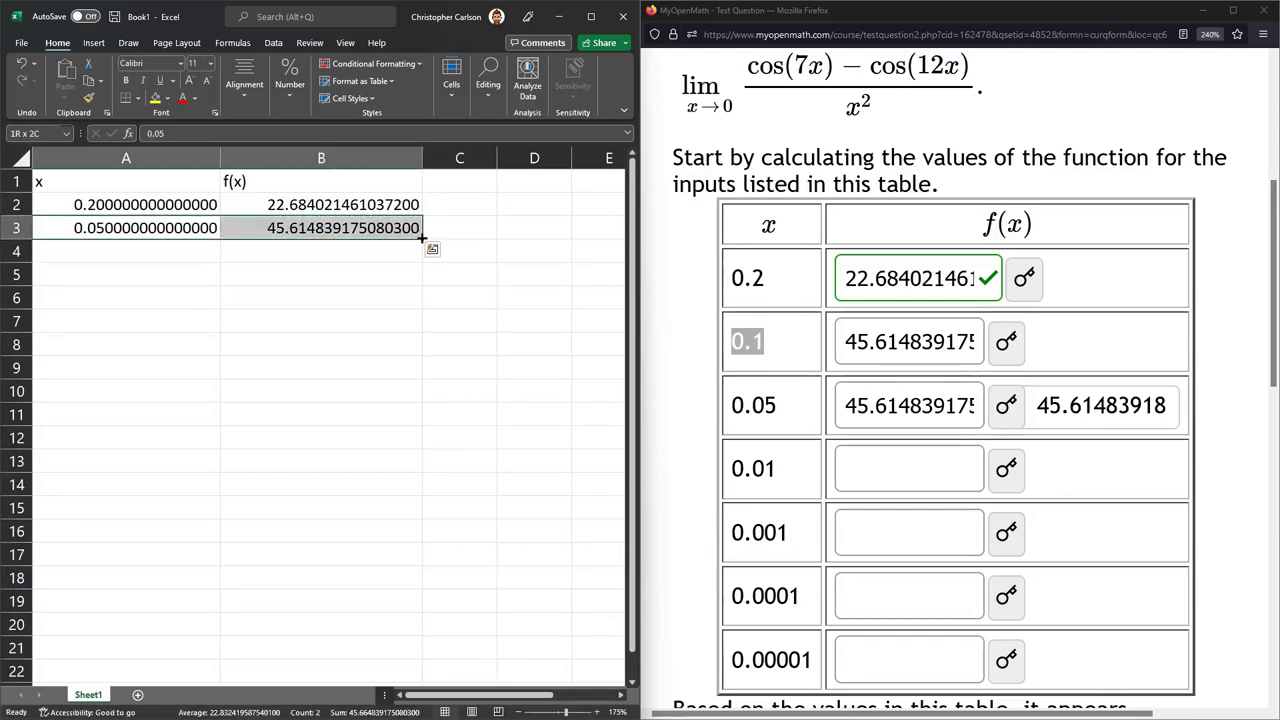
left_click_drag(421, 239, 412, 255)
- Change A4 to 0.1 and copy the resulting f(x) of 40.248443280781500 from B4
left_click(169, 250)
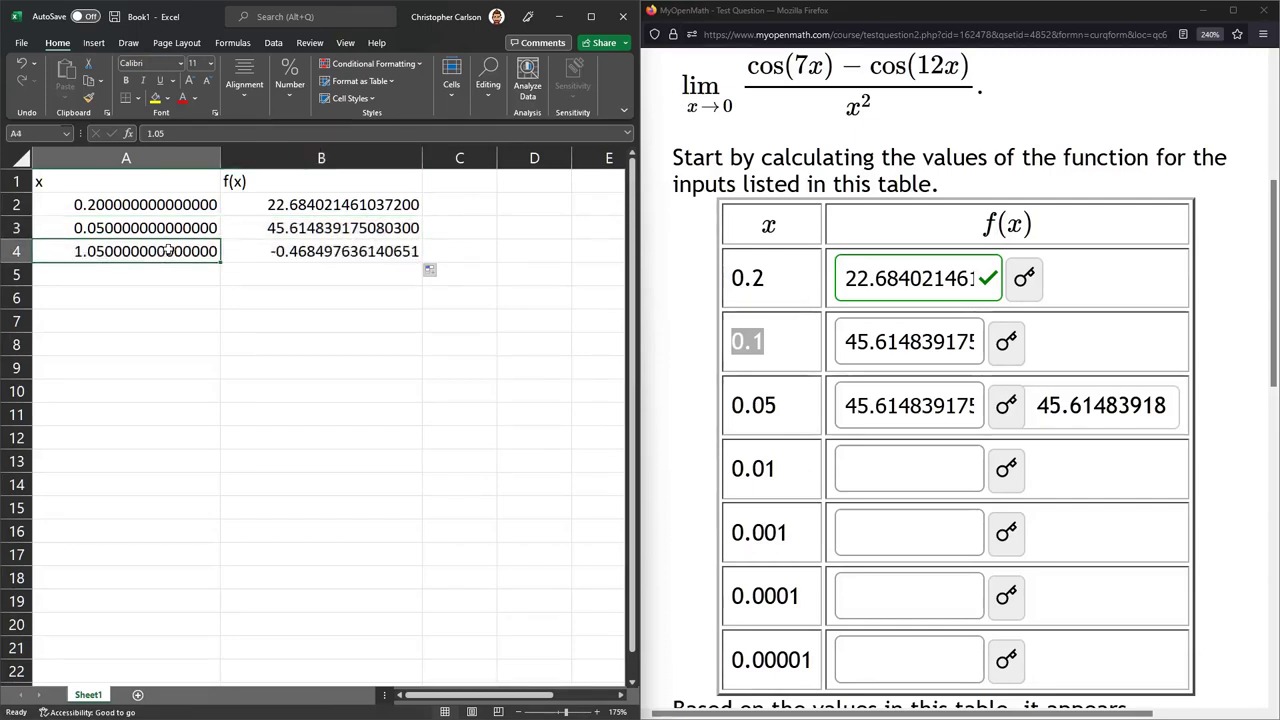
type(".")
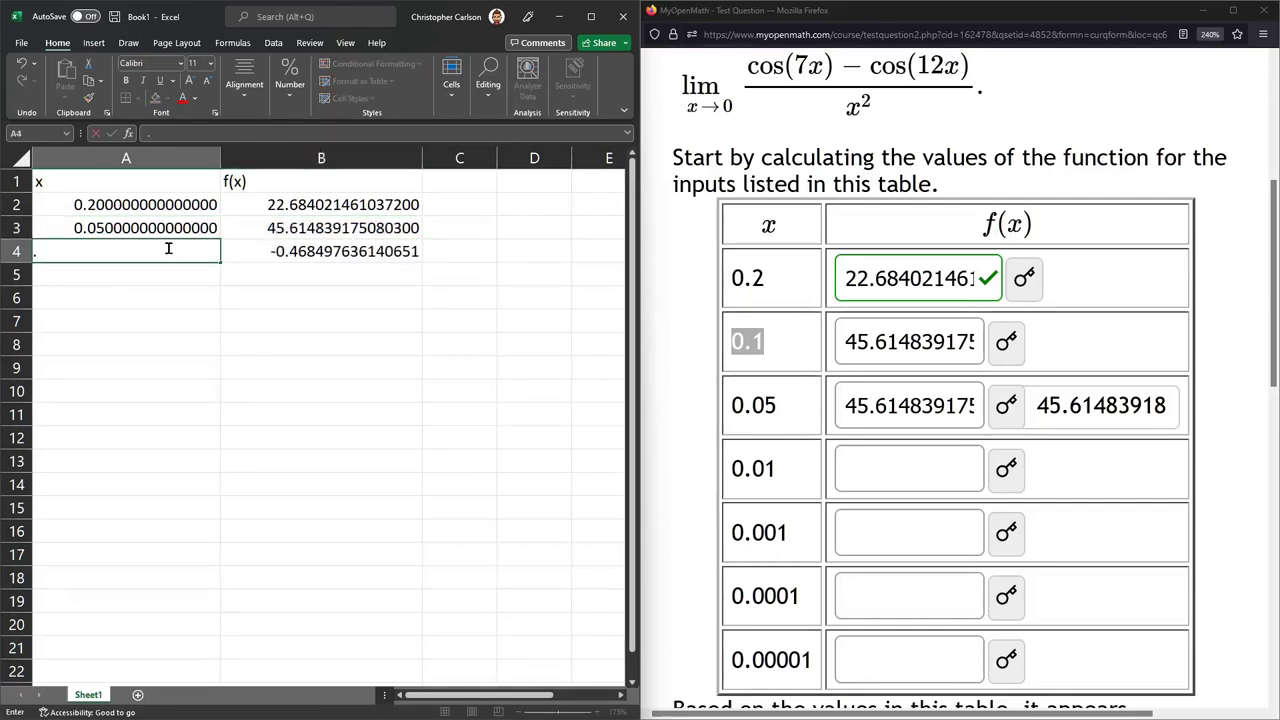
type("1")
key("Return")
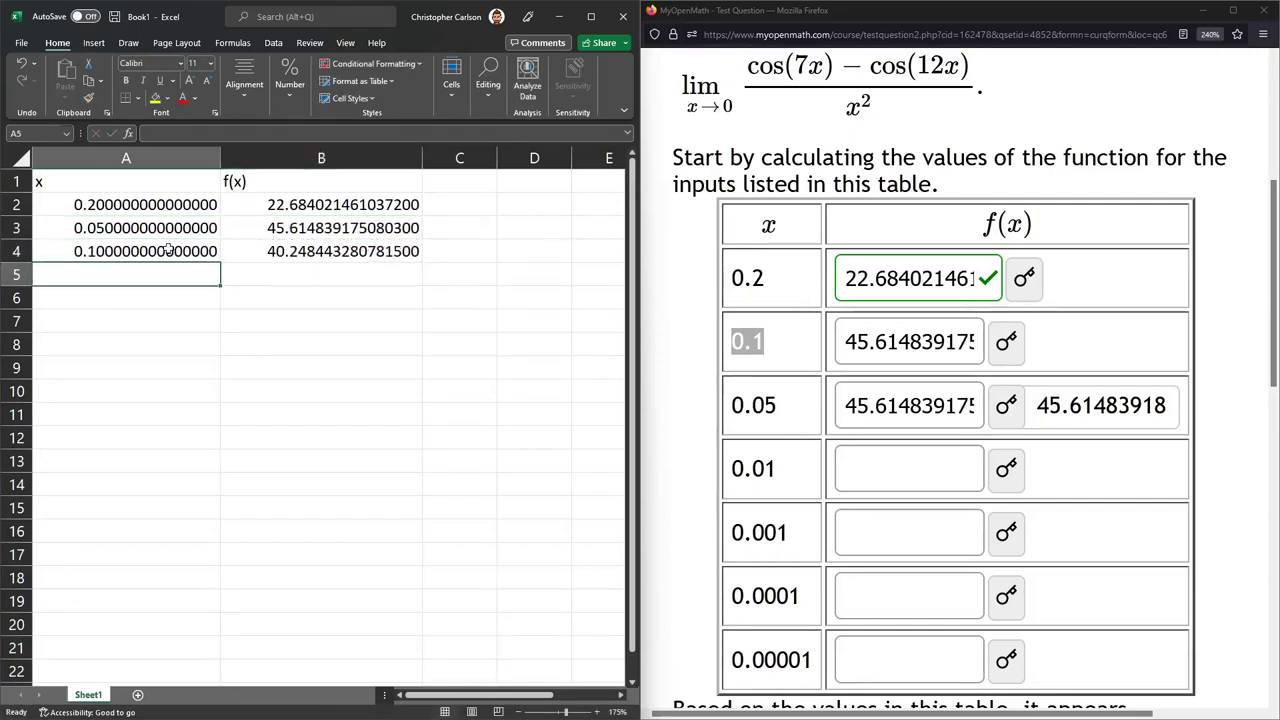
left_click(321, 258)
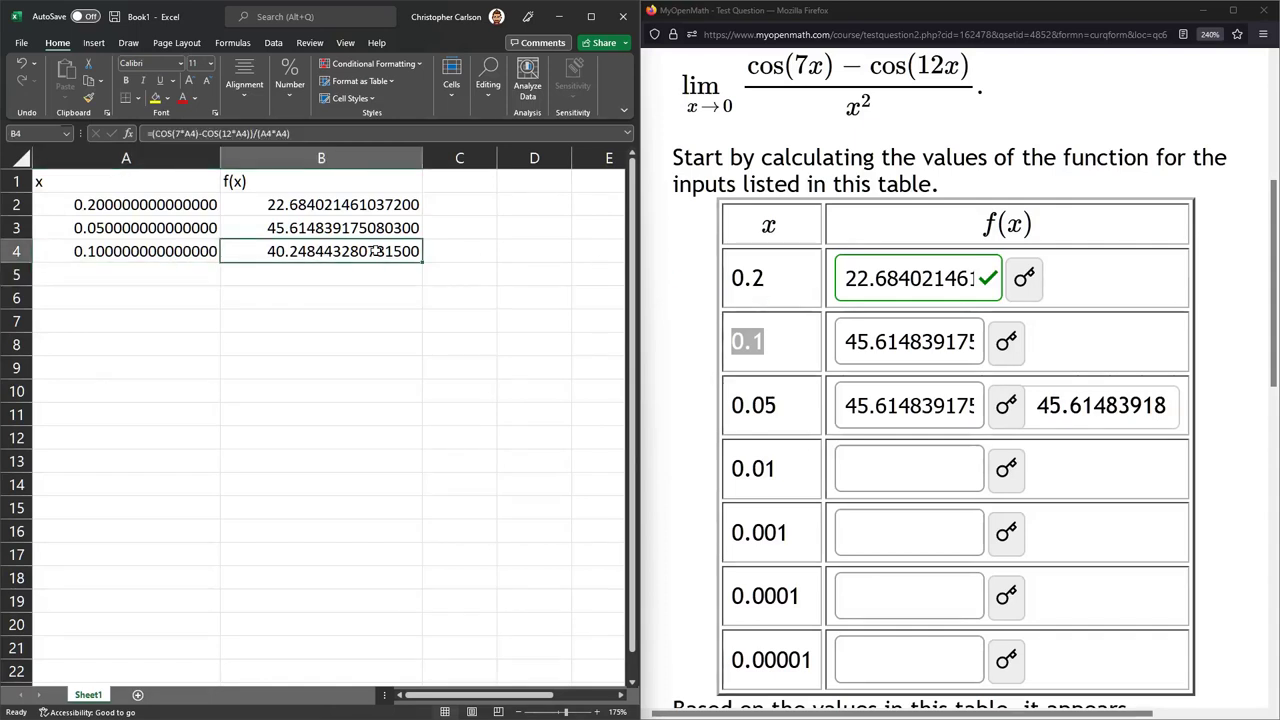
key("ctrl+c")
- Replace the x = 0.1 answer with 40.2484…, matching the expected 40.24844328
left_click(856, 342)
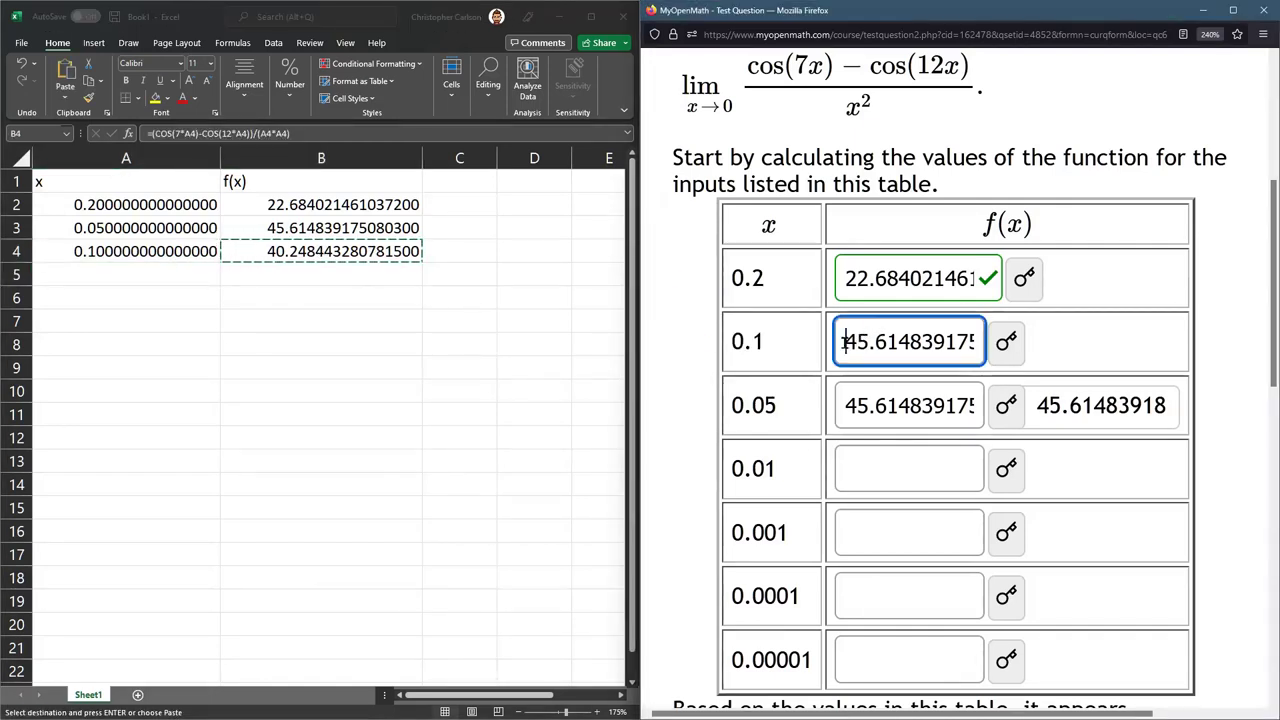
key("ctrl+a")
key("ctrl+v")
left_click(1006, 342)
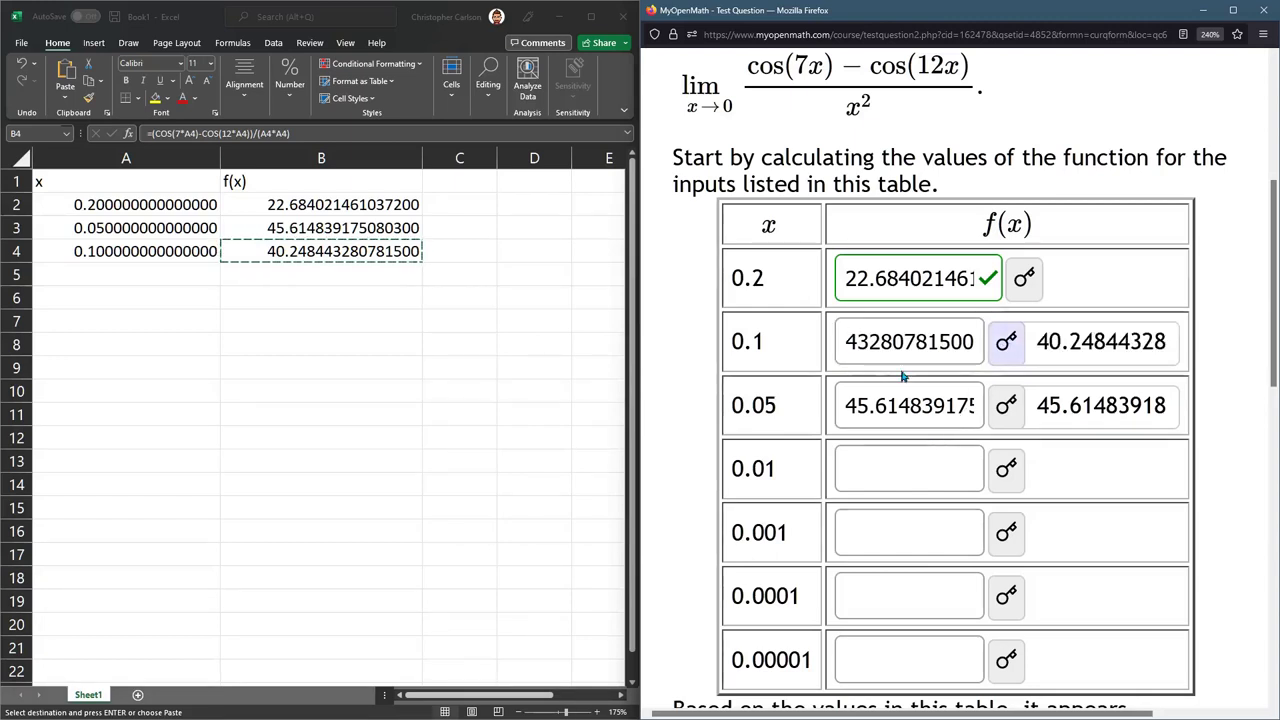
left_click_drag(905, 342, 745, 341)
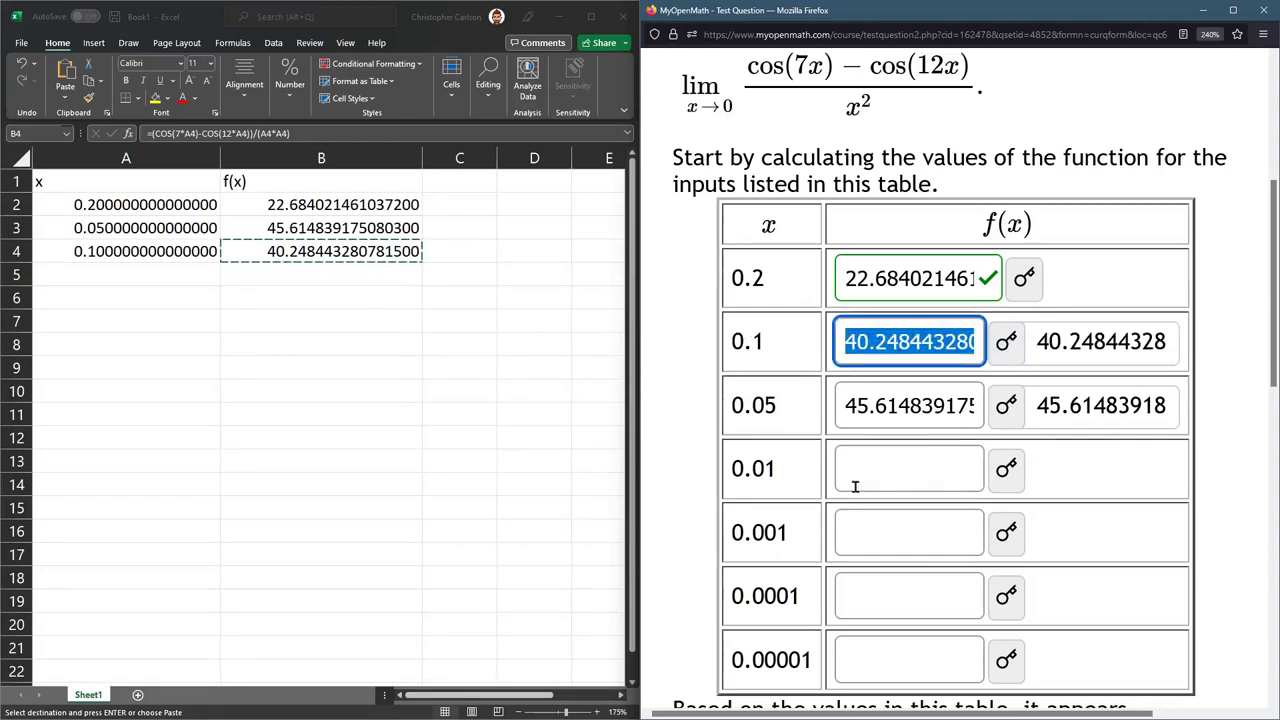
- Highlight the remaining x values 0.01, 0.001, 0.0001 and 0.00001 in the question for reference
left_click_drag(790, 466, 730, 470)
left_click_drag(800, 540, 731, 533)
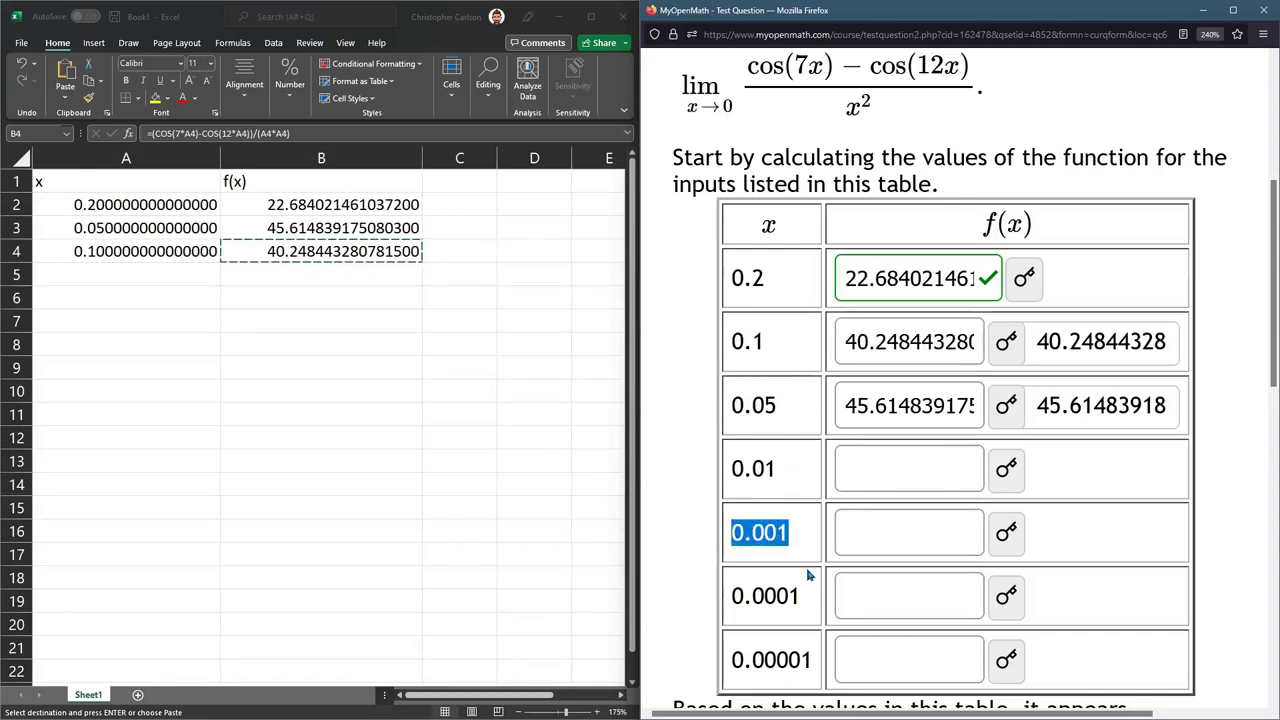
left_click_drag(811, 596, 730, 596)
left_click_drag(809, 660, 745, 660)
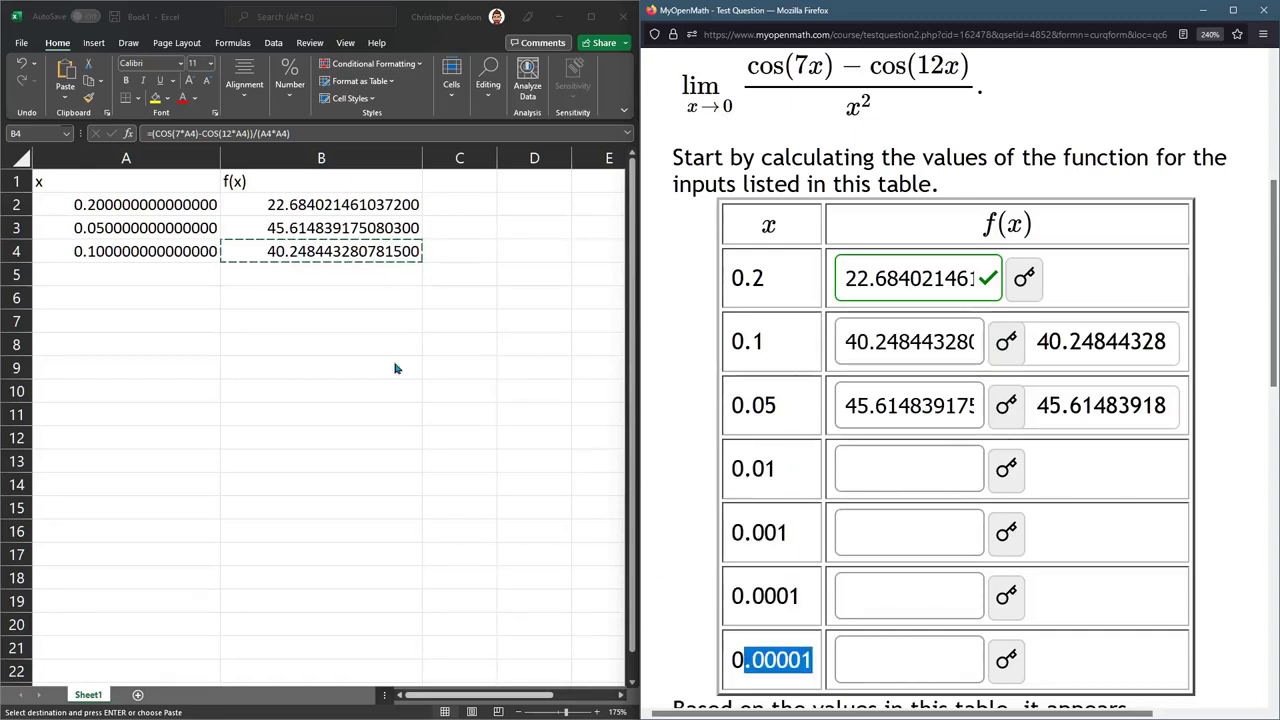
left_click_drag(789, 477, 712, 466)
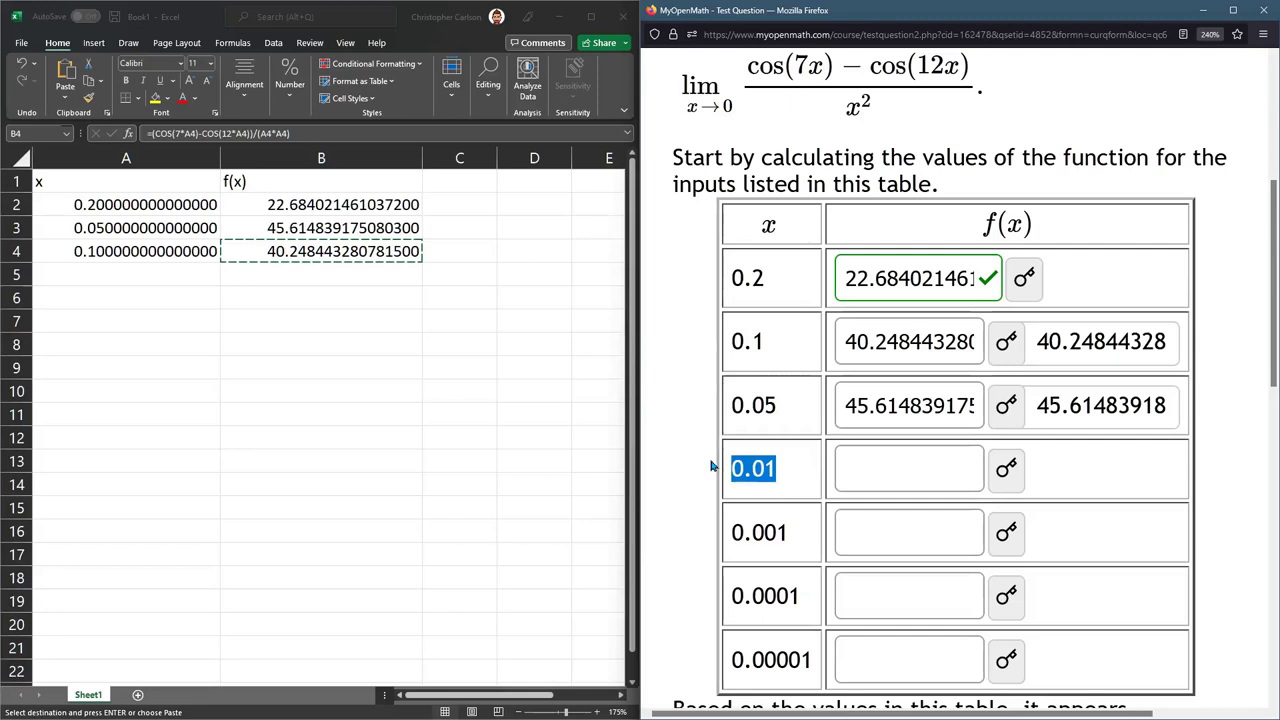
left_click_drag(772, 340, 729, 341)
left_click_drag(814, 471, 700, 466)
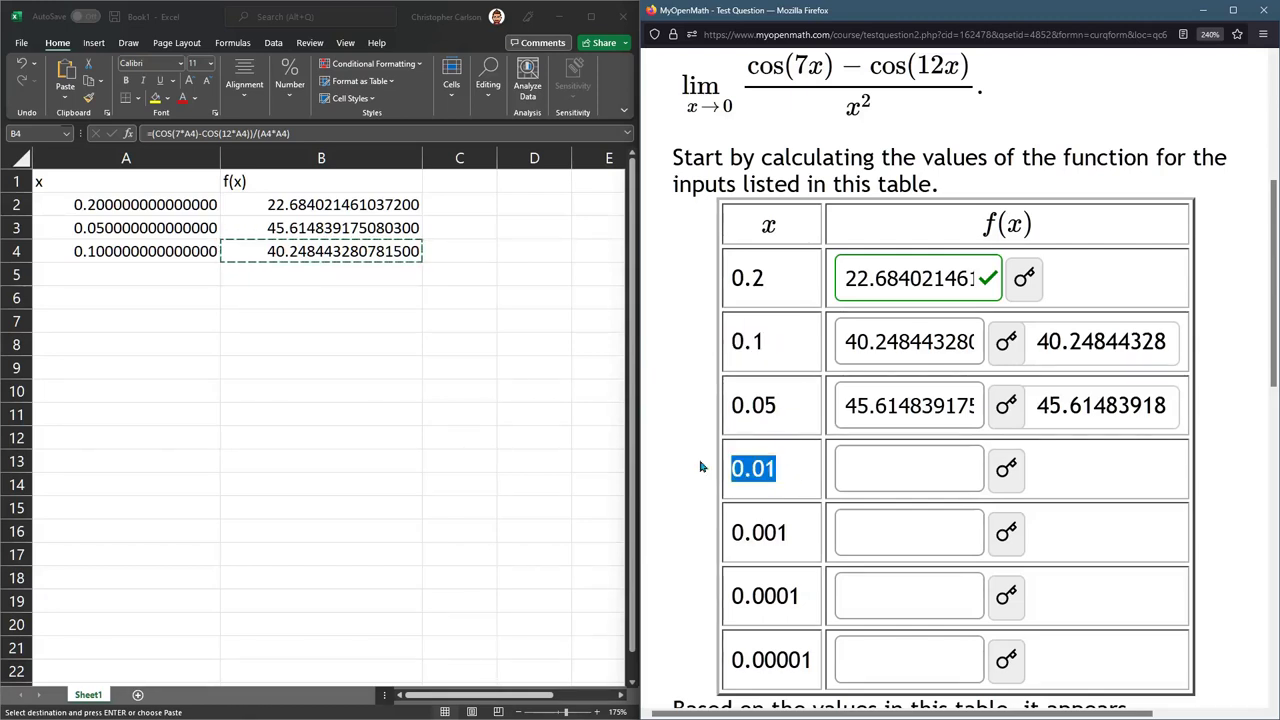
left_click_drag(798, 531, 716, 525)
left_click_drag(795, 597, 694, 598)
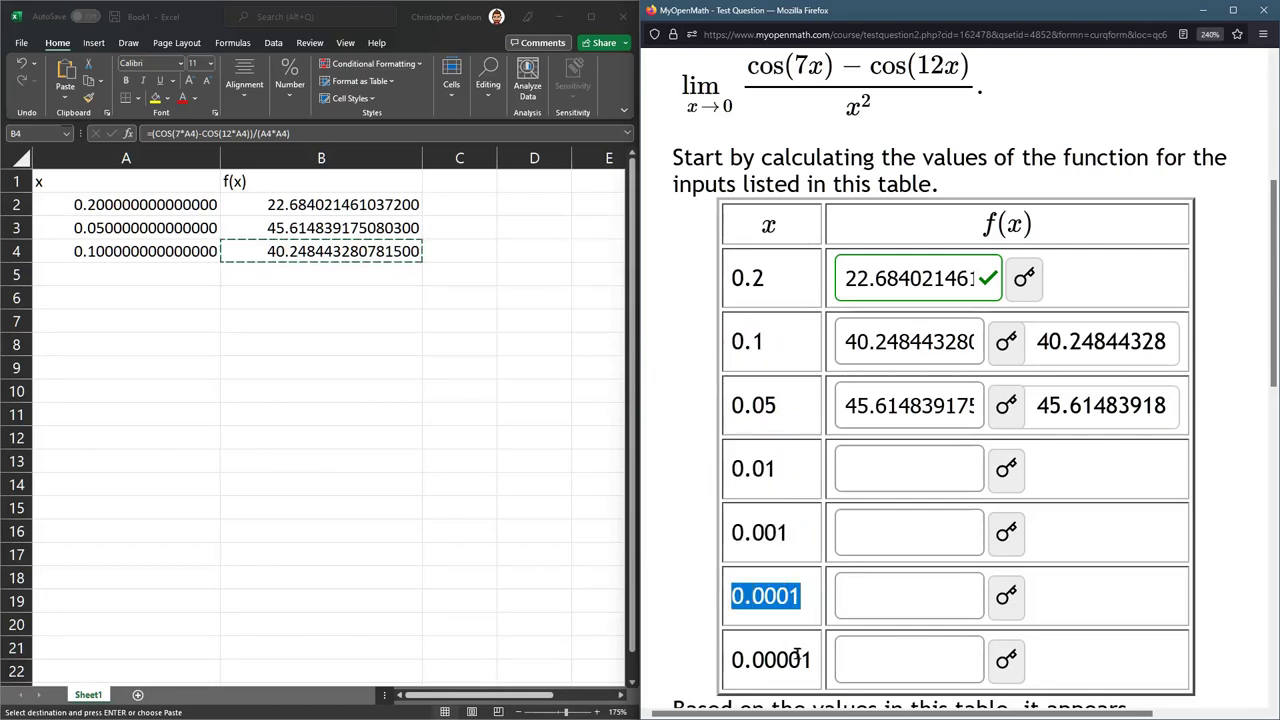
left_click_drag(808, 659, 669, 641)
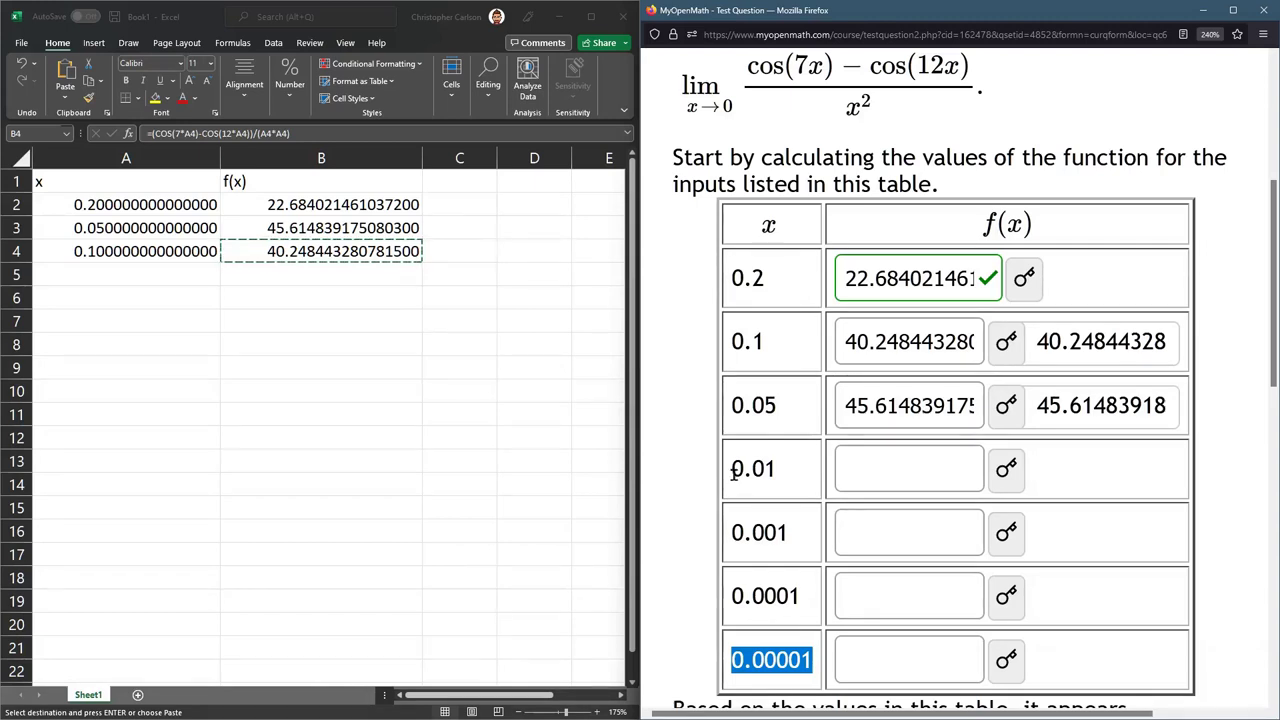
left_click(143, 255)
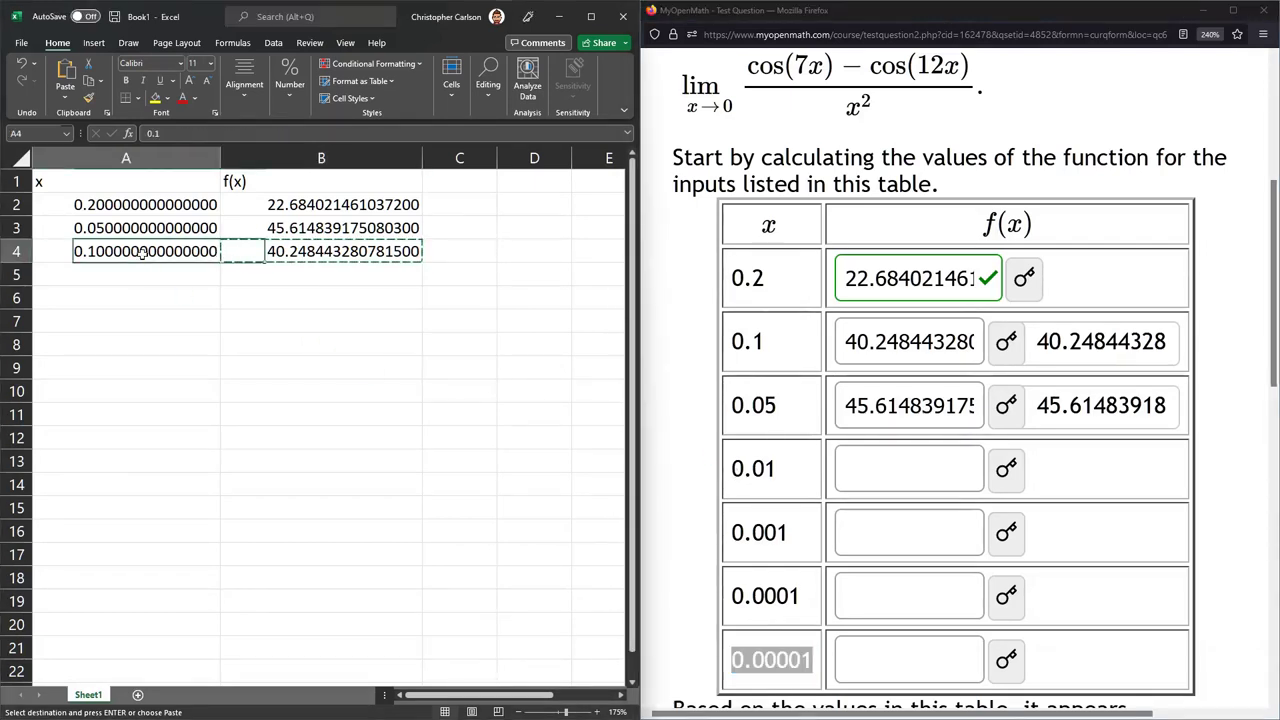
- Copy the f(x) formula from B4 down through B15
left_click(313, 251)
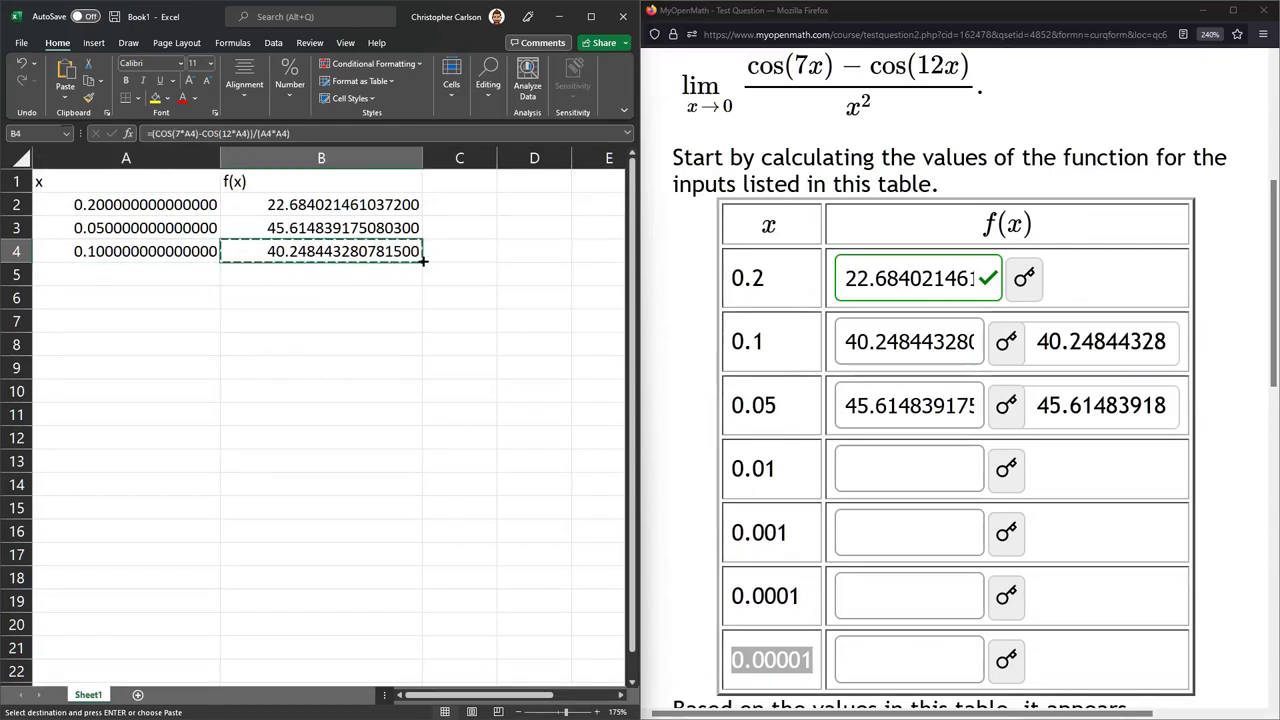
left_click_drag(424, 290, 424, 260)
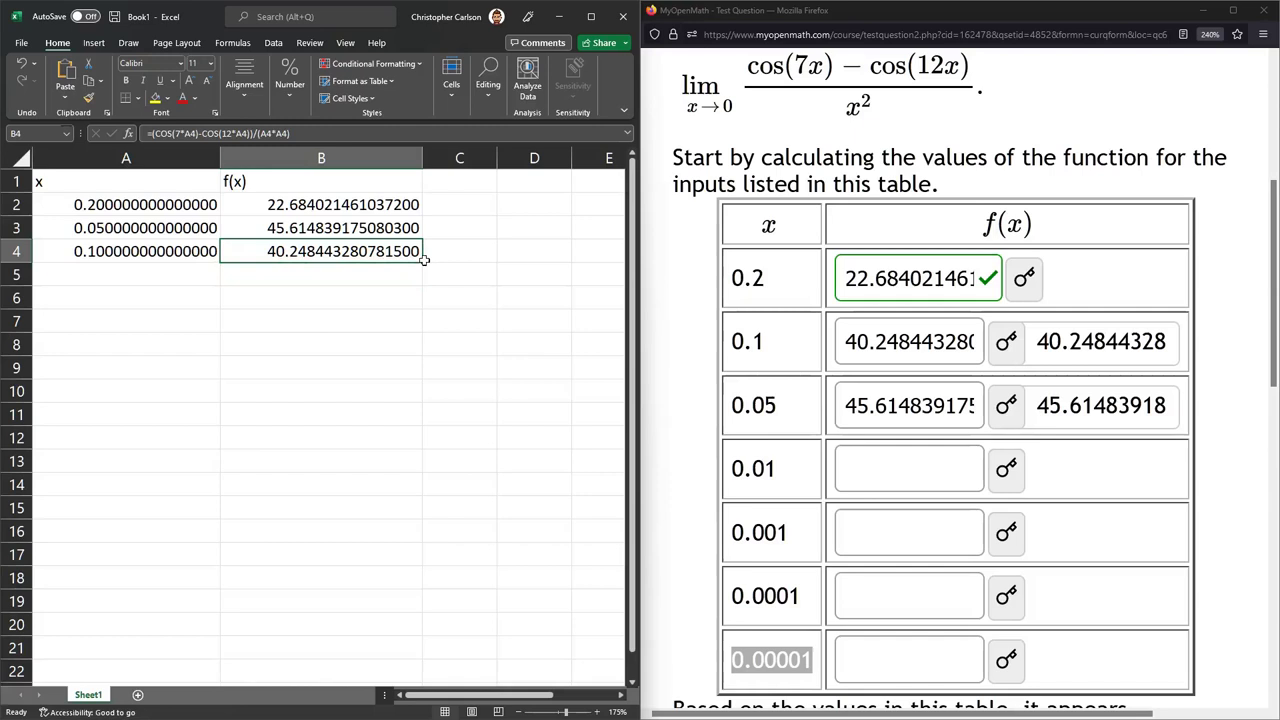
key("Escape")
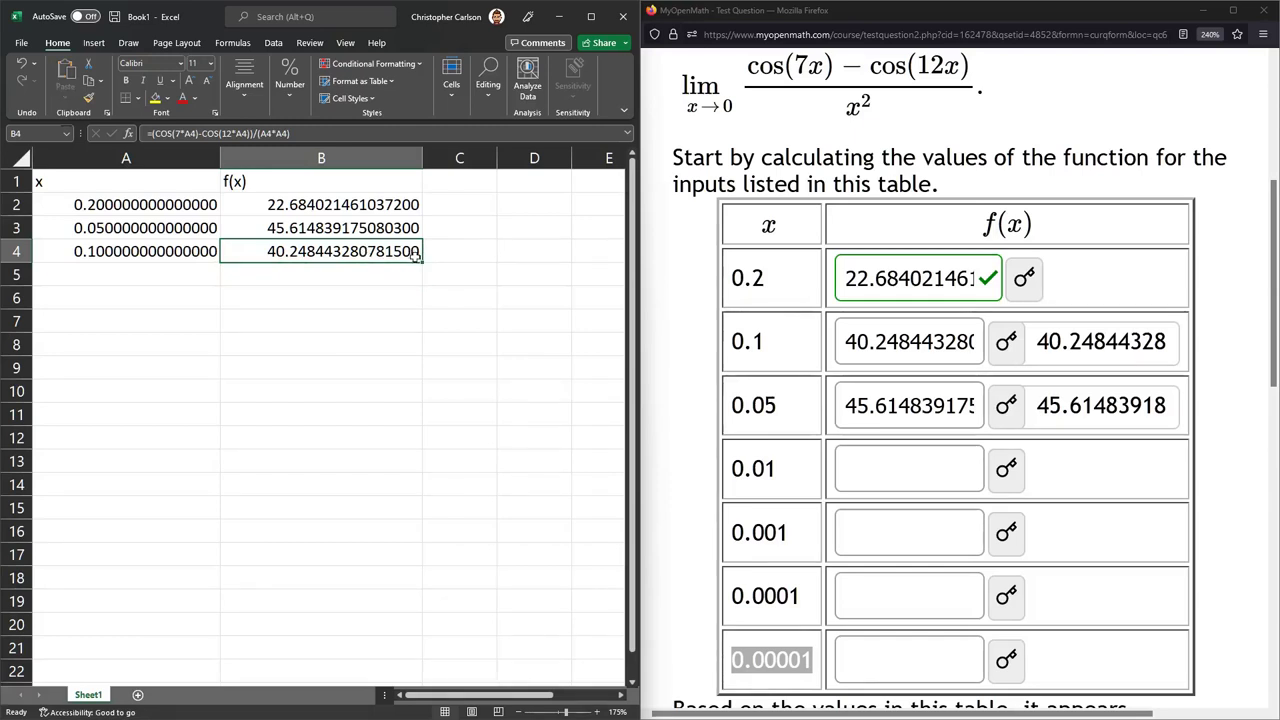
left_click_drag(424, 262, 424, 516)
left_click(307, 281)
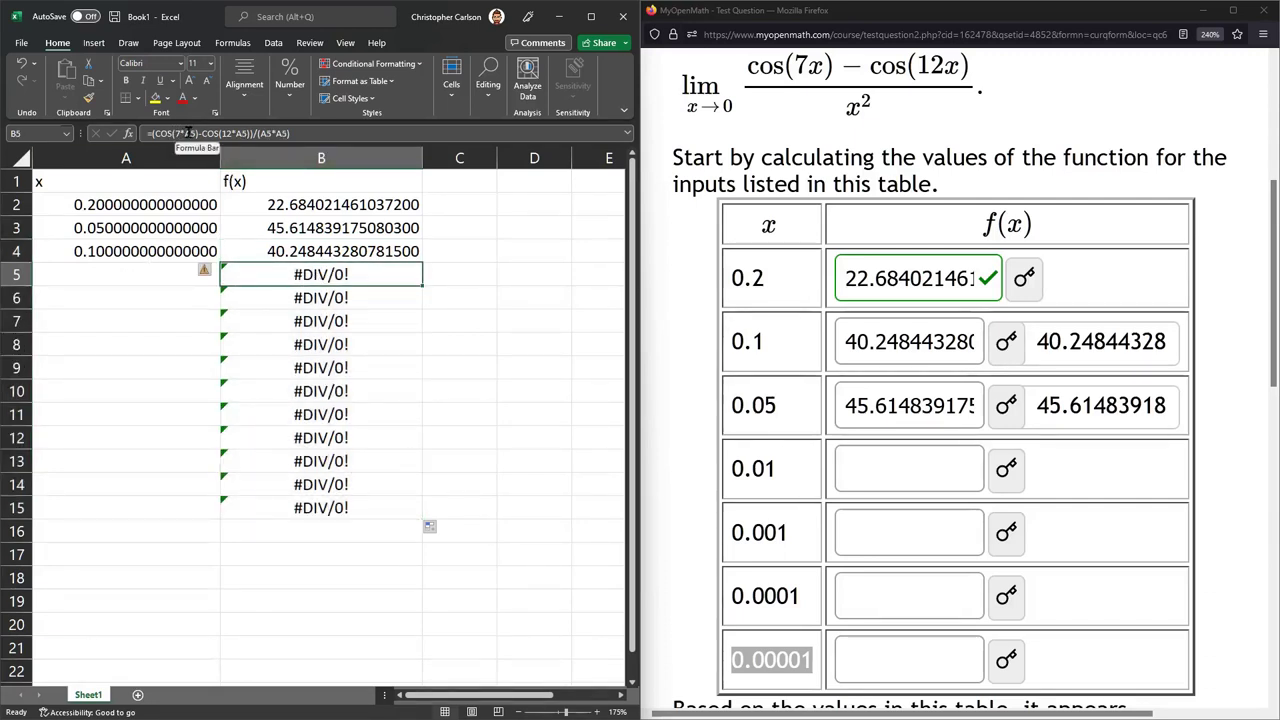
- Enter a trial 0 in A5, then delete it to leave A5 empty
left_click(143, 274)
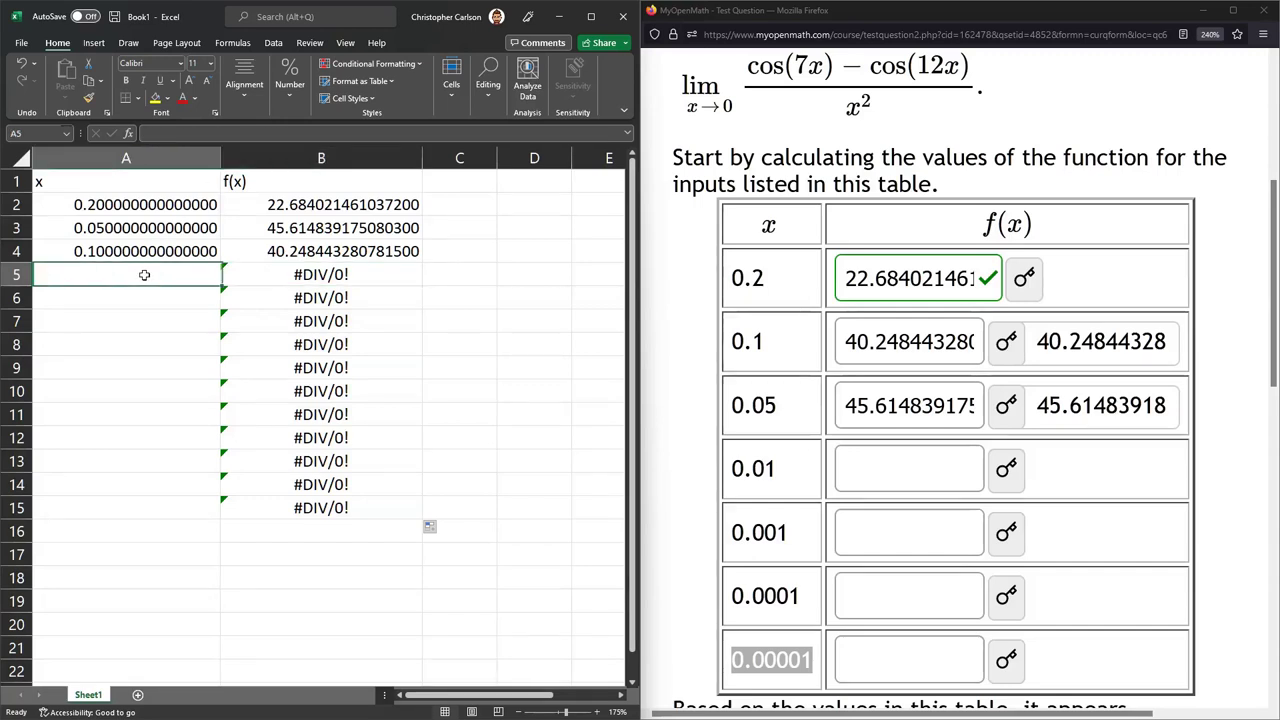
type("0")
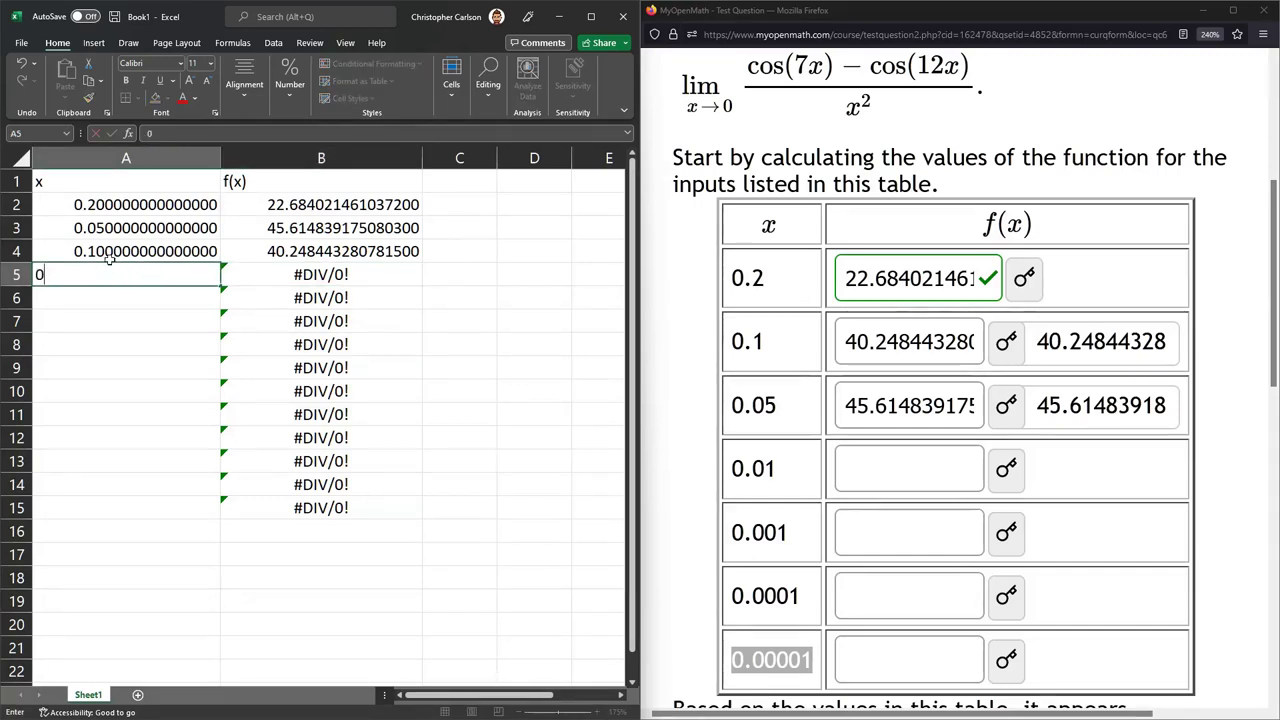
key("Return")
key("Up")
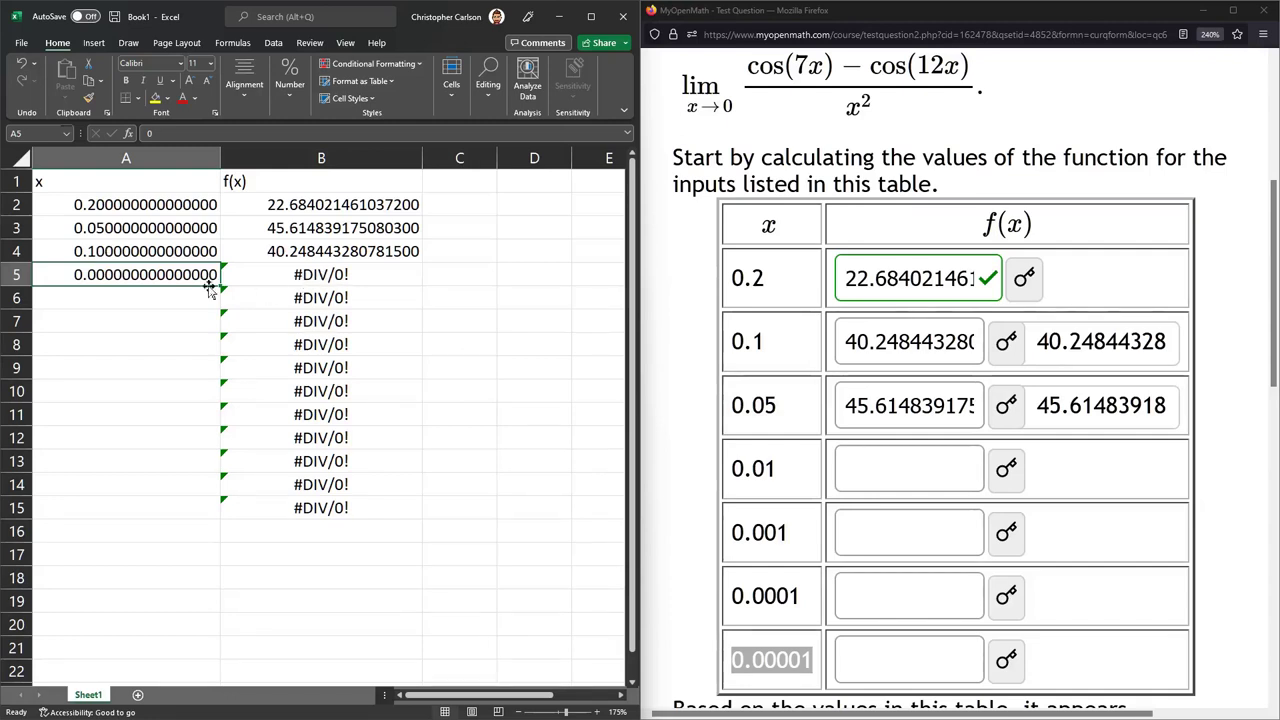
key("Delete")
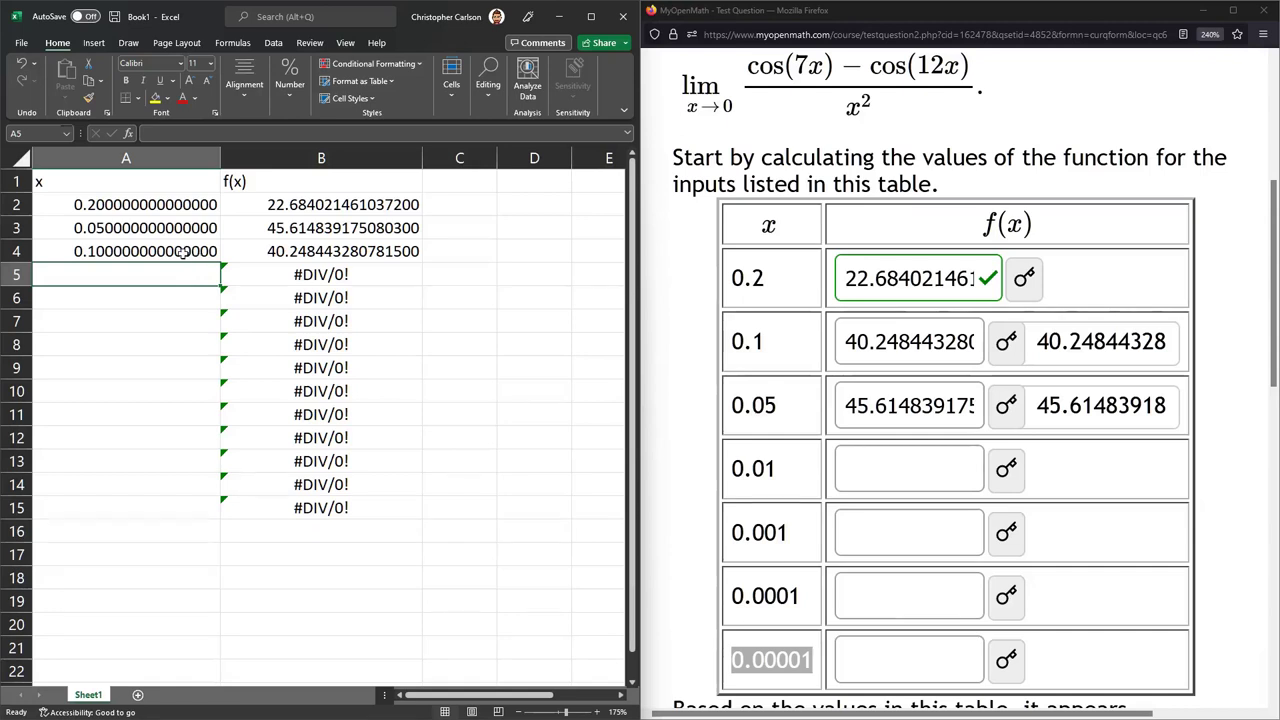
- Enter =A4/10 in A5 and fill it down to A15
type("=")
left_click(182, 251)
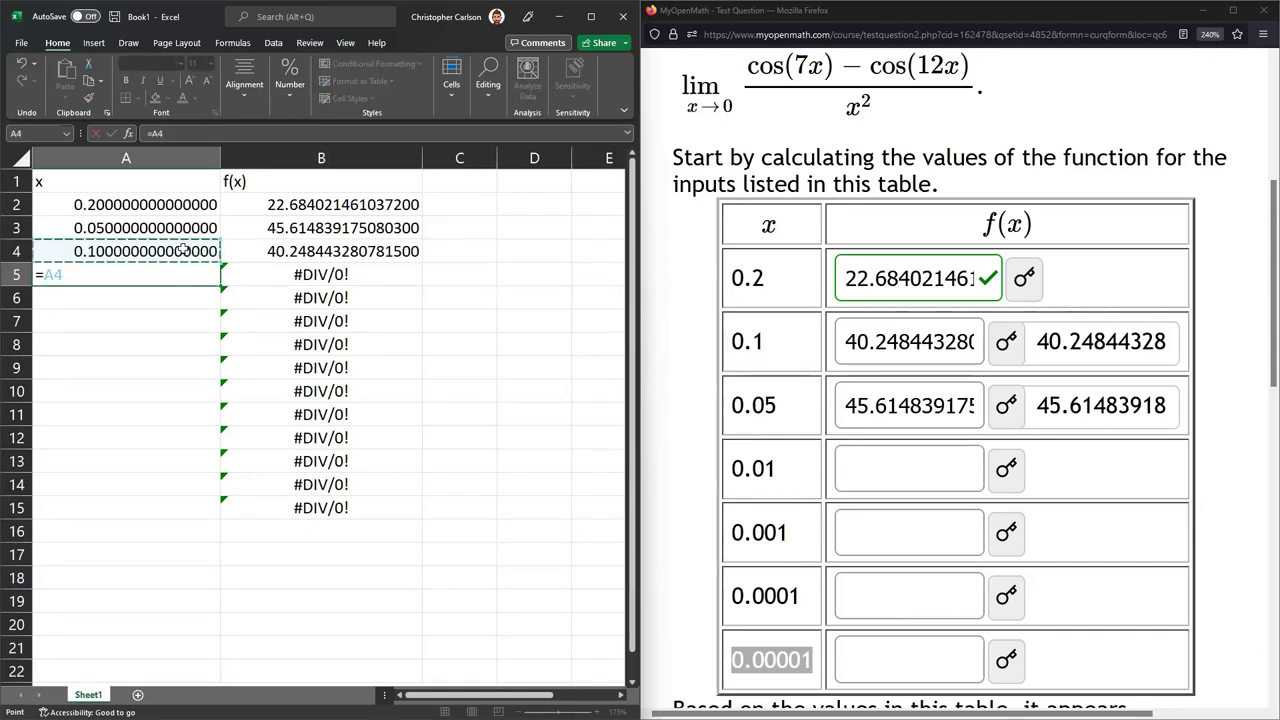
type("/10")
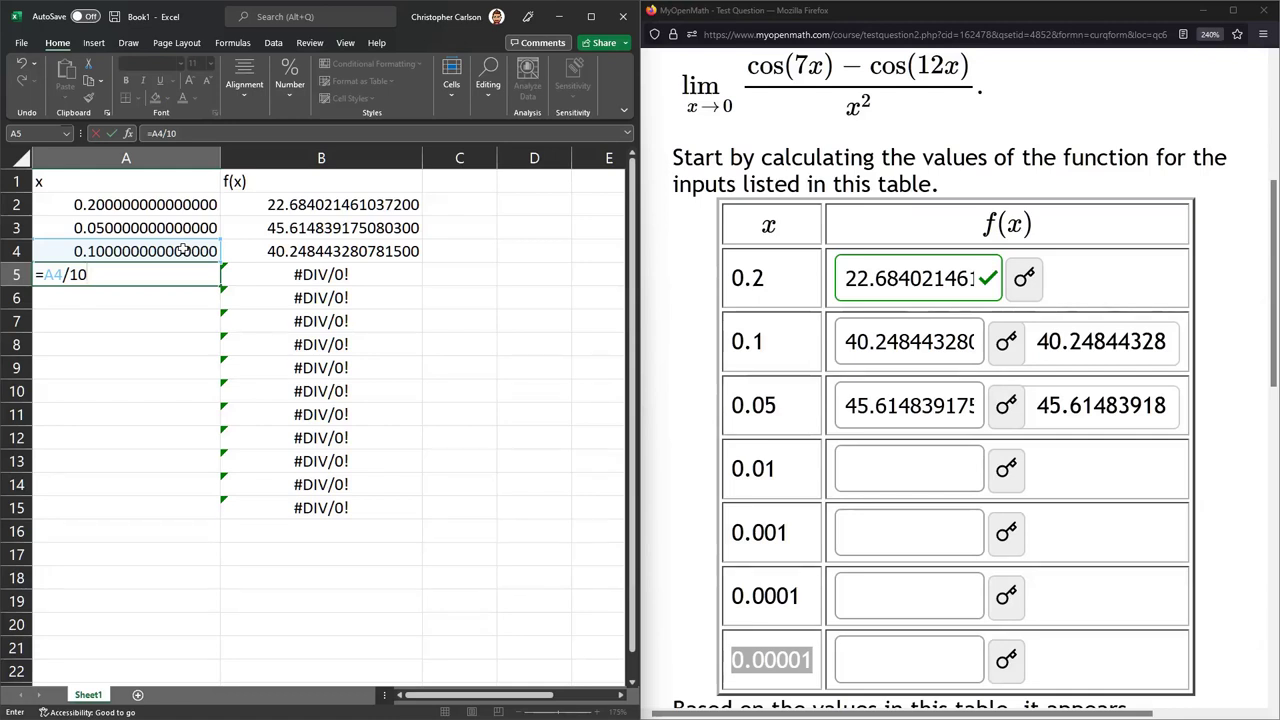
key("Return")
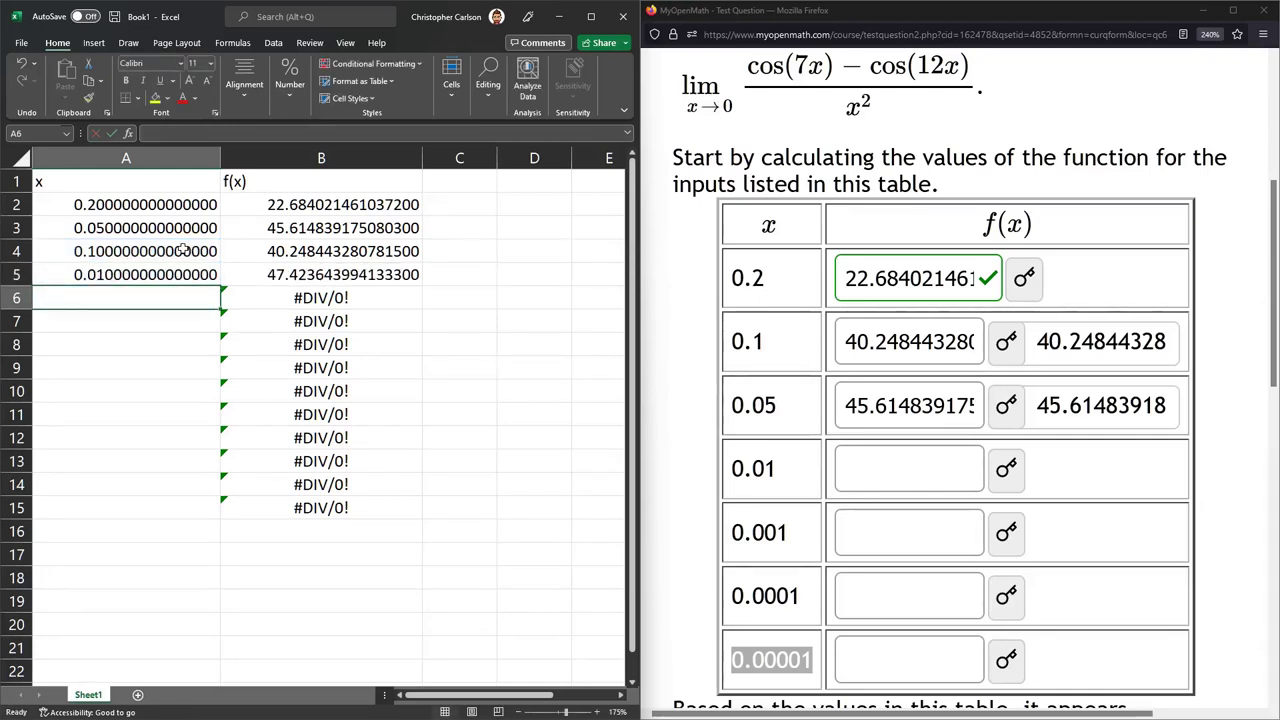
left_click(136, 281)
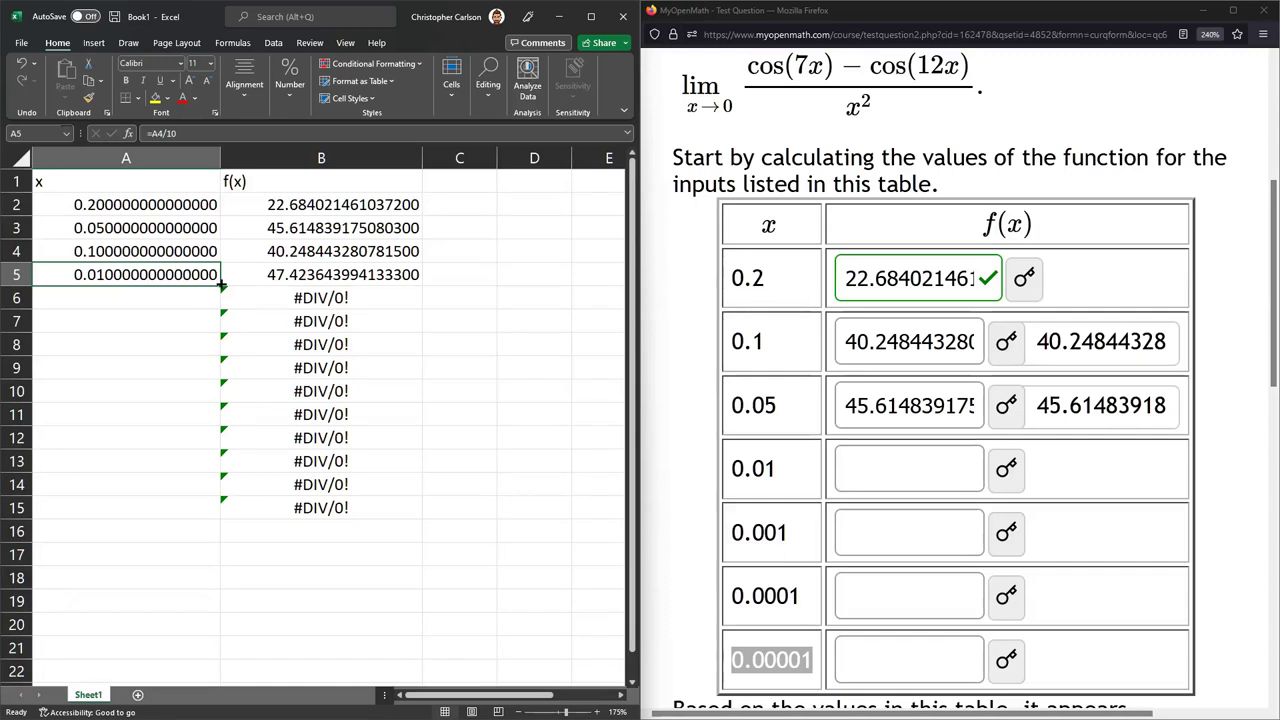
left_click_drag(221, 285, 214, 517)
- Check the divide-by-ten x formulas in column A and the f(x) formulas in B6 through B11
left_click(144, 320)
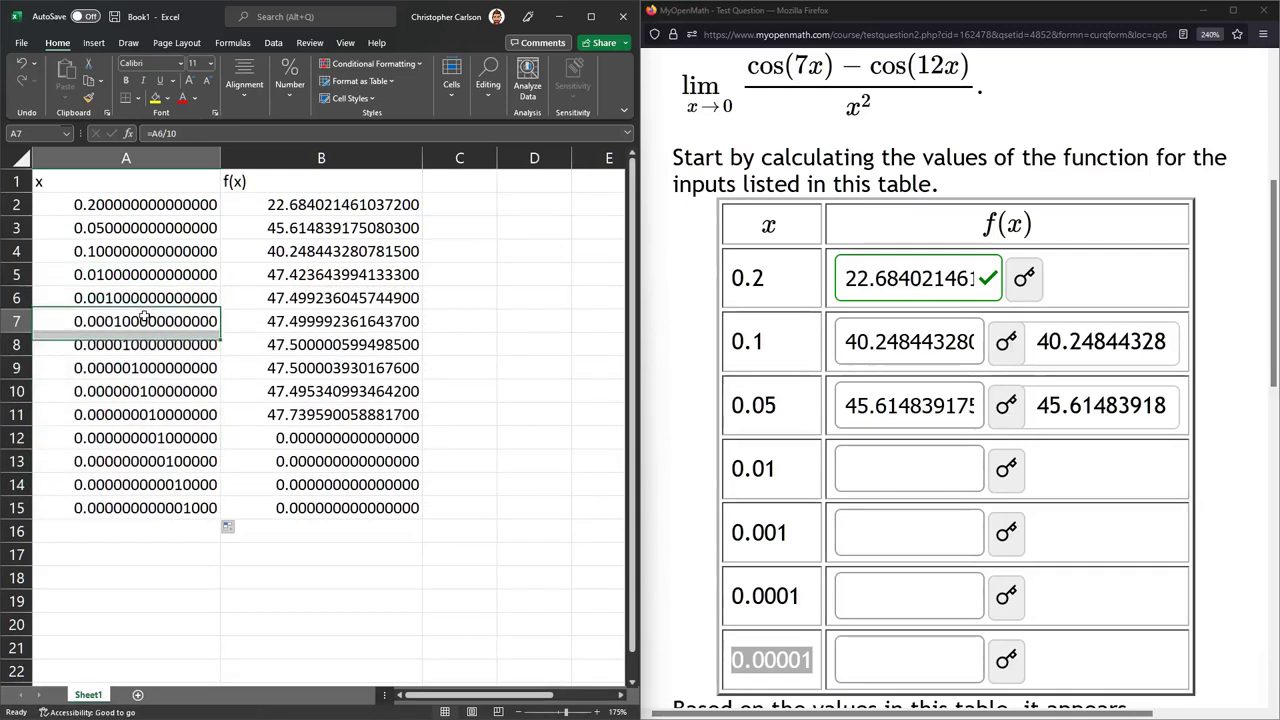
left_click(148, 297)
key("Down")
key("Down")
key("Down")
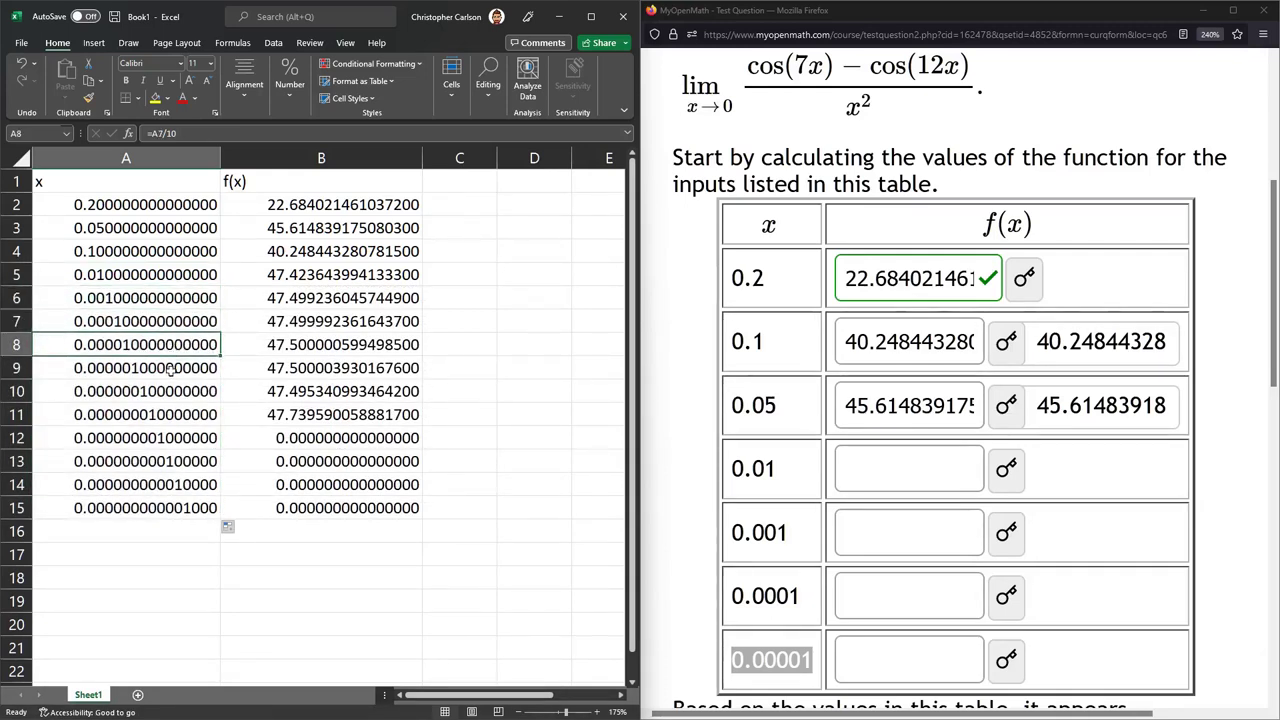
key("Down")
key("Down")
left_click(340, 345)
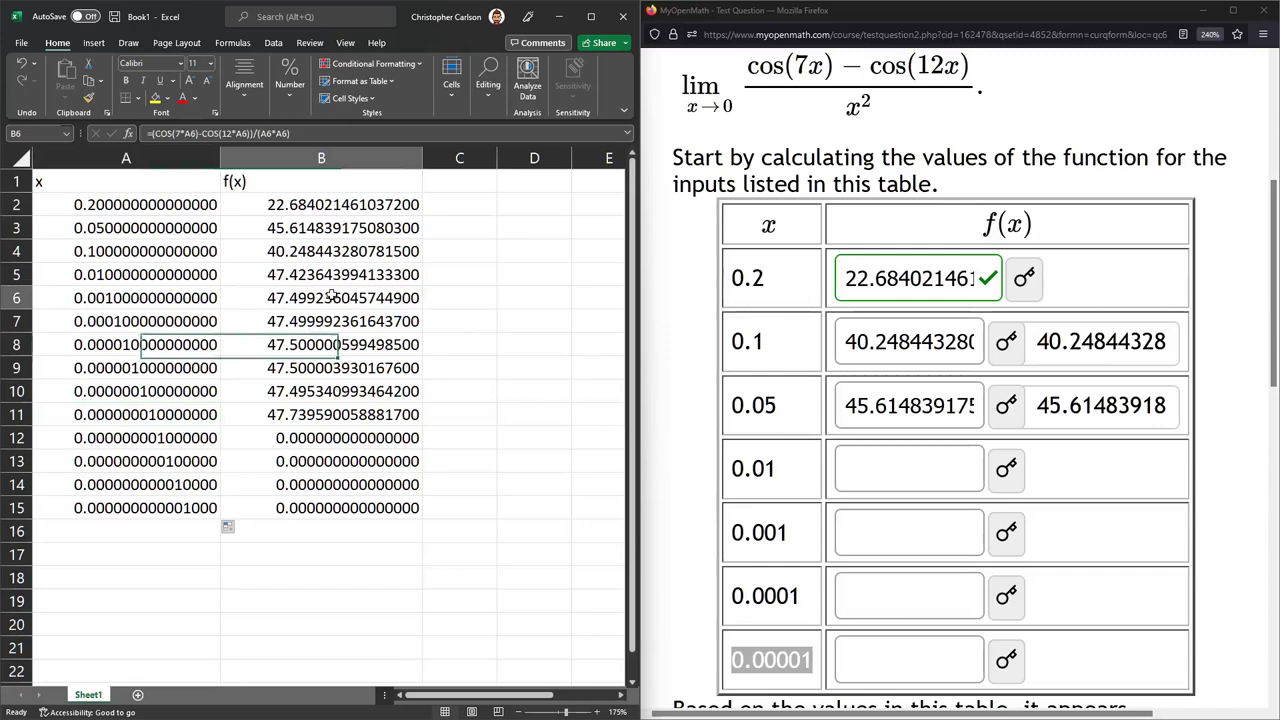
left_click(343, 305)
left_click(343, 322)
left_click(344, 345)
left_click(344, 368)
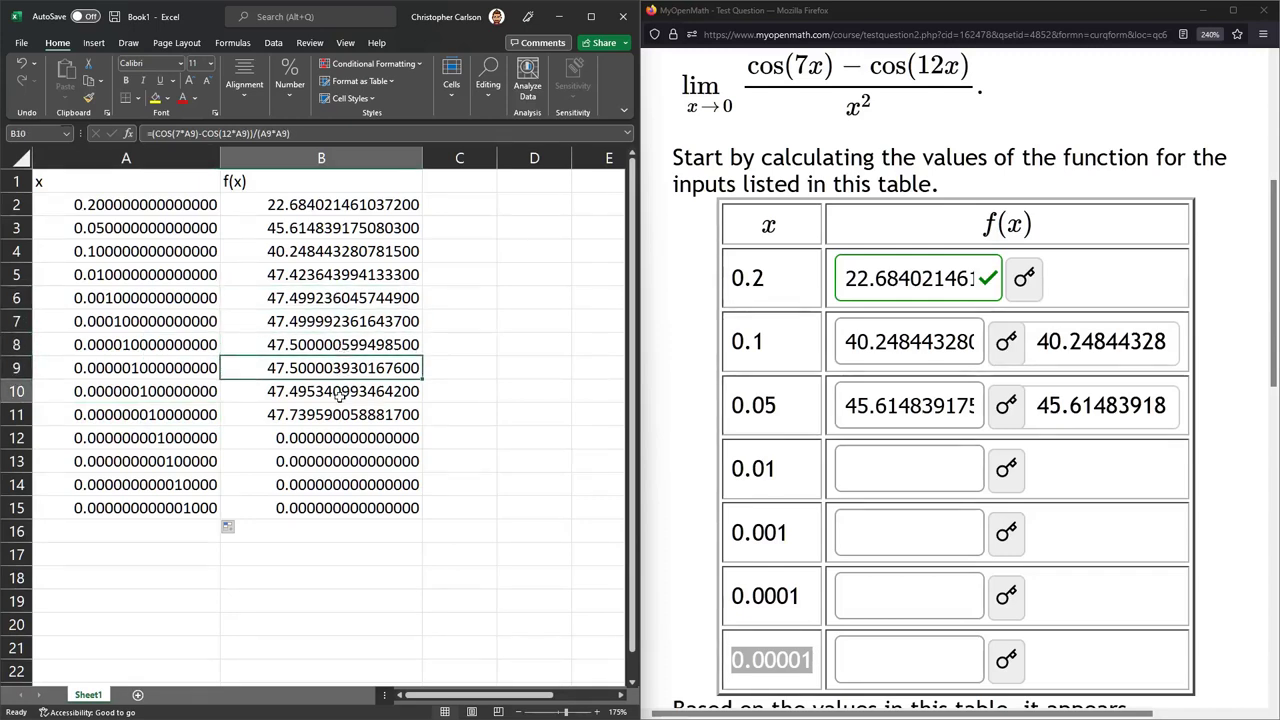
left_click(342, 393)
left_click(340, 416)
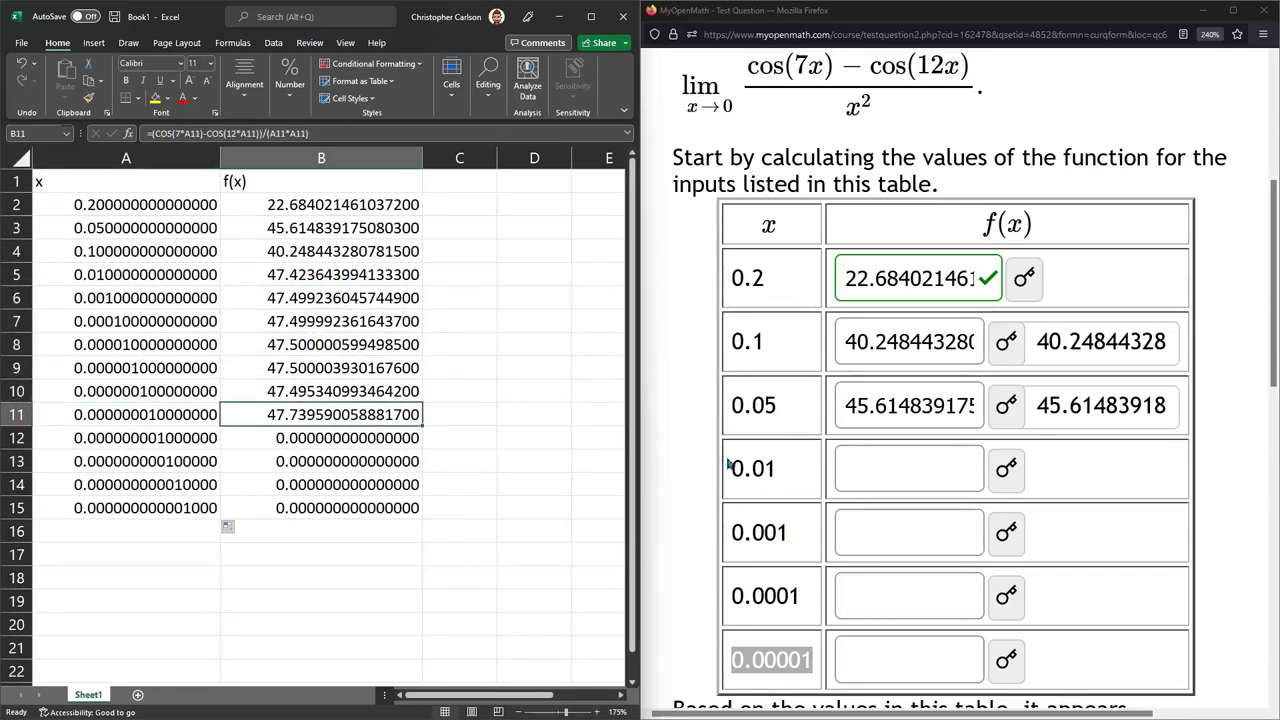
- Give row 8 (x = 0.00001, f(x) = 47.5000006) a light green fill
left_click(772, 656)
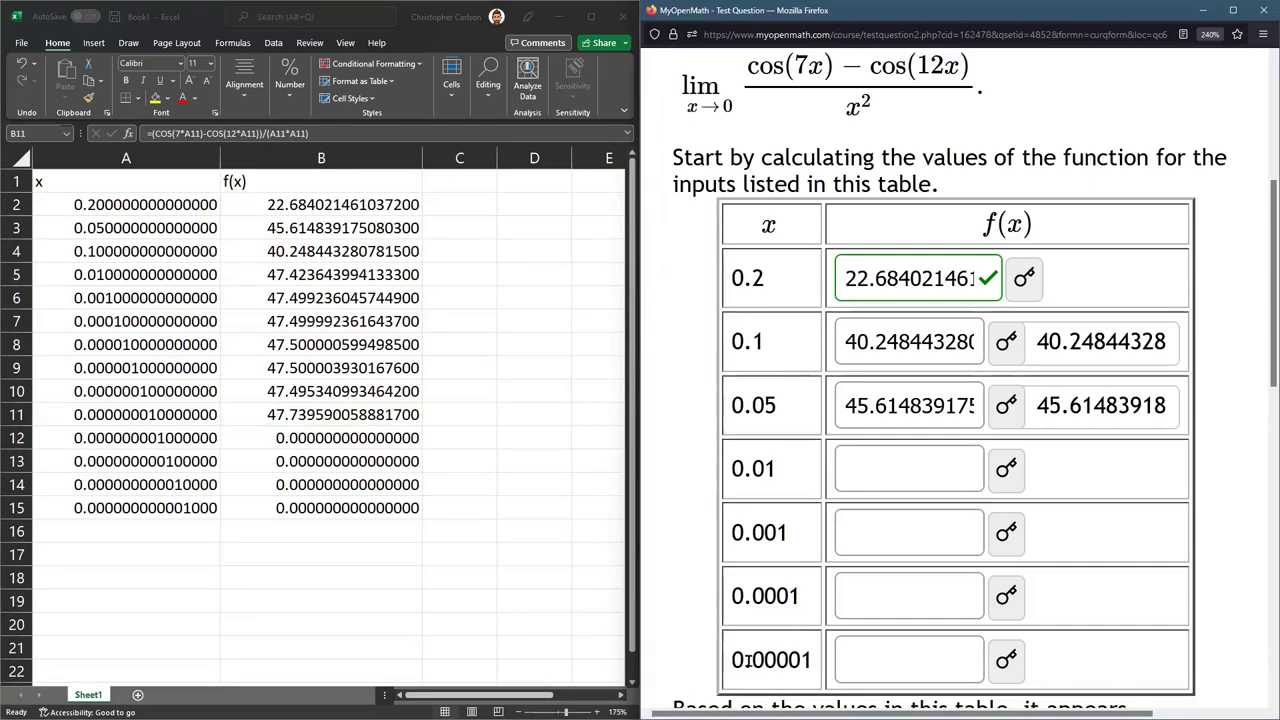
left_click_drag(745, 661, 814, 660)
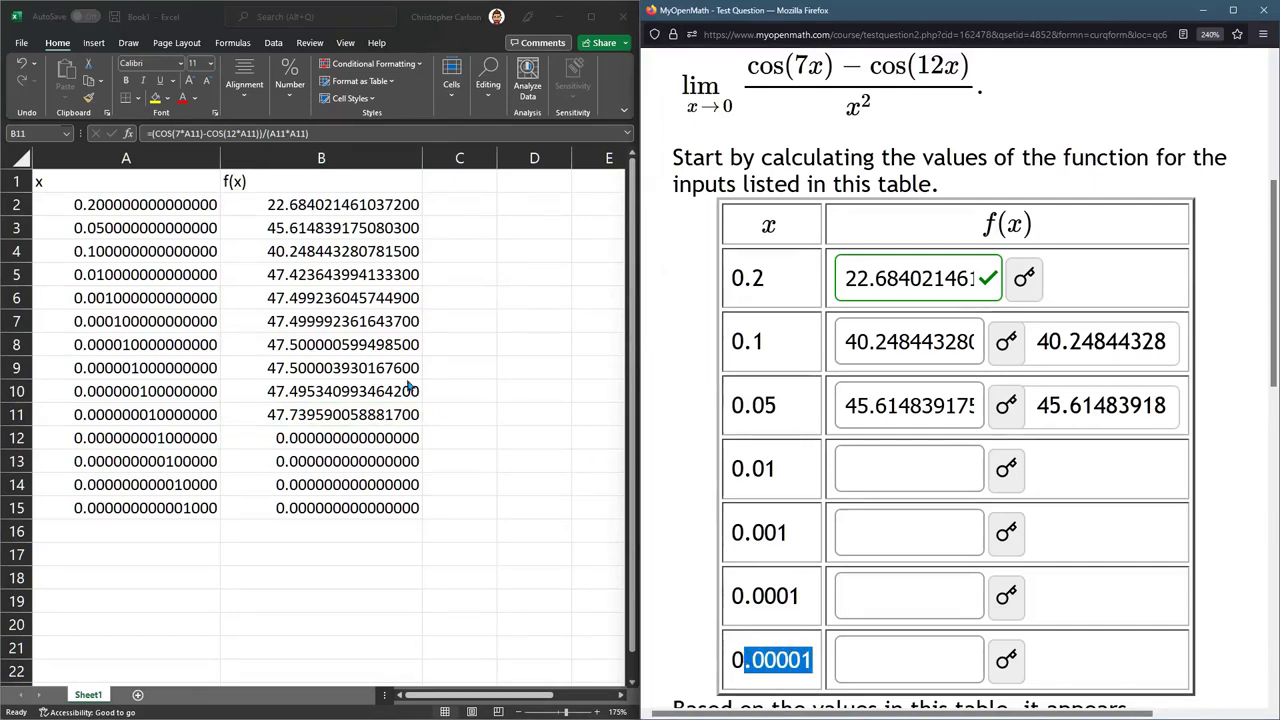
left_click(18, 344)
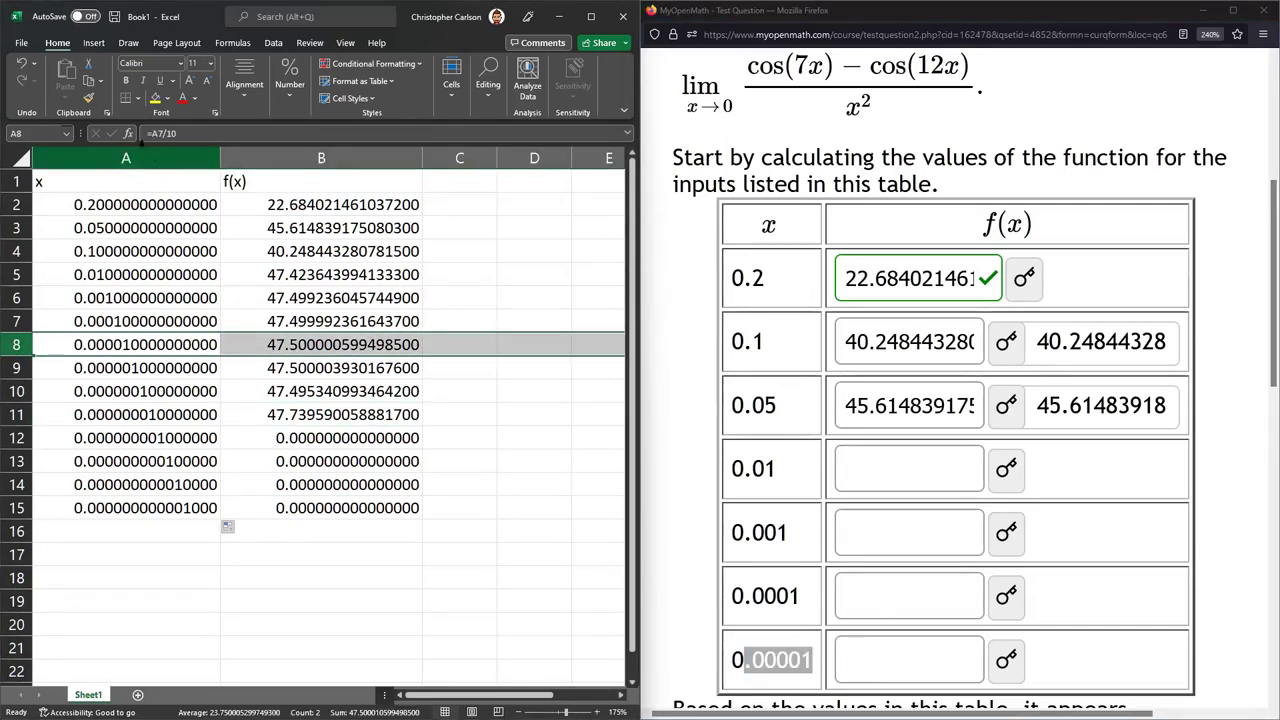
left_click(170, 99)
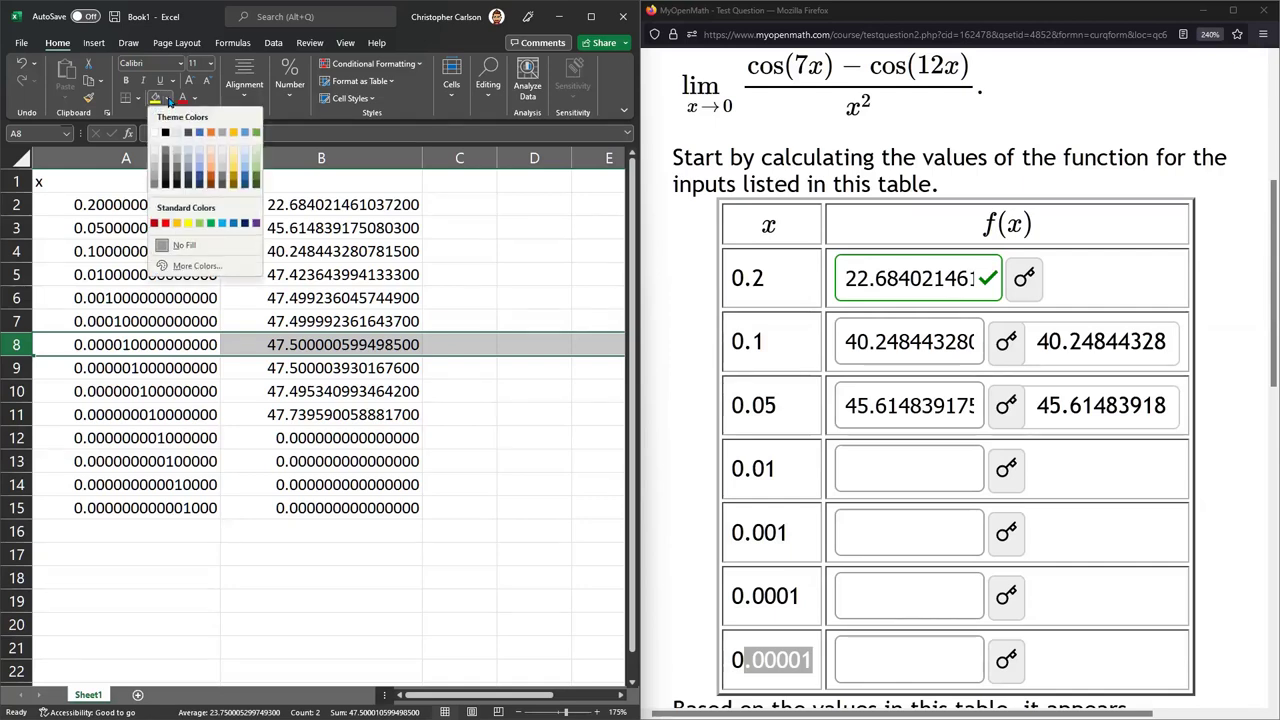
left_click(257, 167)
left_click(165, 368)
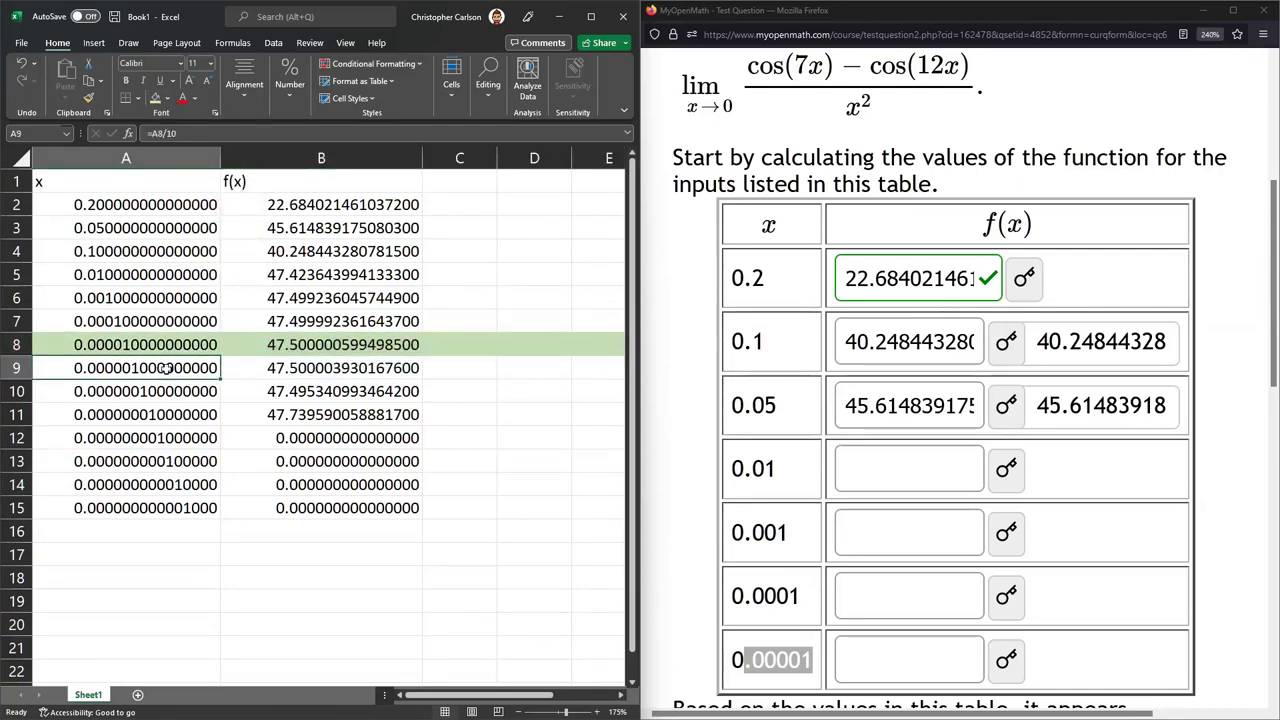
left_click(278, 349)
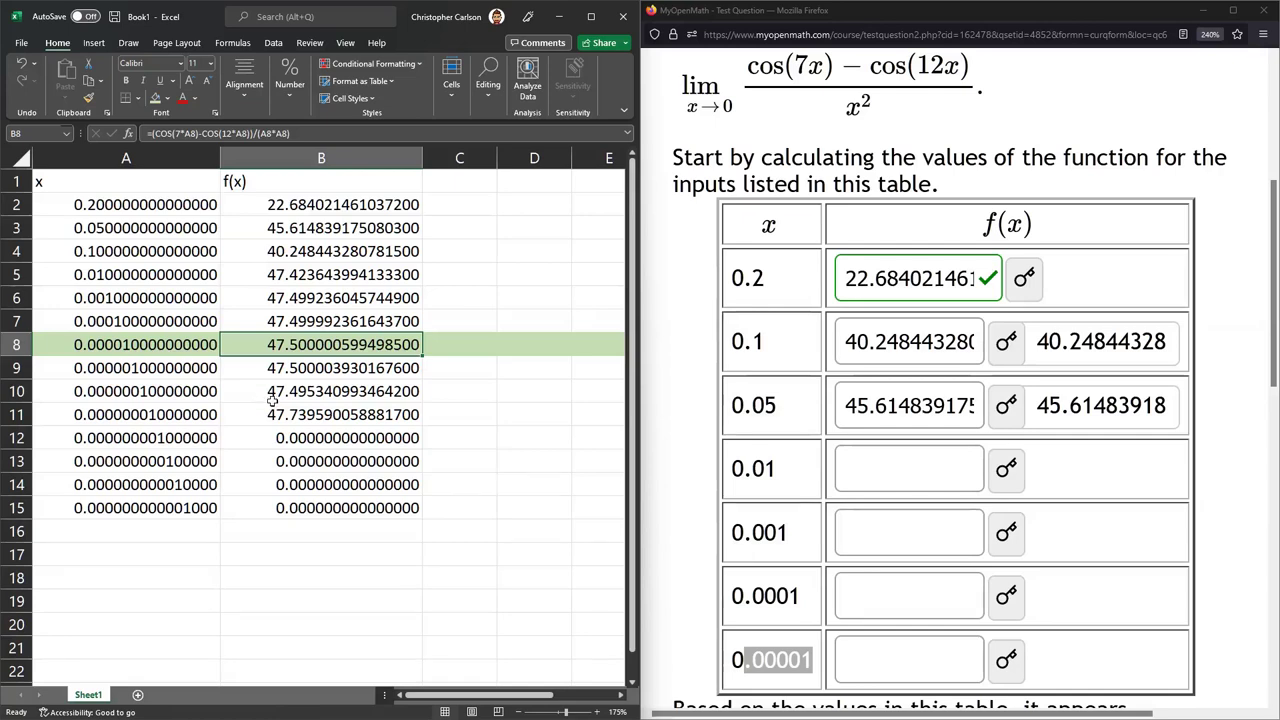
- Review the x formulas in A10–A12 and the zero f(x) results in B12–B15
scroll(894, 557, "down", 5)
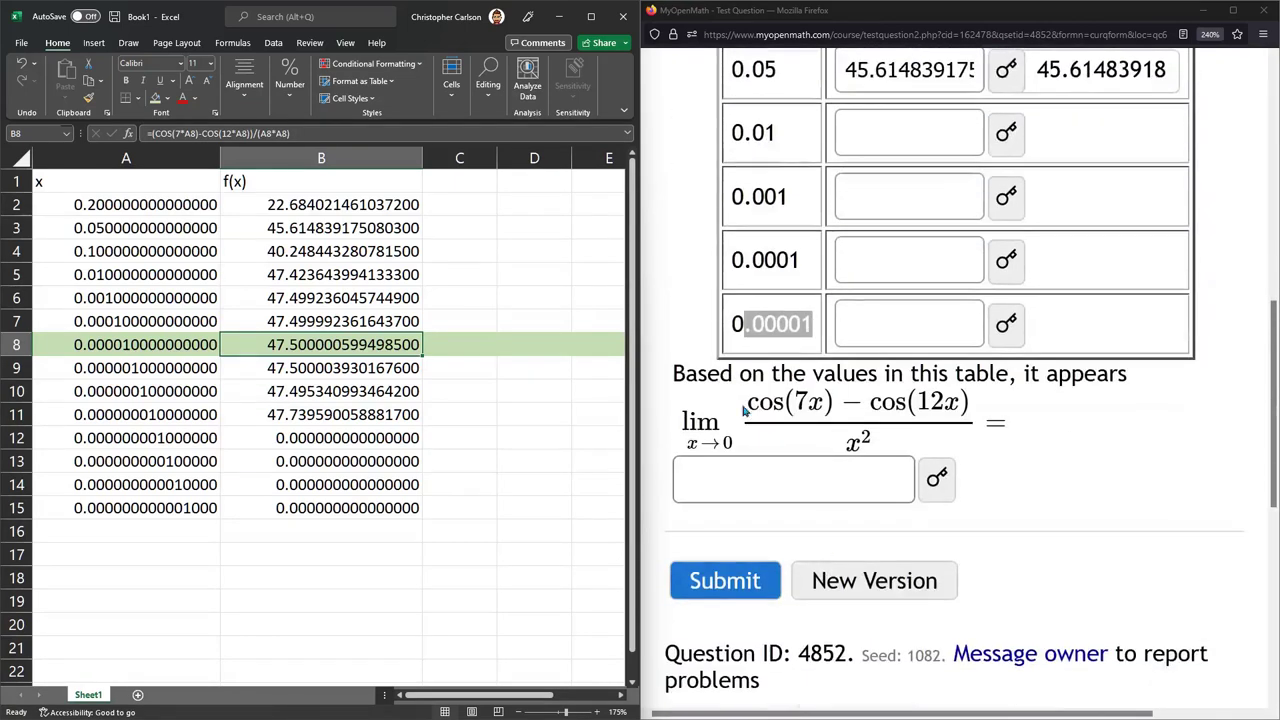
scroll(804, 318, "up", 5)
scroll(765, 410, "down", 3)
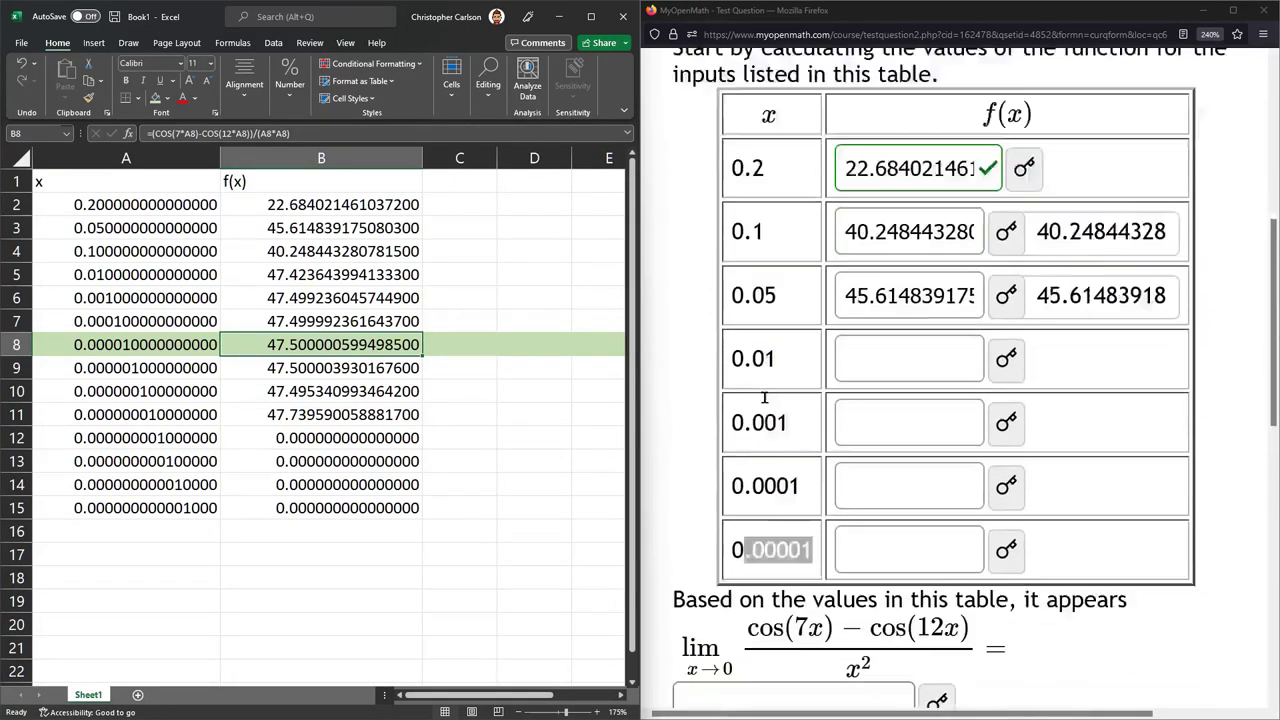
scroll(152, 398, "up", 2)
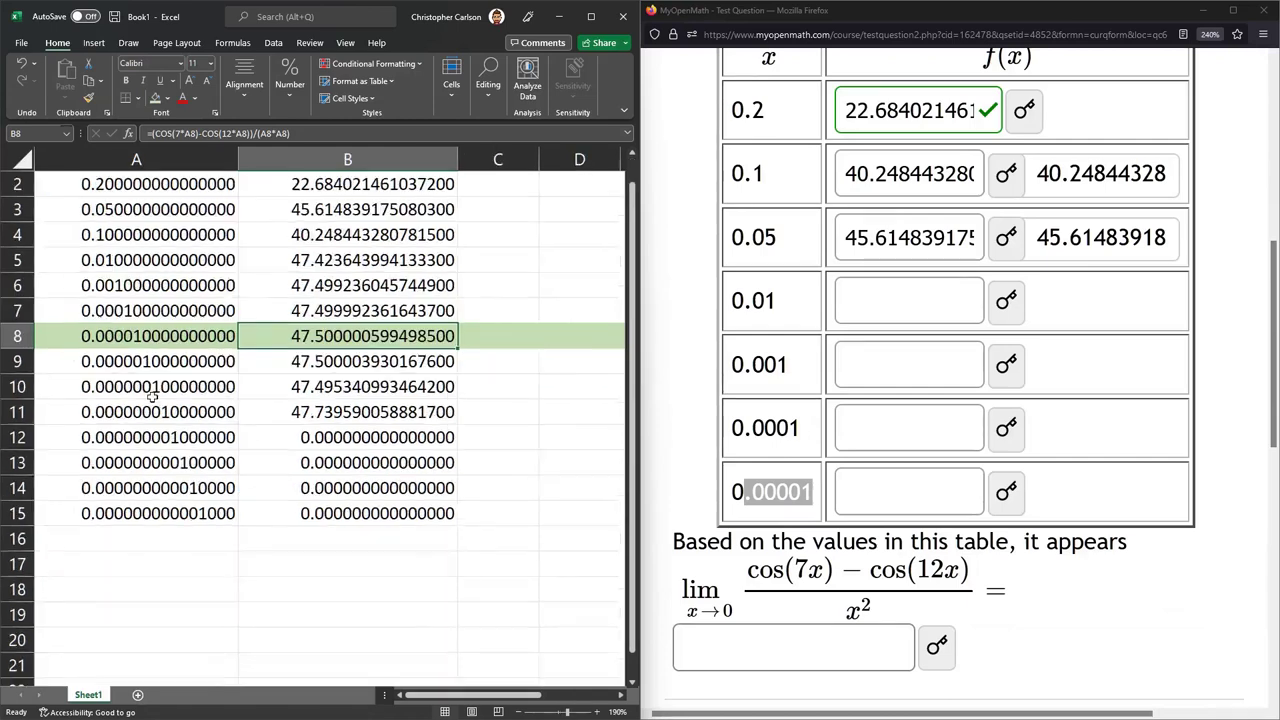
scroll(152, 398, "up", 1)
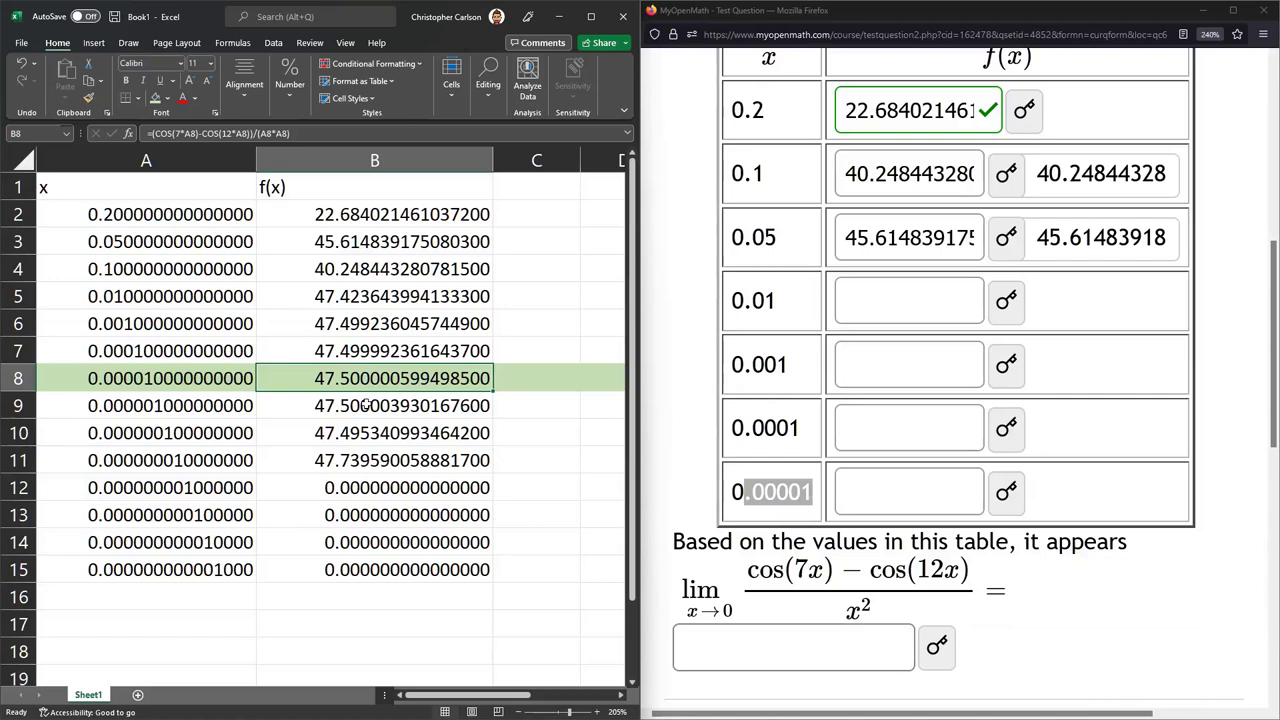
left_click(178, 436)
left_click(186, 461)
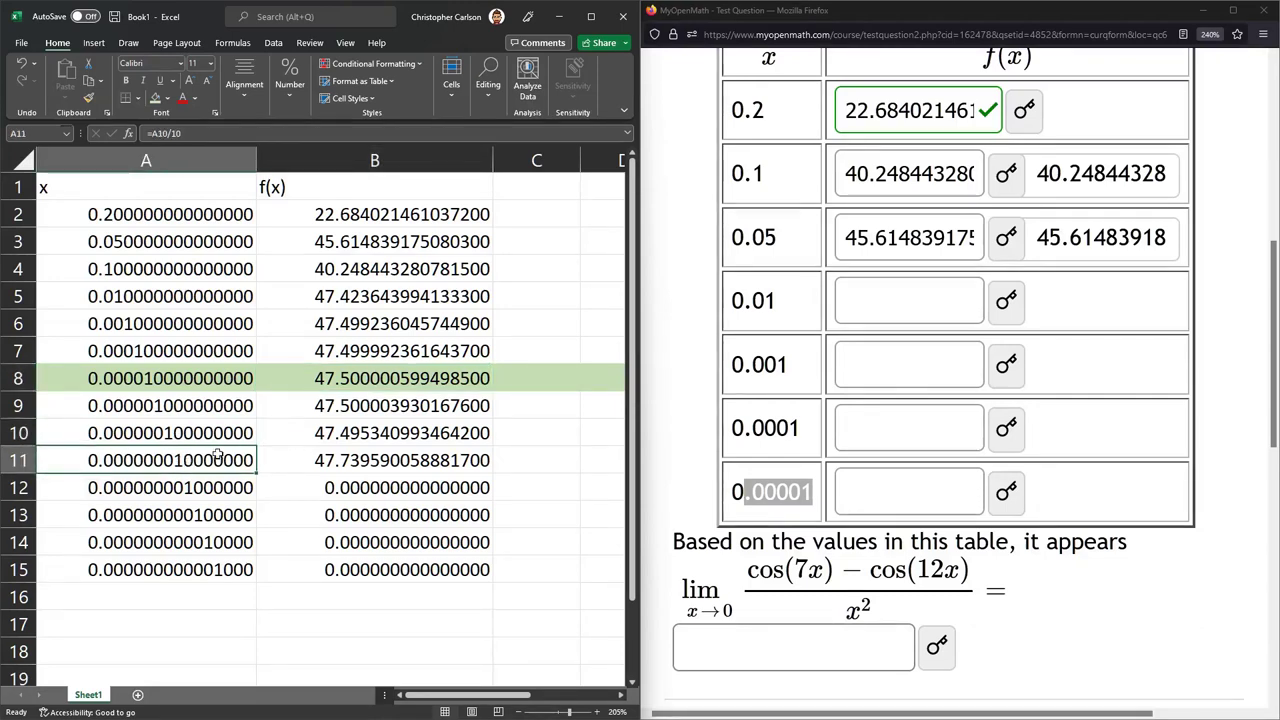
left_click(150, 490)
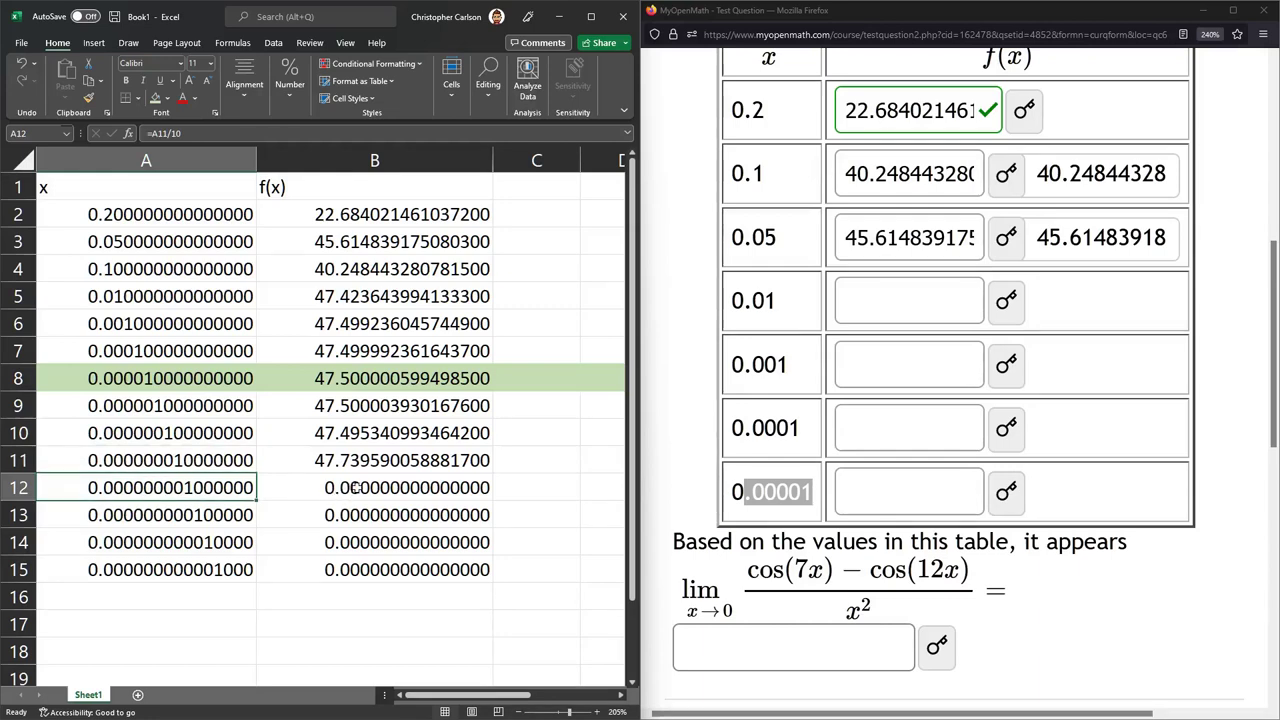
left_click(410, 490)
left_click(354, 508)
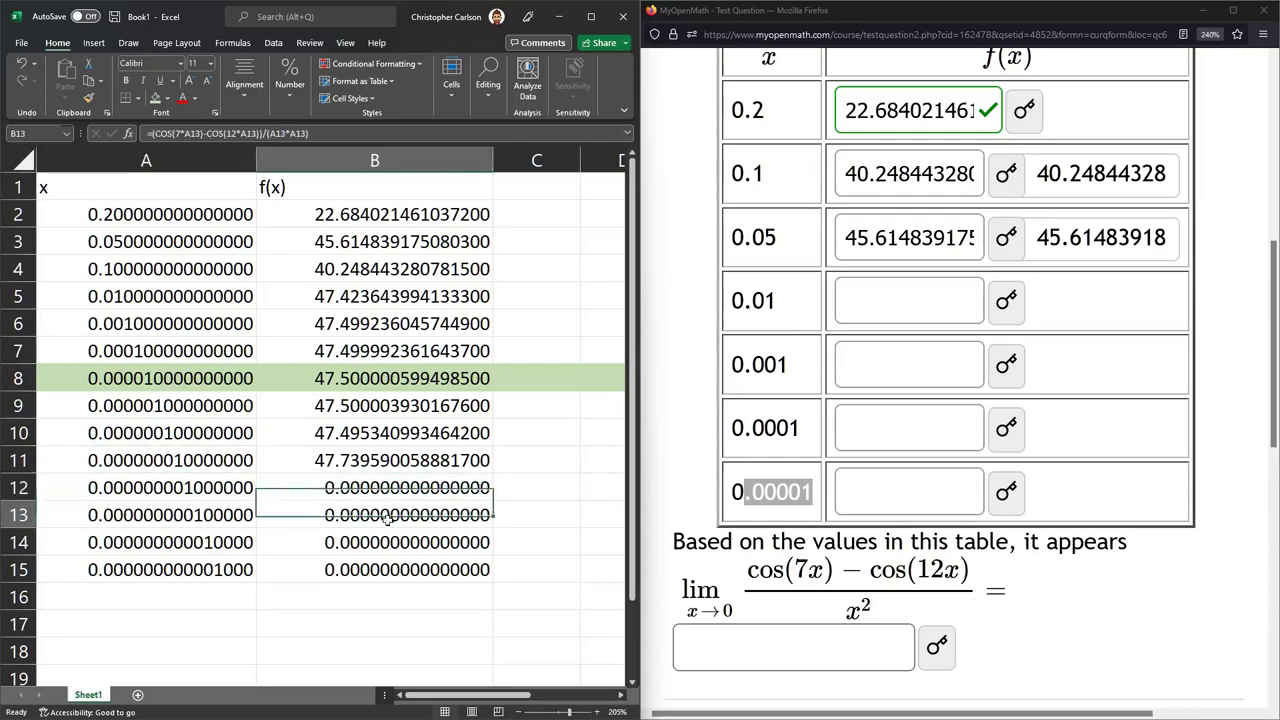
left_click(405, 548)
left_click(405, 570)
- Select the zero results B12:B15 and rows 12–15, checking the row 12 x formula
left_click(305, 489)
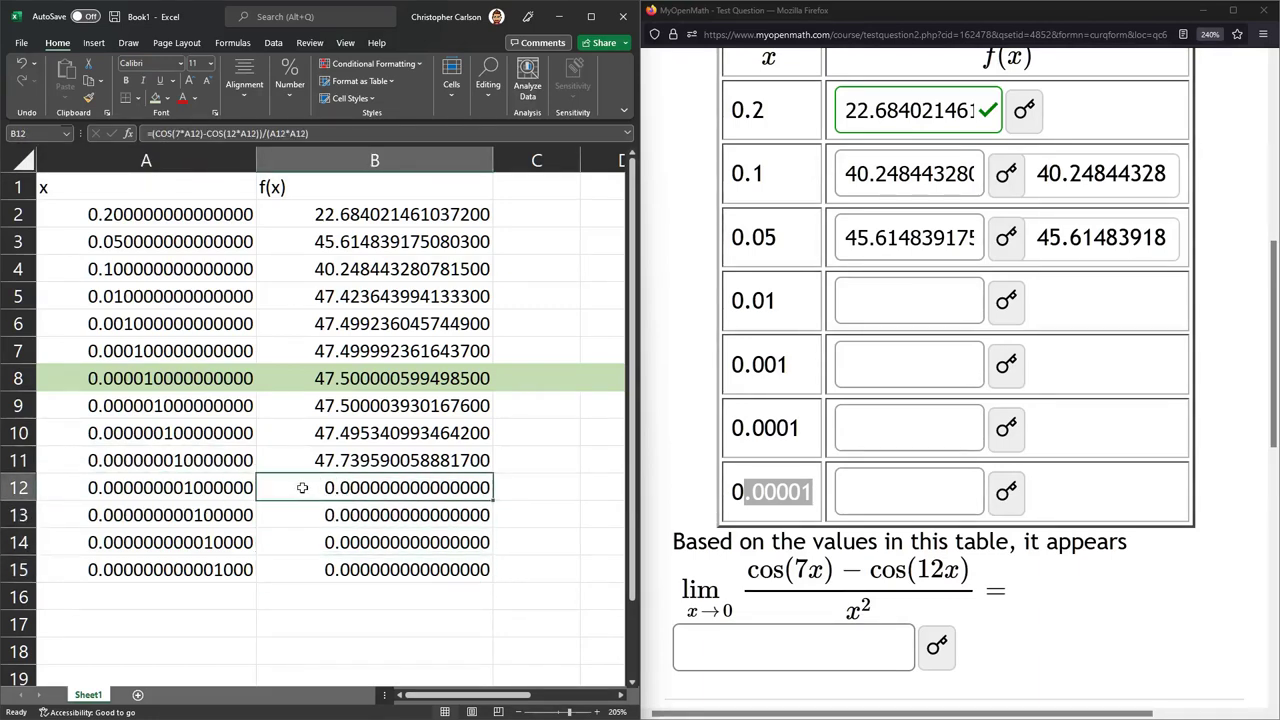
key("ctrl+shift+Down")
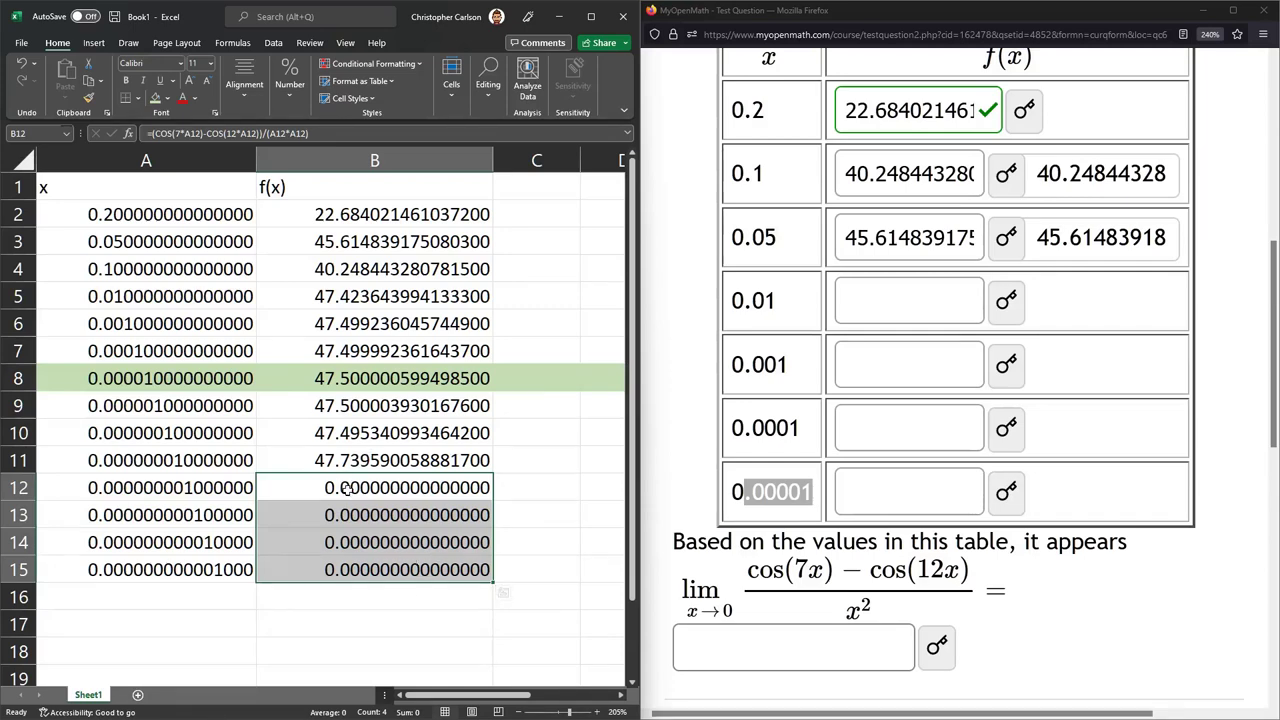
left_click(207, 487)
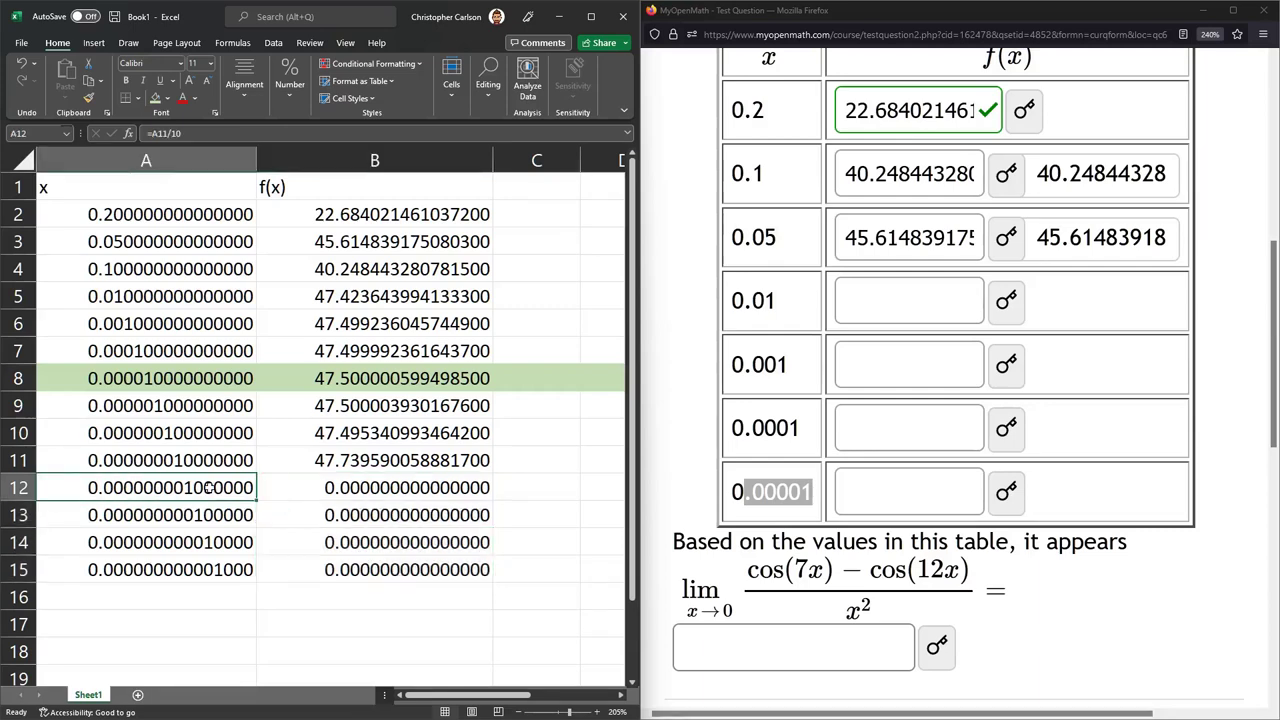
double_click(62, 487)
left_click_drag(420, 565, 149, 487)
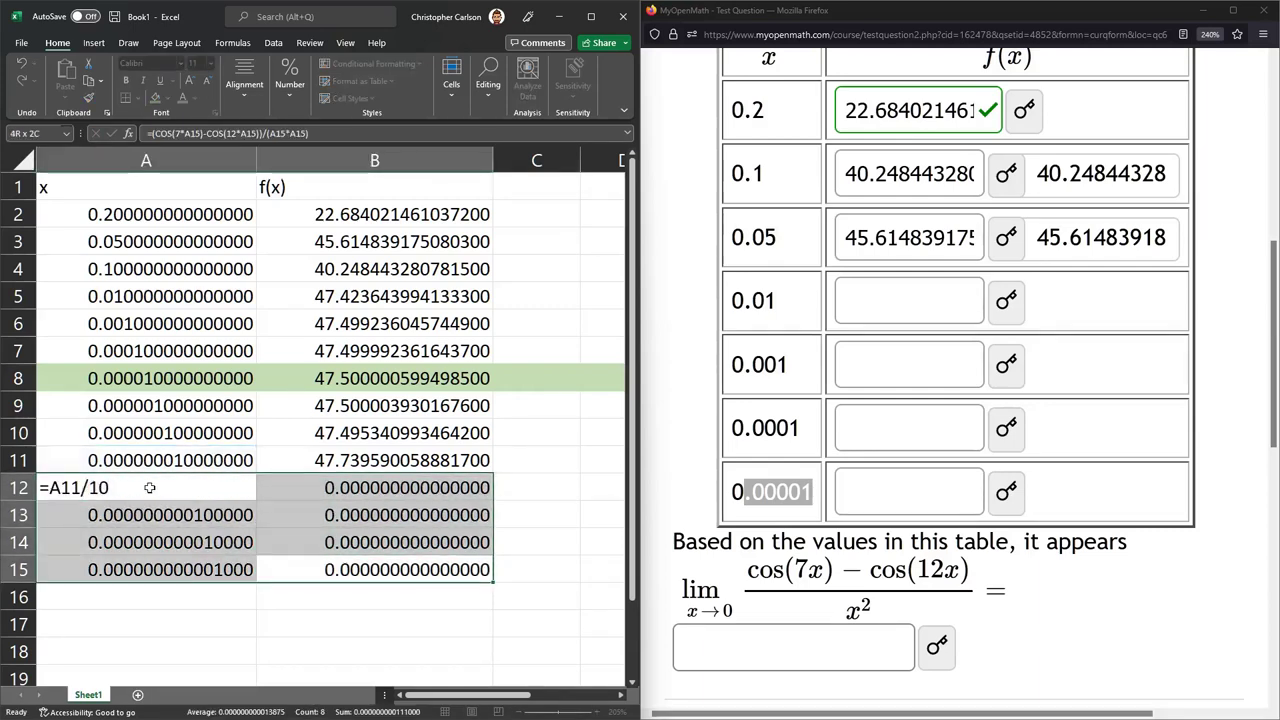
left_click(453, 537)
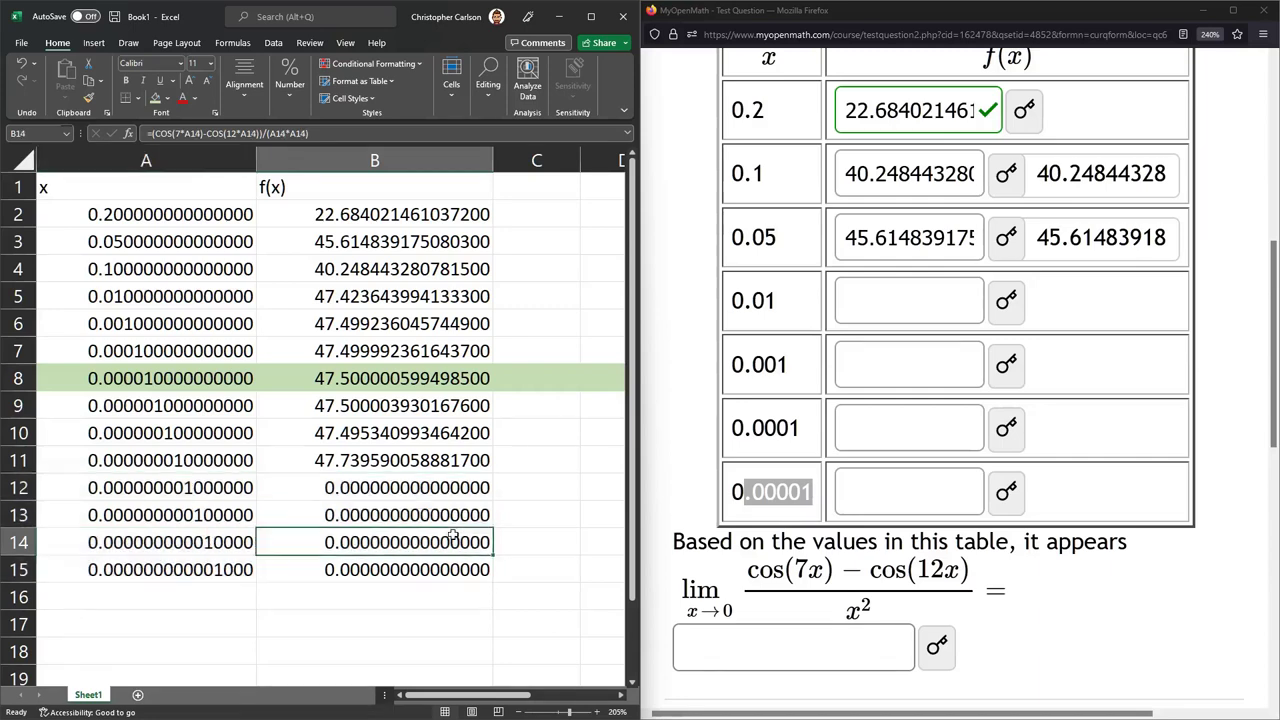
- Give rows 9 to 15, where x runs from 0.000001 downward, a dark grey fill
left_click(370, 396)
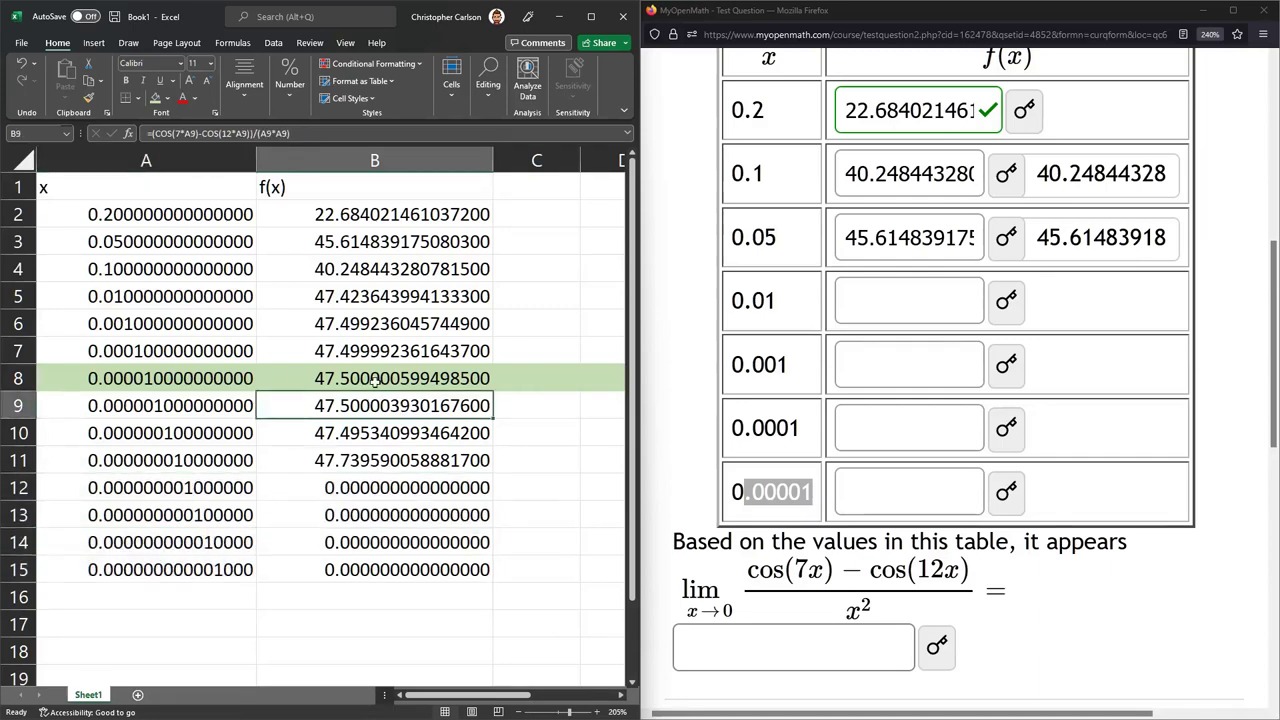
left_click(375, 380)
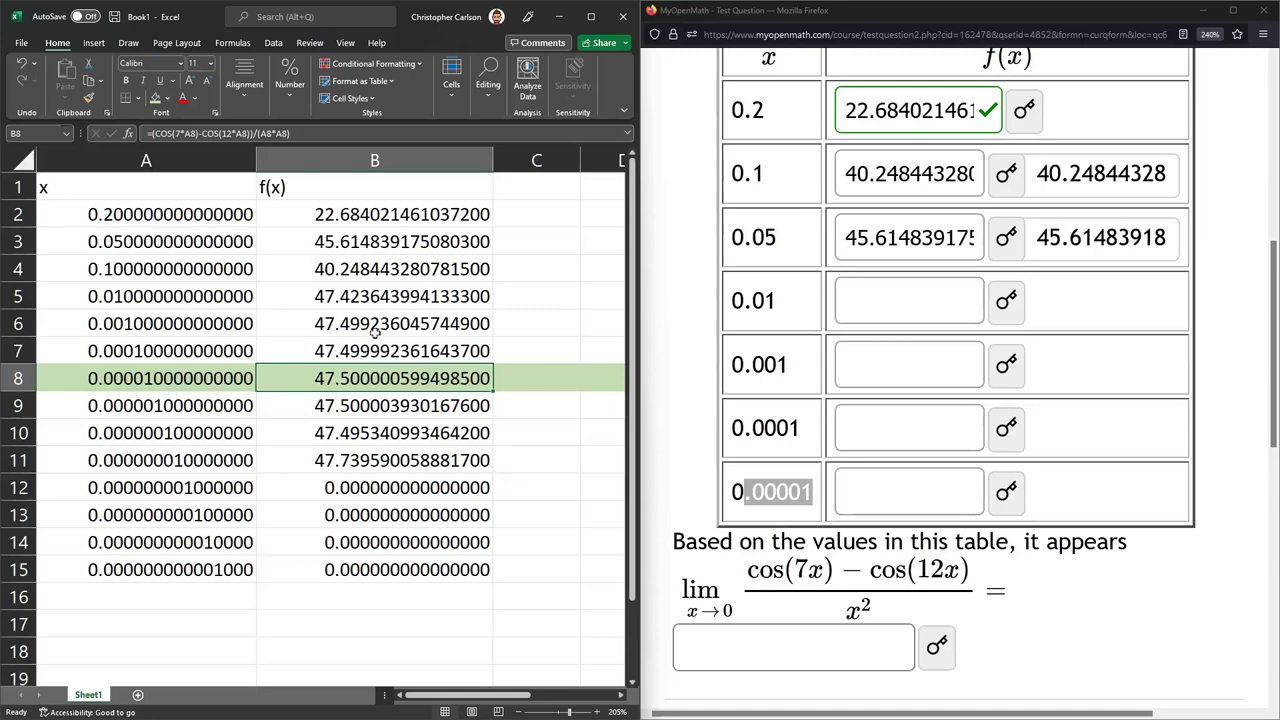
left_click(18, 405)
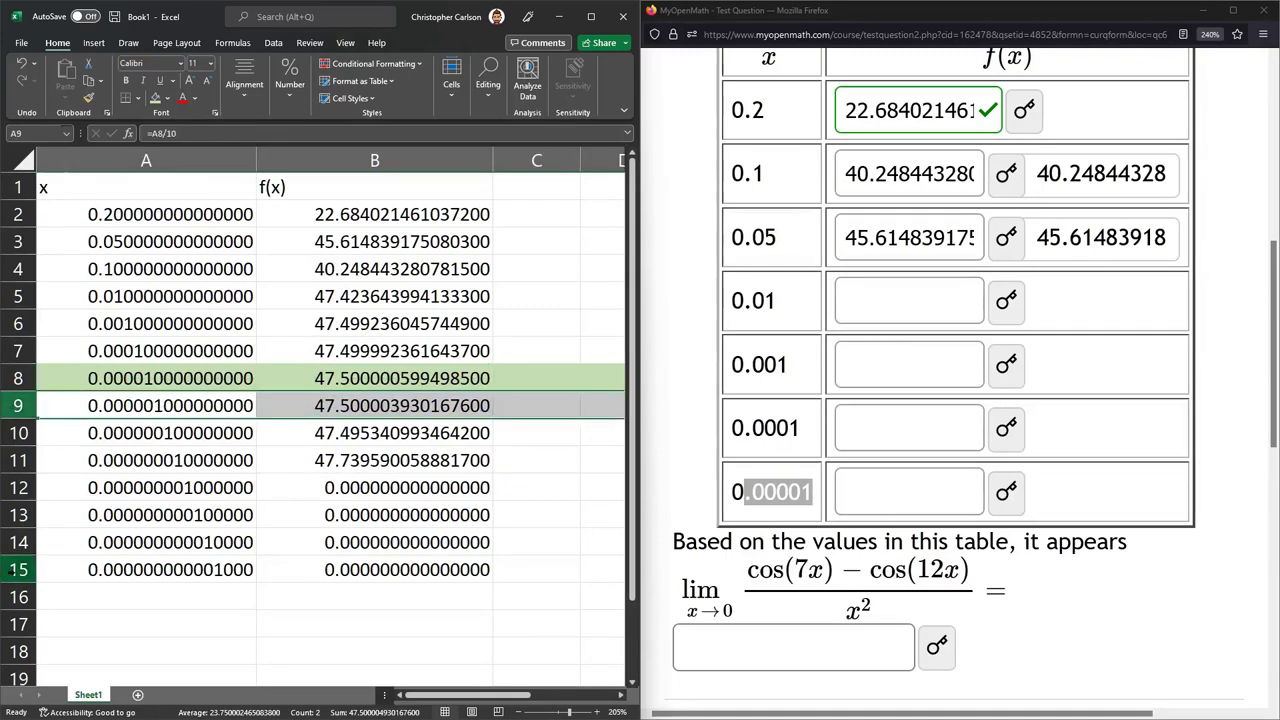
left_click_drag(18, 405, 18, 569)
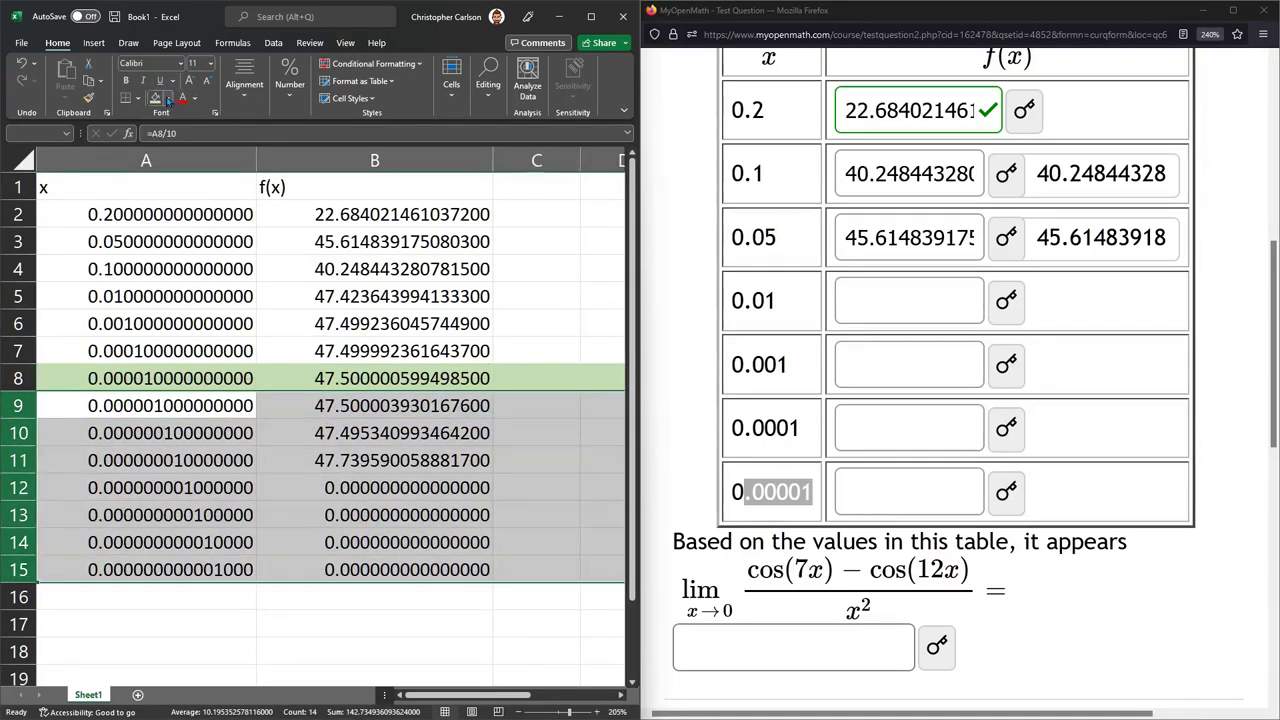
left_click(167, 97)
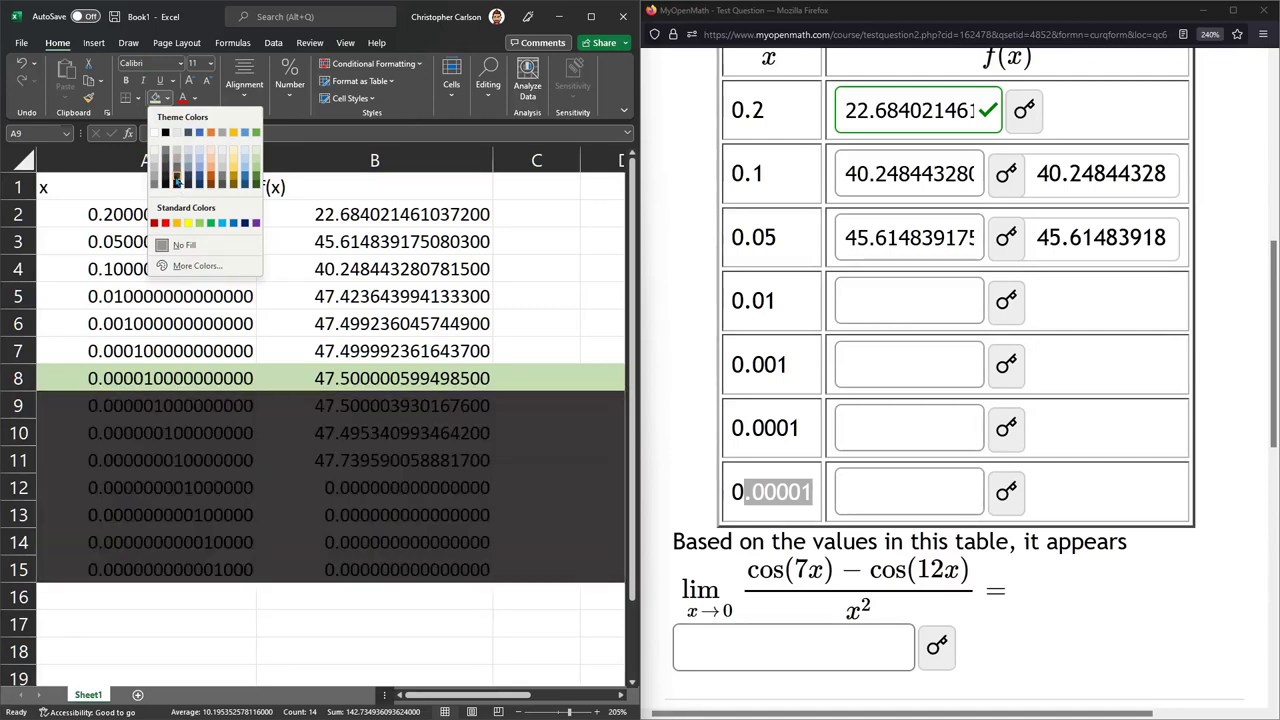
left_click(178, 186)
scroll(77, 242, "up", 1)
scroll(77, 242, "up", 3)
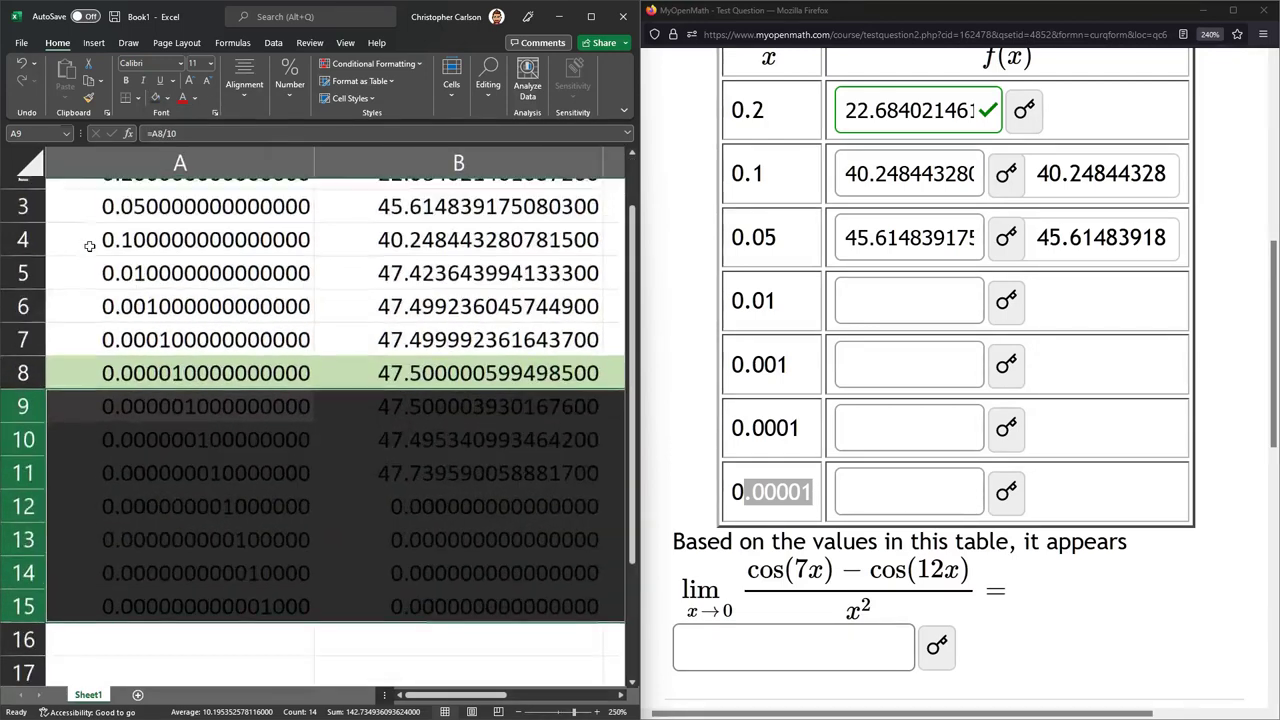
scroll(103, 249, "up", 1)
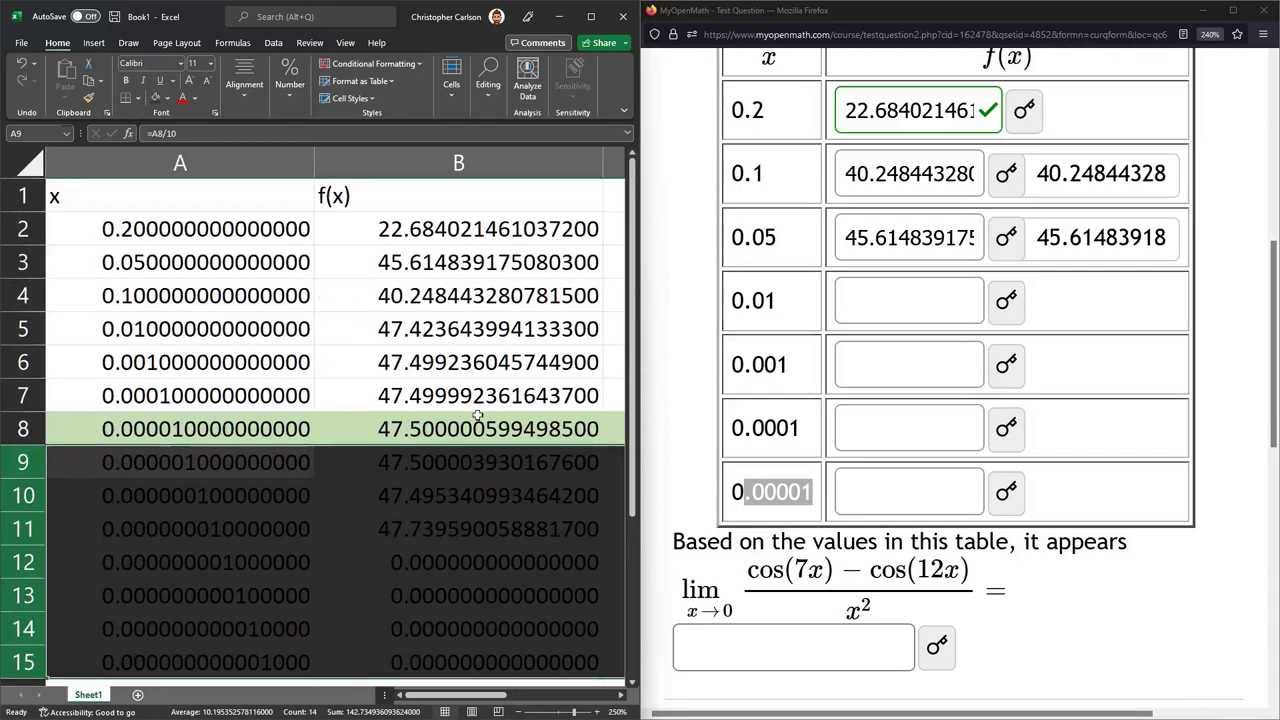
left_click(422, 262)
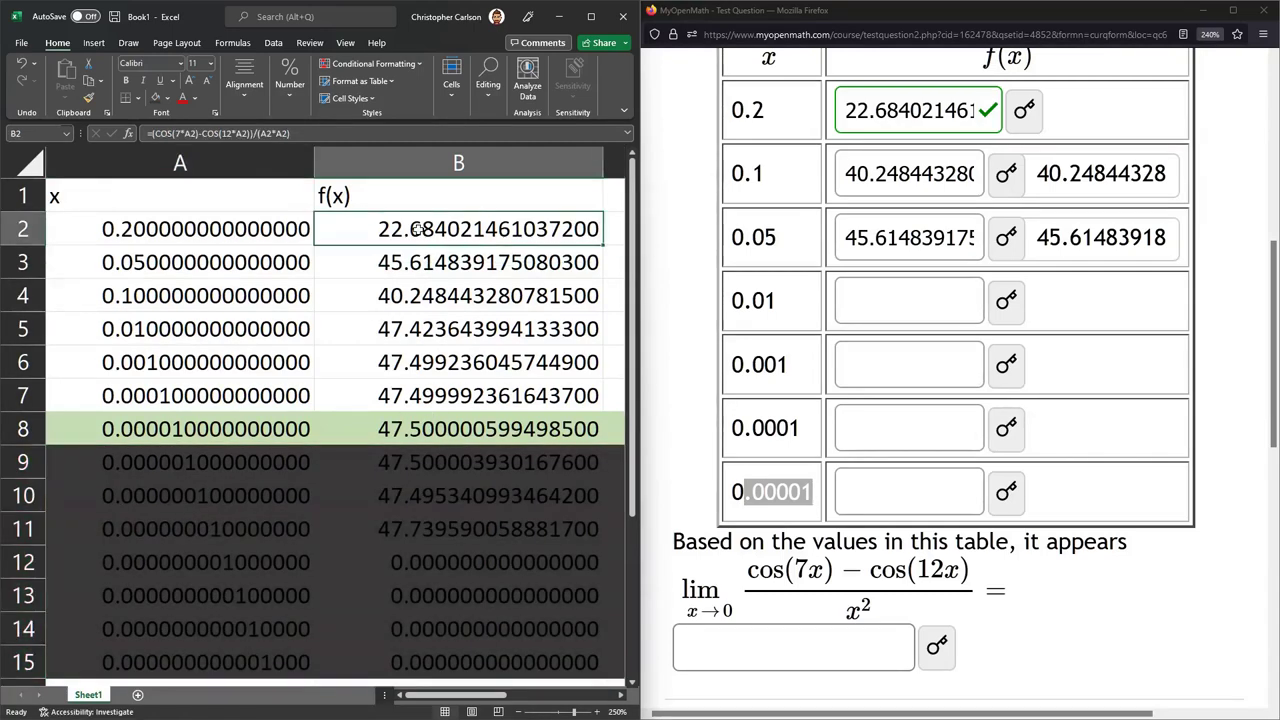
left_click(432, 298)
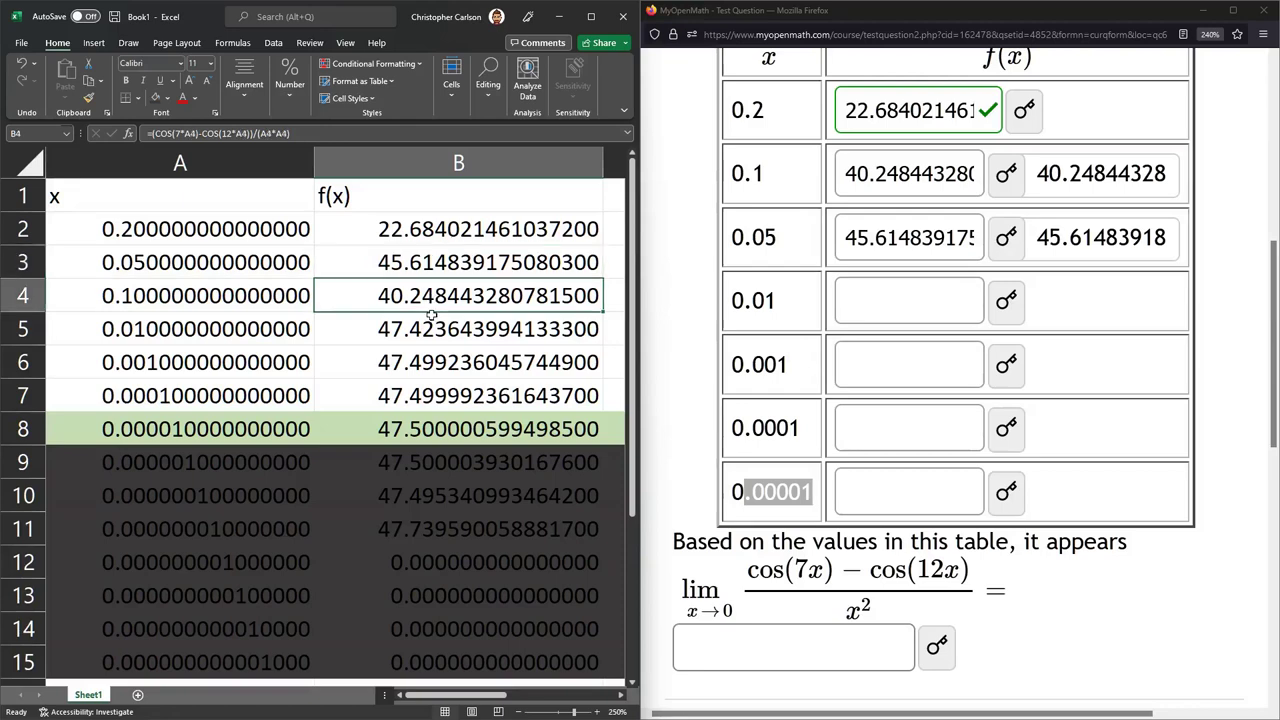
left_click(439, 339)
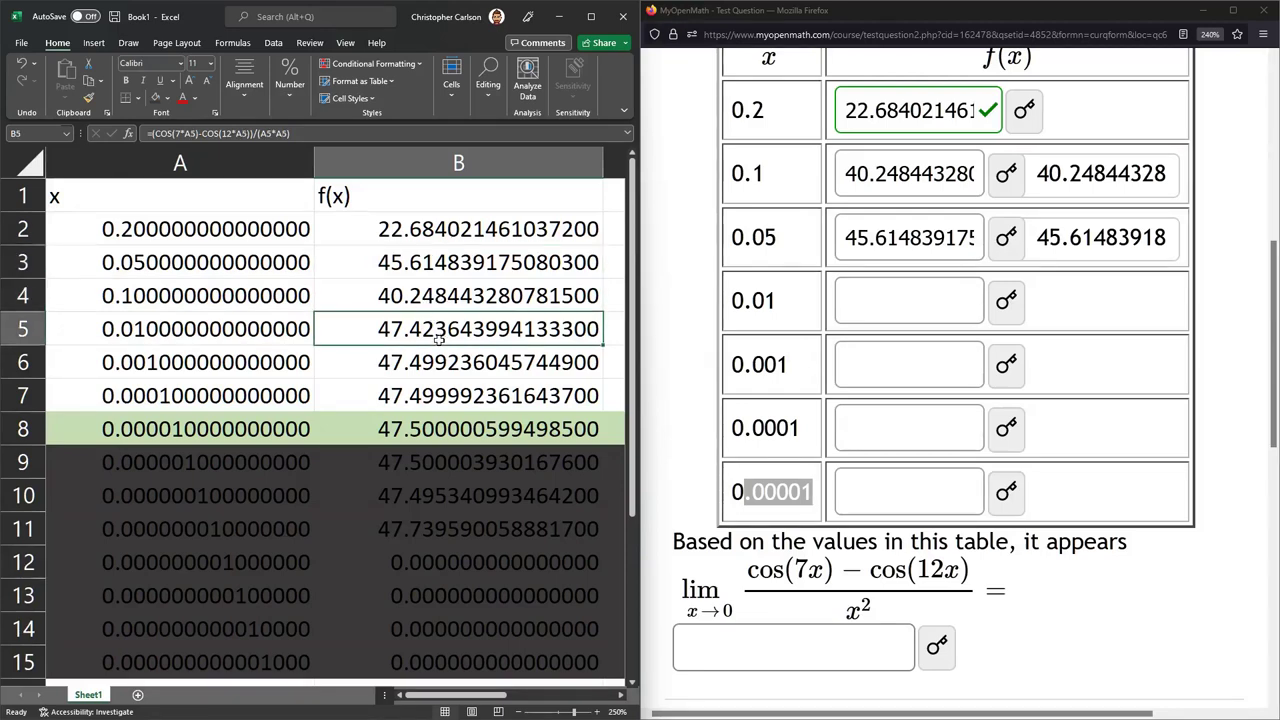
left_click(150, 292)
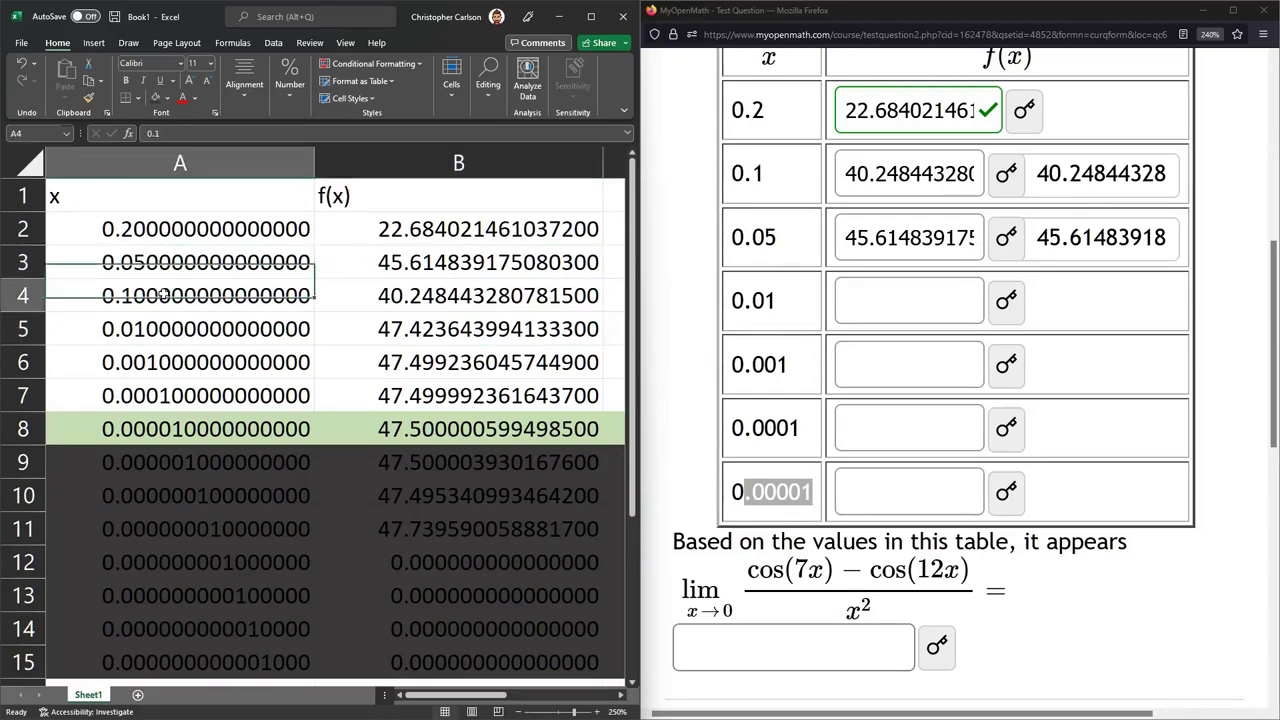
left_click_drag(150, 280, 452, 260)
left_click(456, 295)
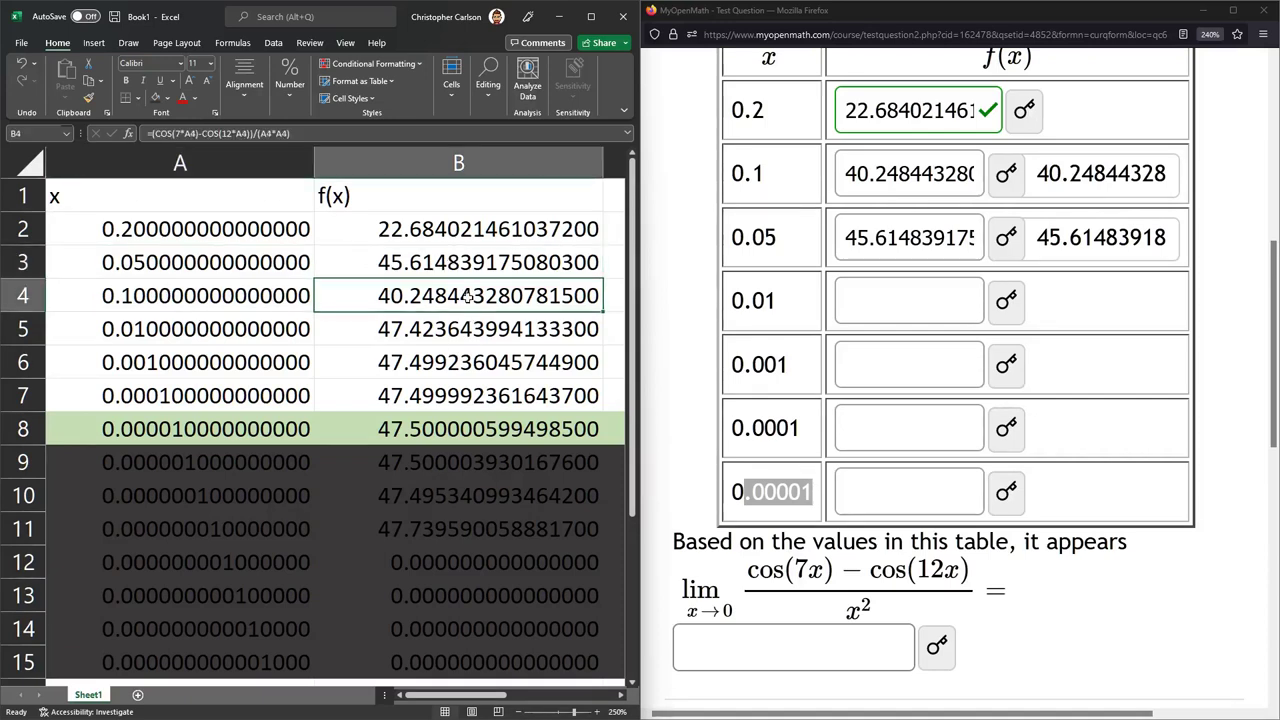
left_click_drag(466, 296, 464, 428)
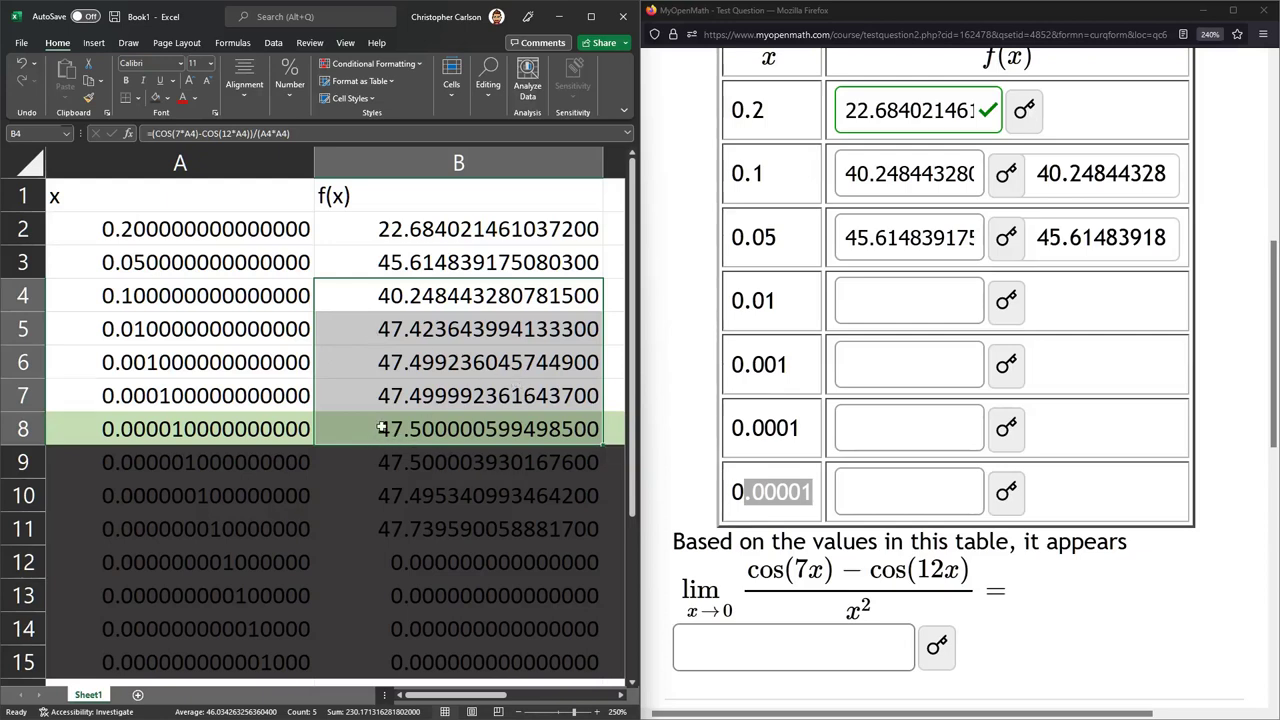
left_click(445, 399)
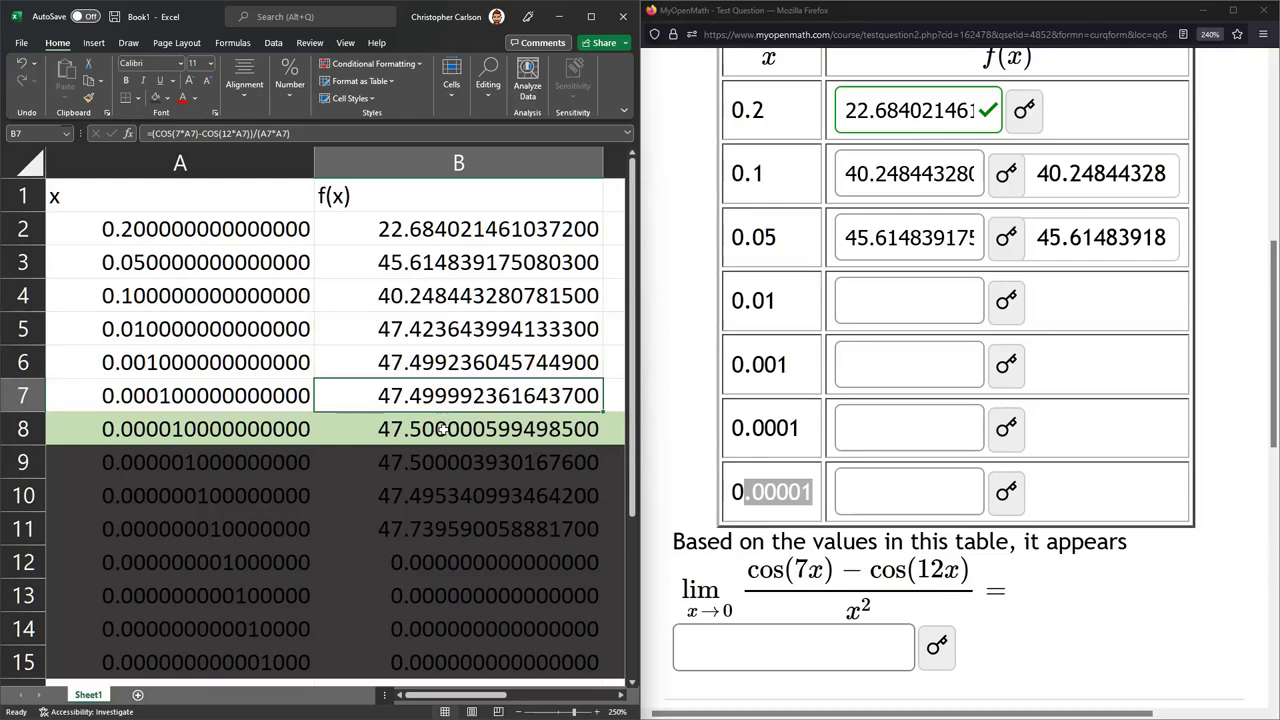
left_click(441, 428)
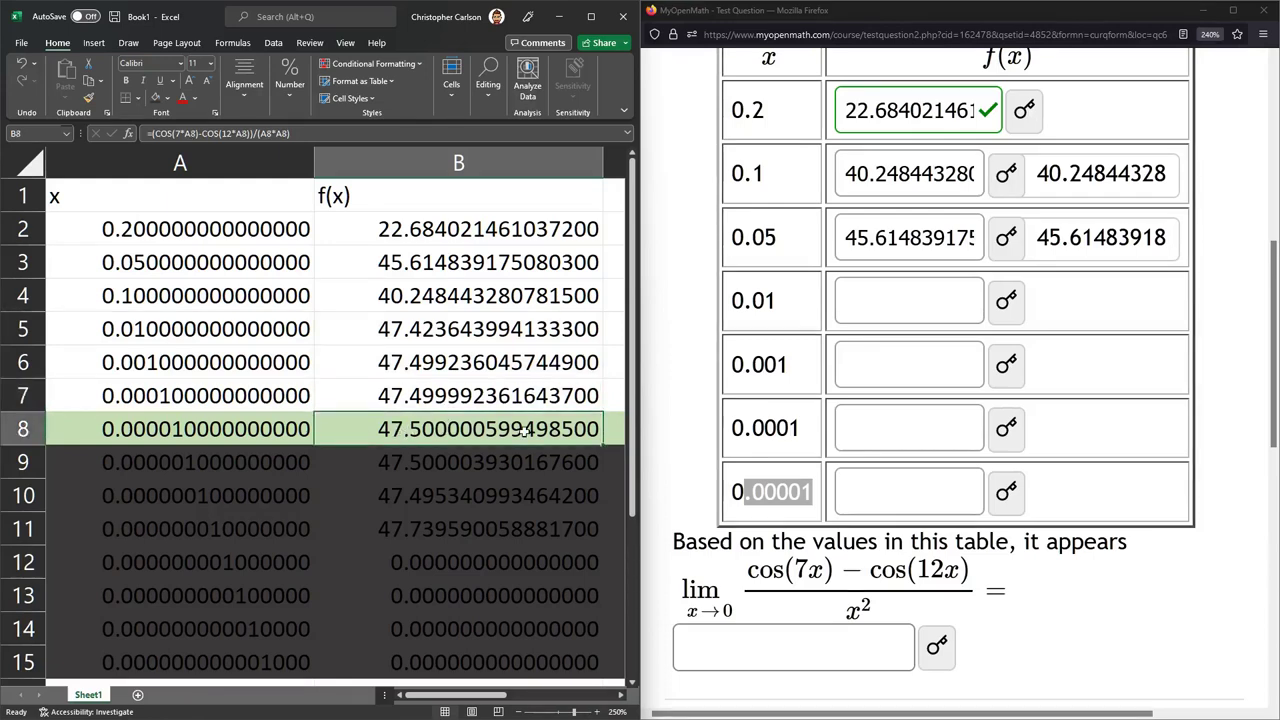
- Type 47.5 into the limit answer box and preview the rendered answer
left_click(825, 647)
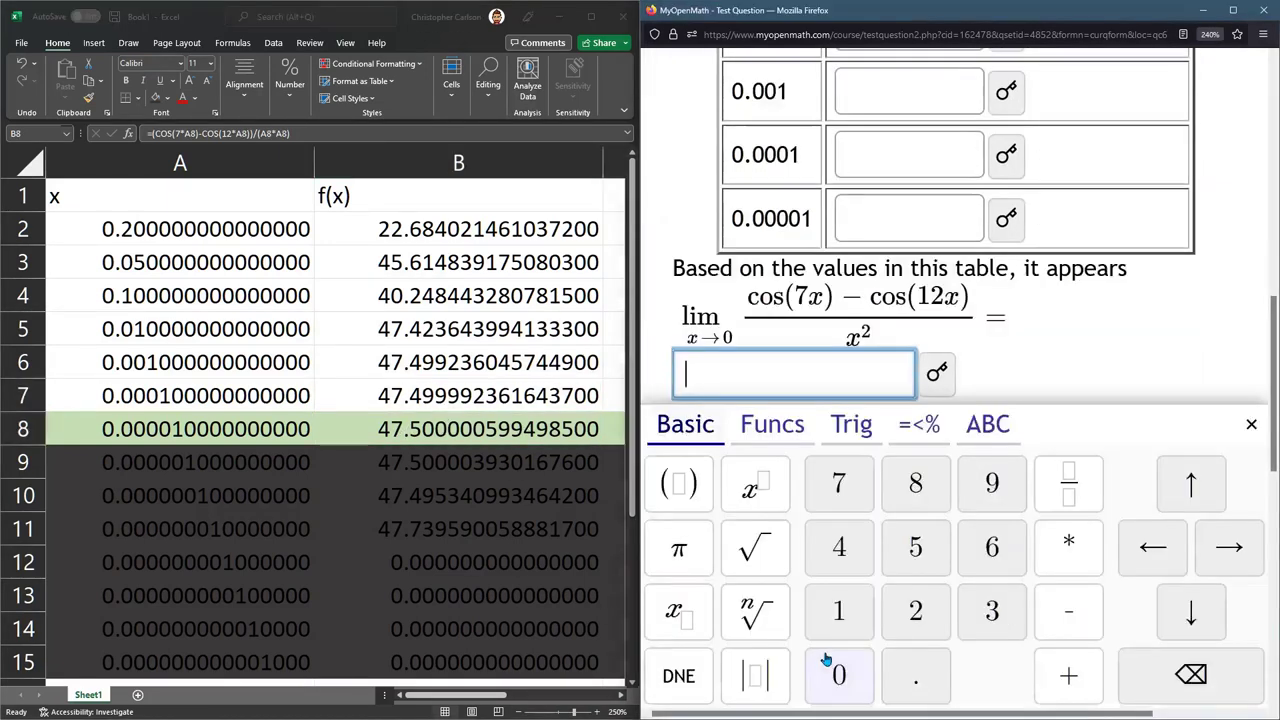
type("47.5")
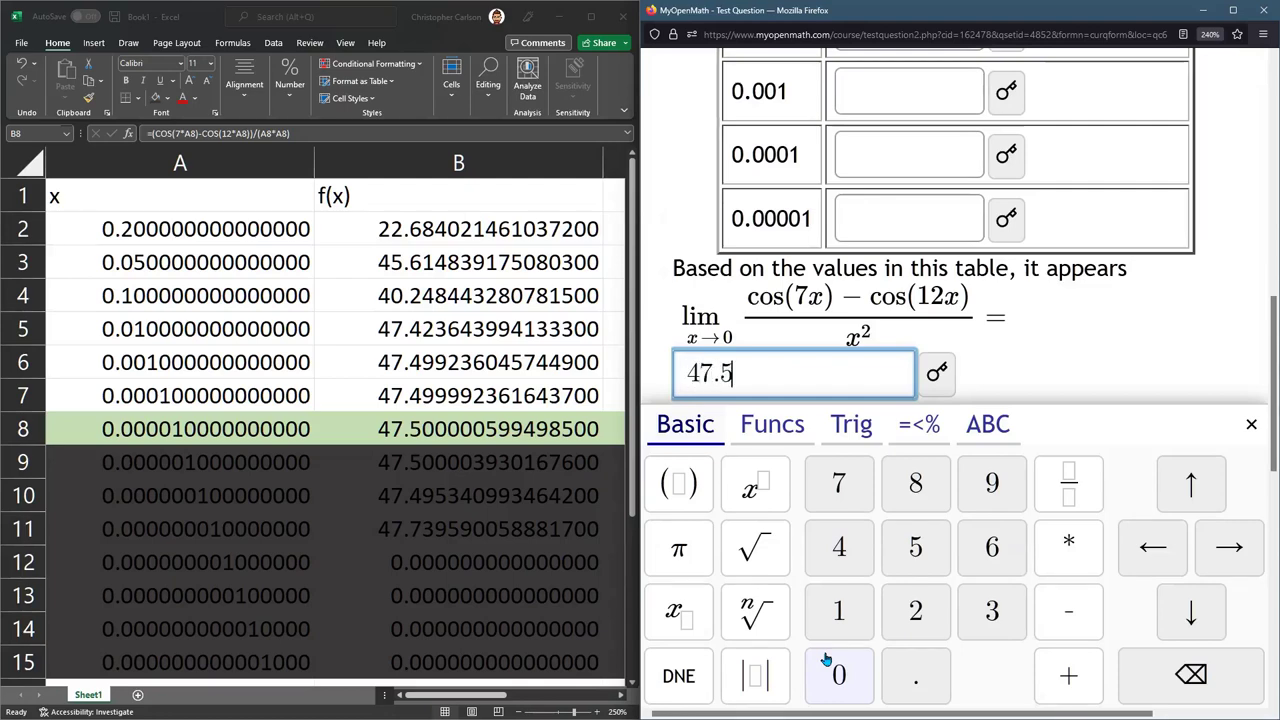
left_click(1251, 424)
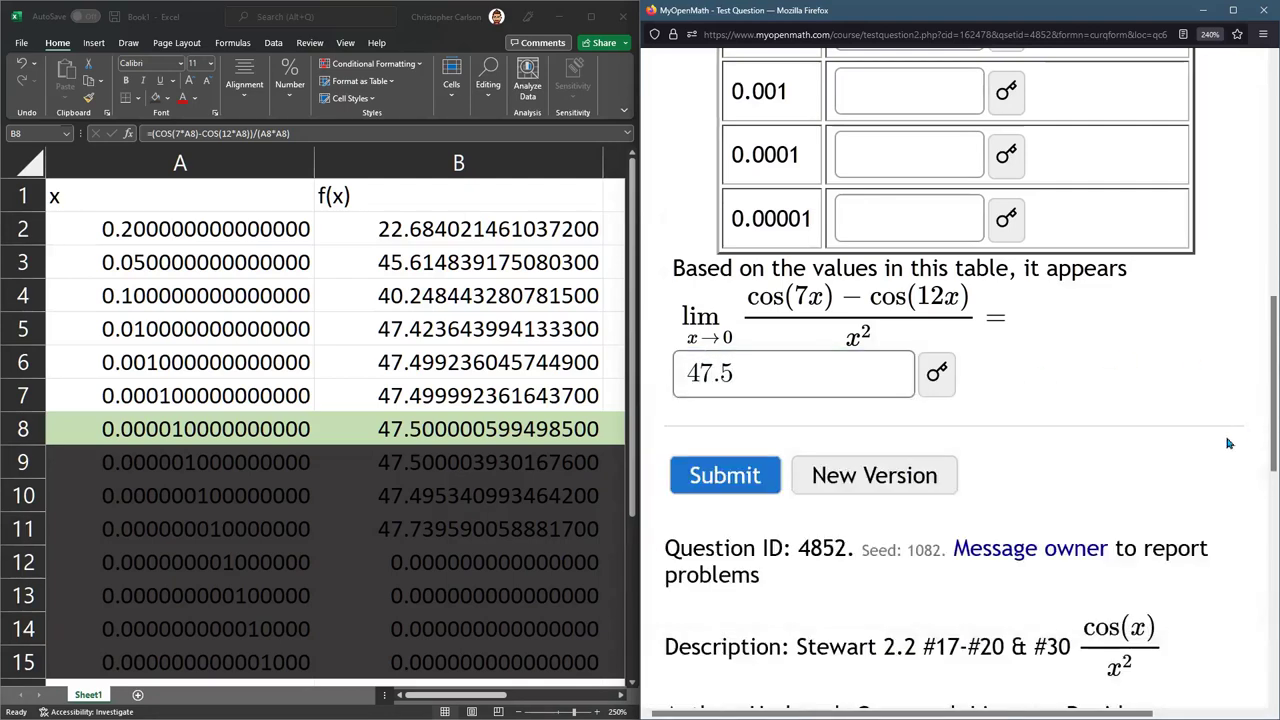
left_click(938, 380)
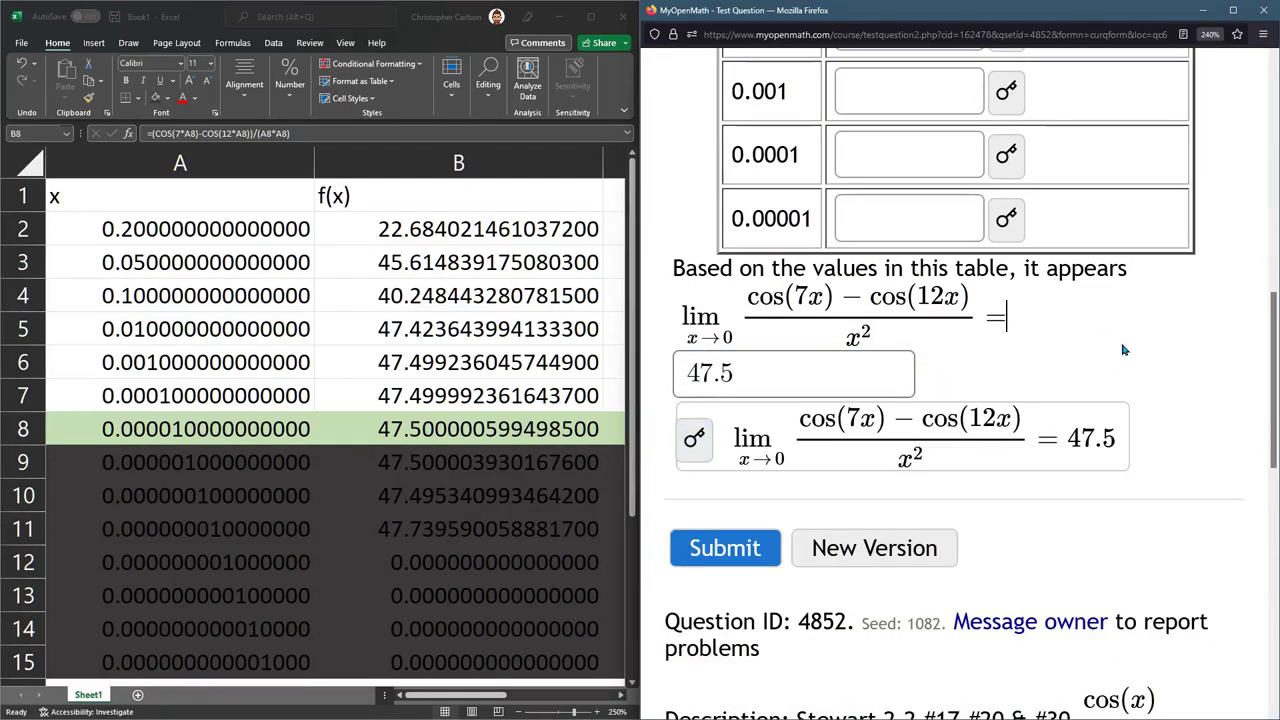
left_click(544, 459)
left_click(535, 462)
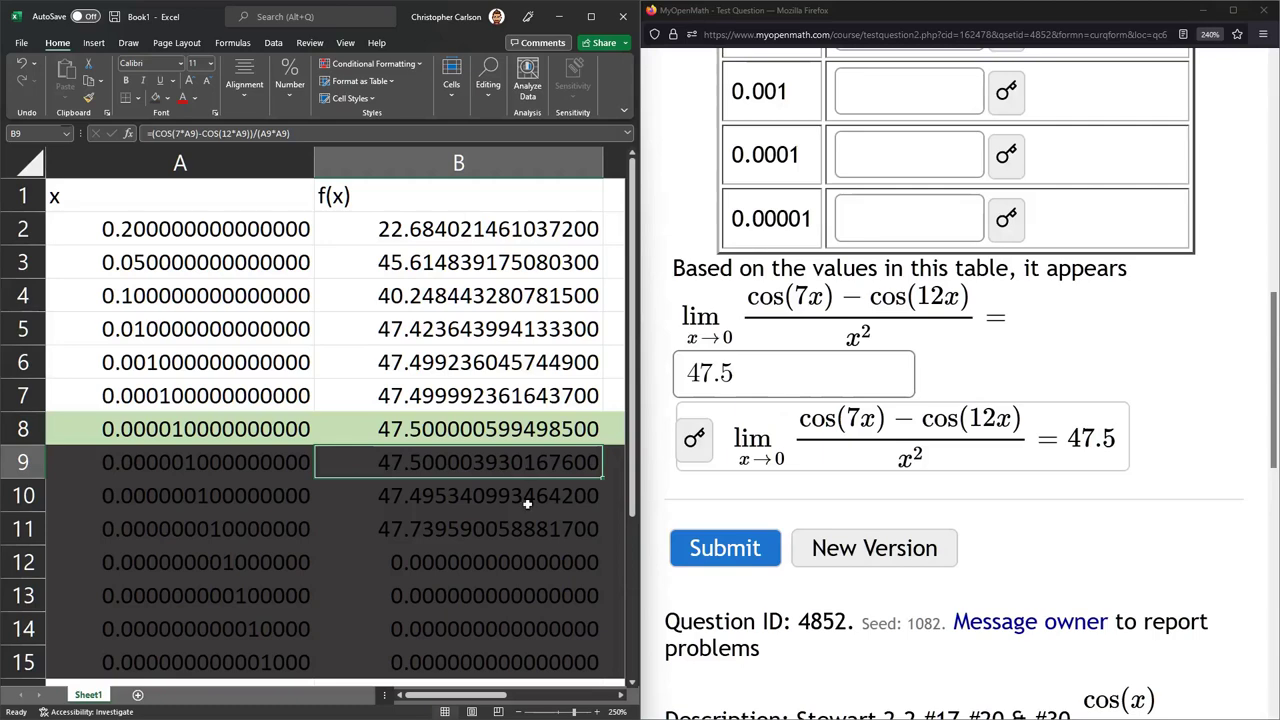
left_click(527, 503)
left_click(450, 530)
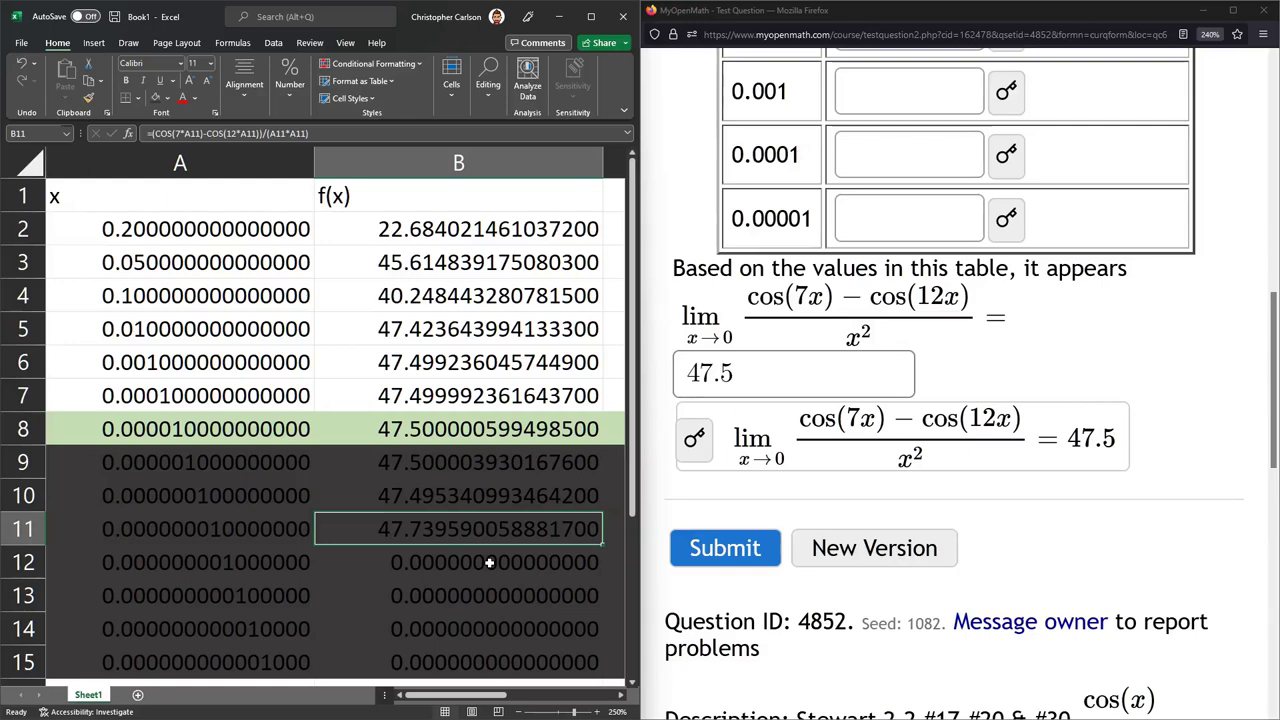
scroll(680, 463, "up", 3)
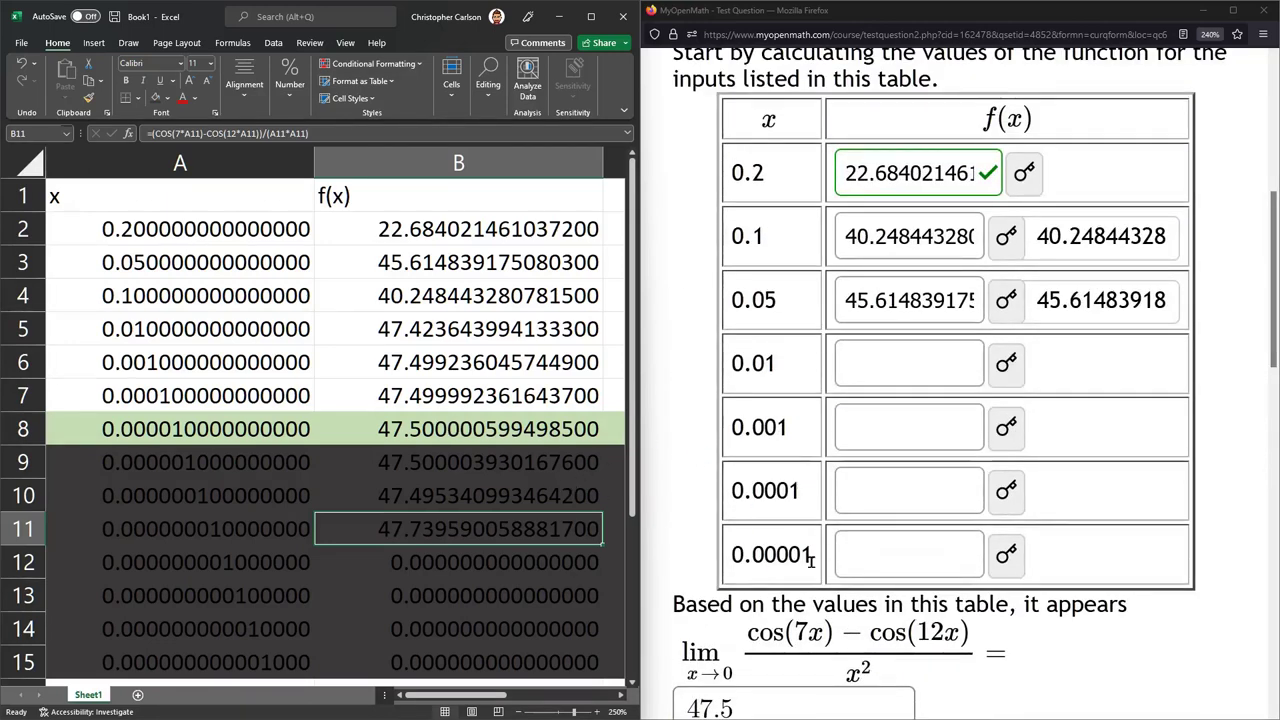
left_click(515, 466)
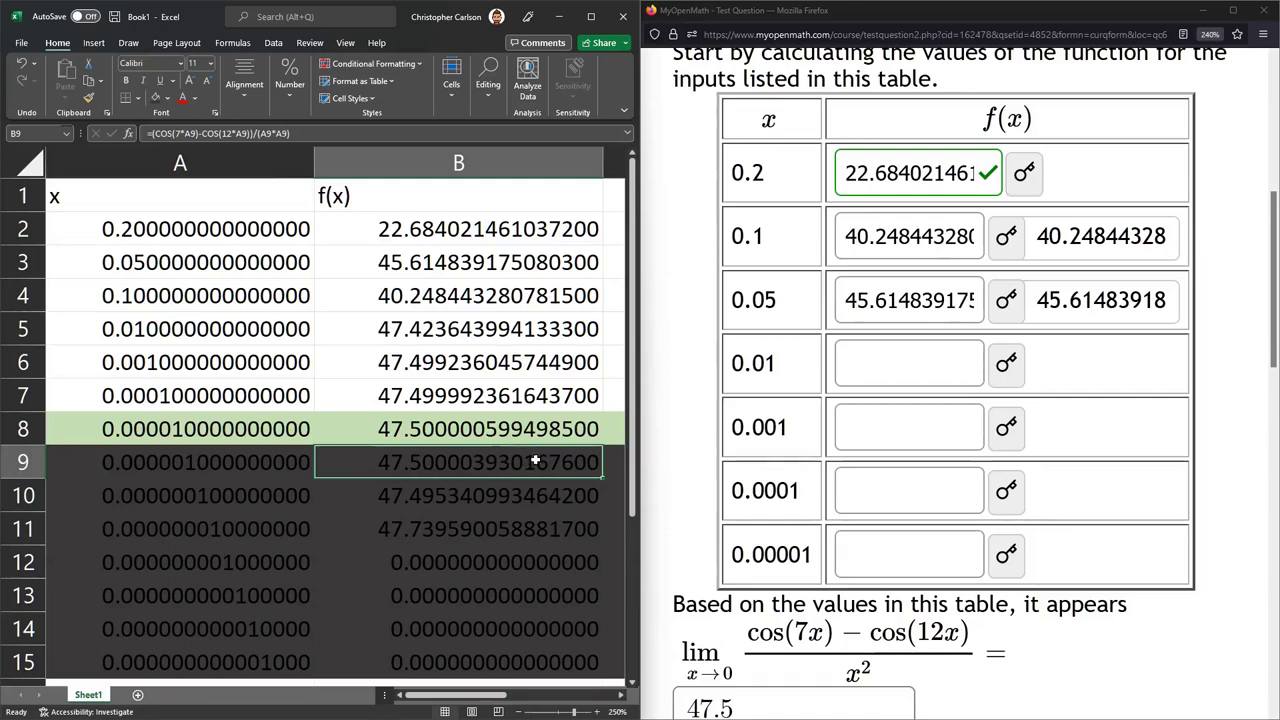
left_click(538, 425)
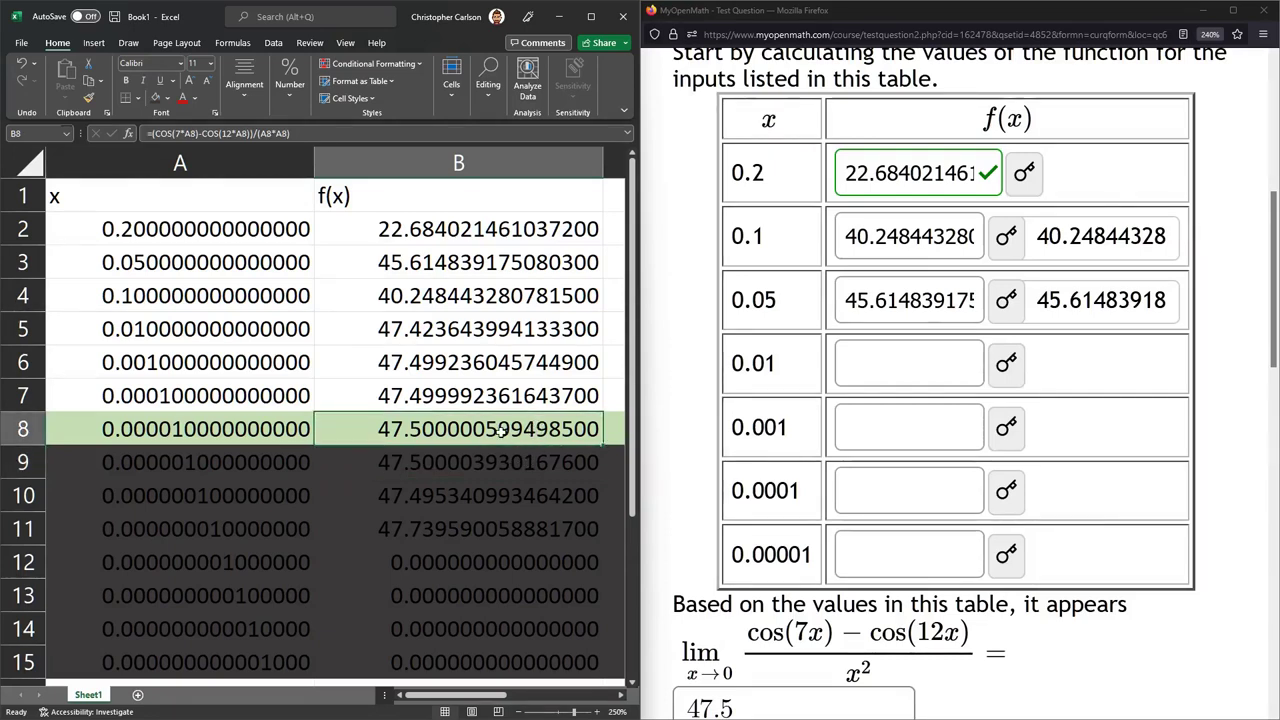